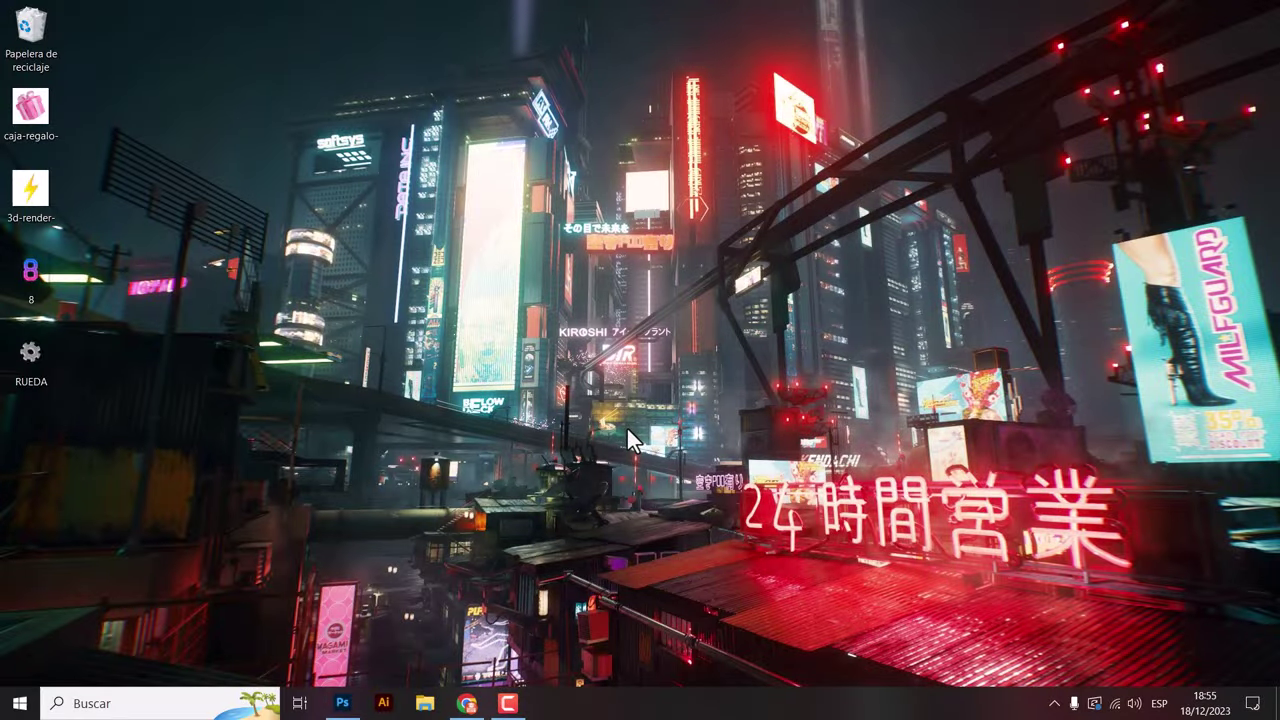
# Restore Chrome from the taskbar to show the AprendeFacil YouTube channel page.
pyautogui.click(467, 703)
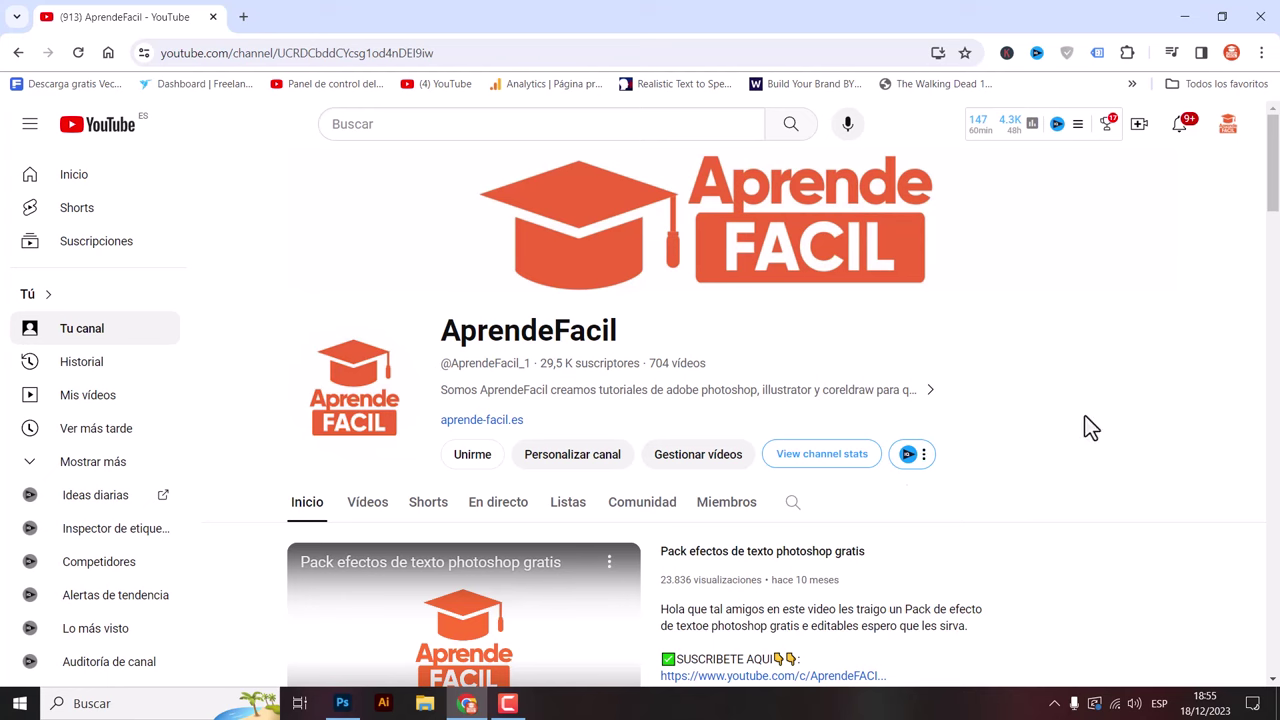
# Scroll through the channel's playlists, then minimize Chrome to reveal the desktop.
pyautogui.scroll(-3, 1078, 403)
pyautogui.scroll(-3, 1077, 399)
pyautogui.scroll(-3, 1069, 405)
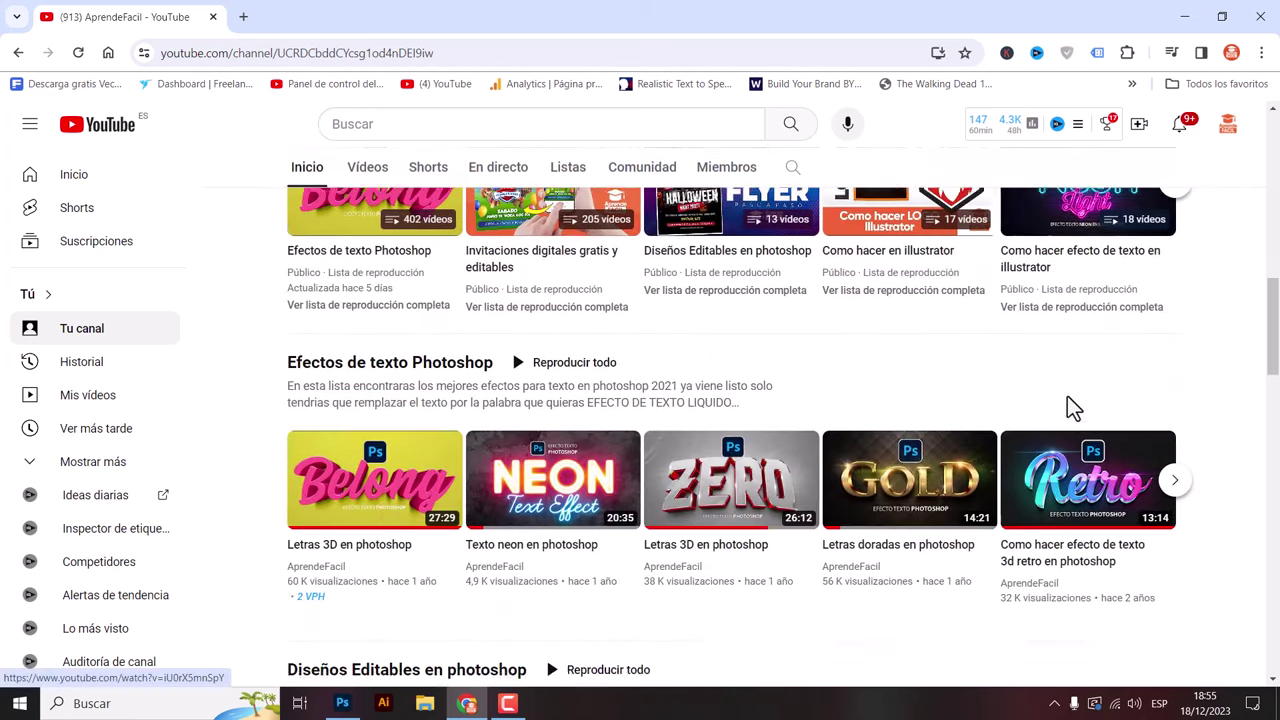
pyautogui.scroll(-1, 1000, 400)
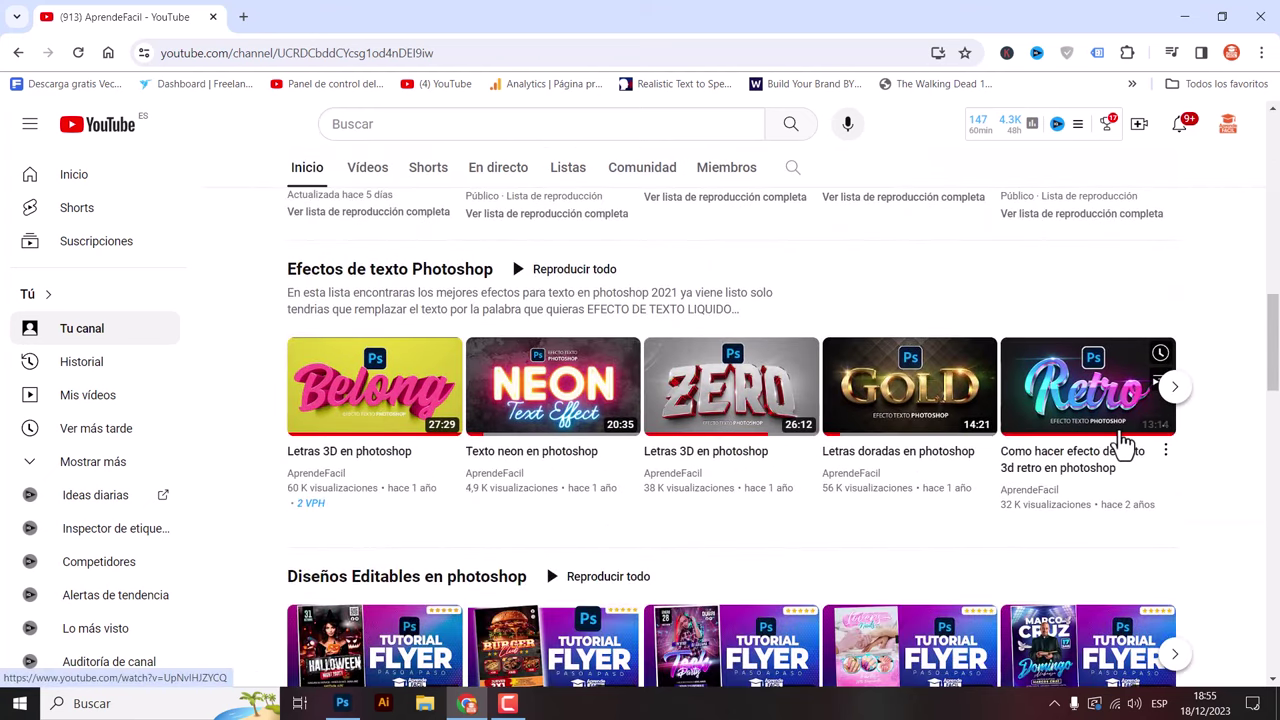
pyautogui.scroll(-1, 1120, 441)
pyautogui.scroll(-1, 606, 337)
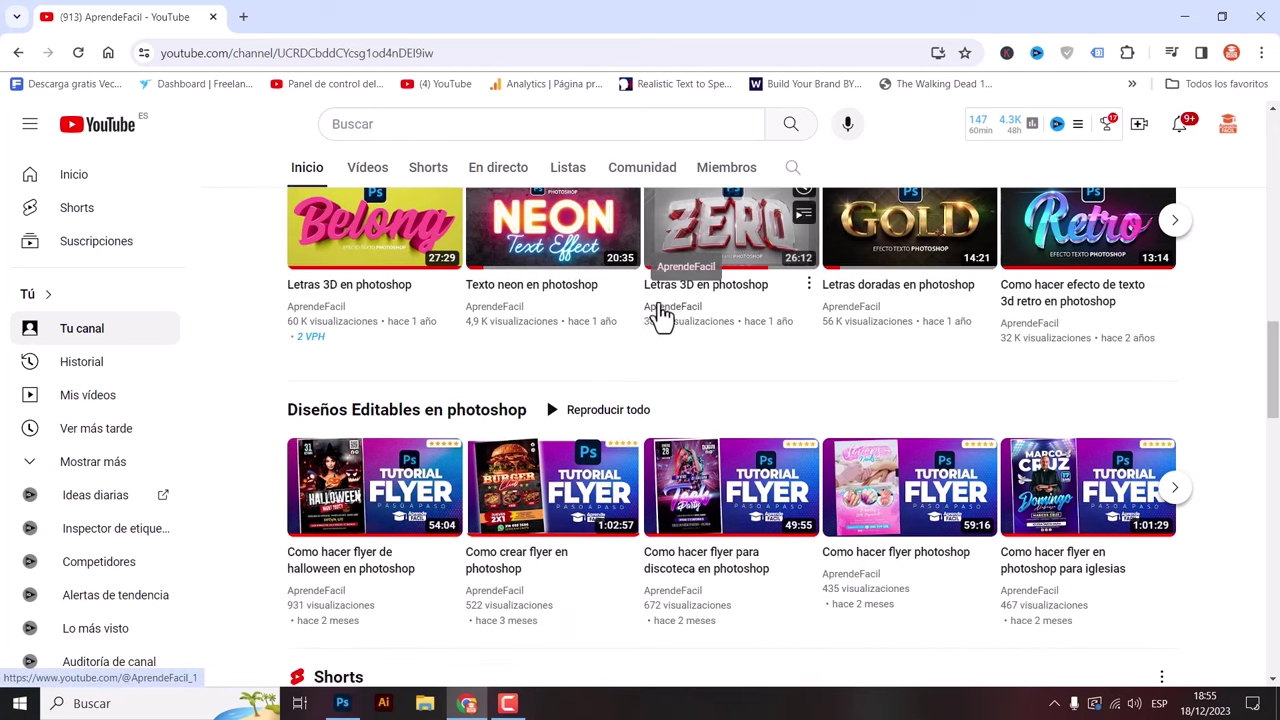
pyautogui.scroll(-2, 760, 335)
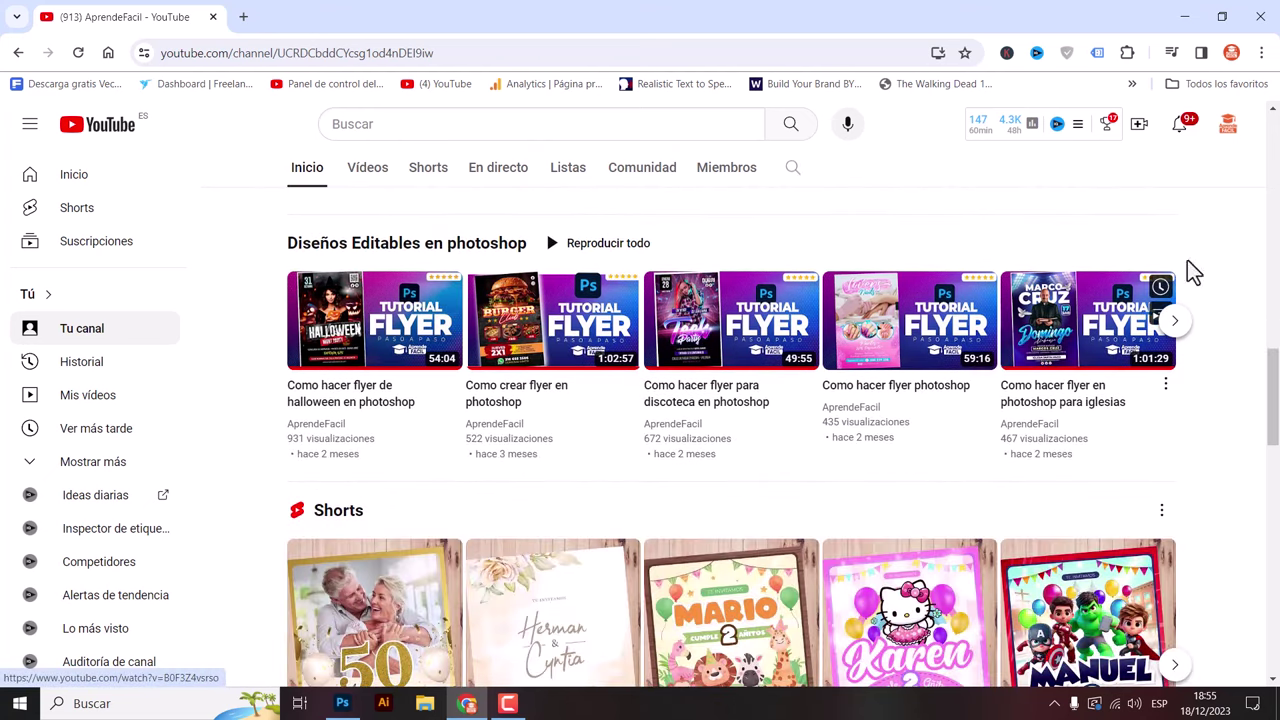
pyautogui.click(1186, 18)
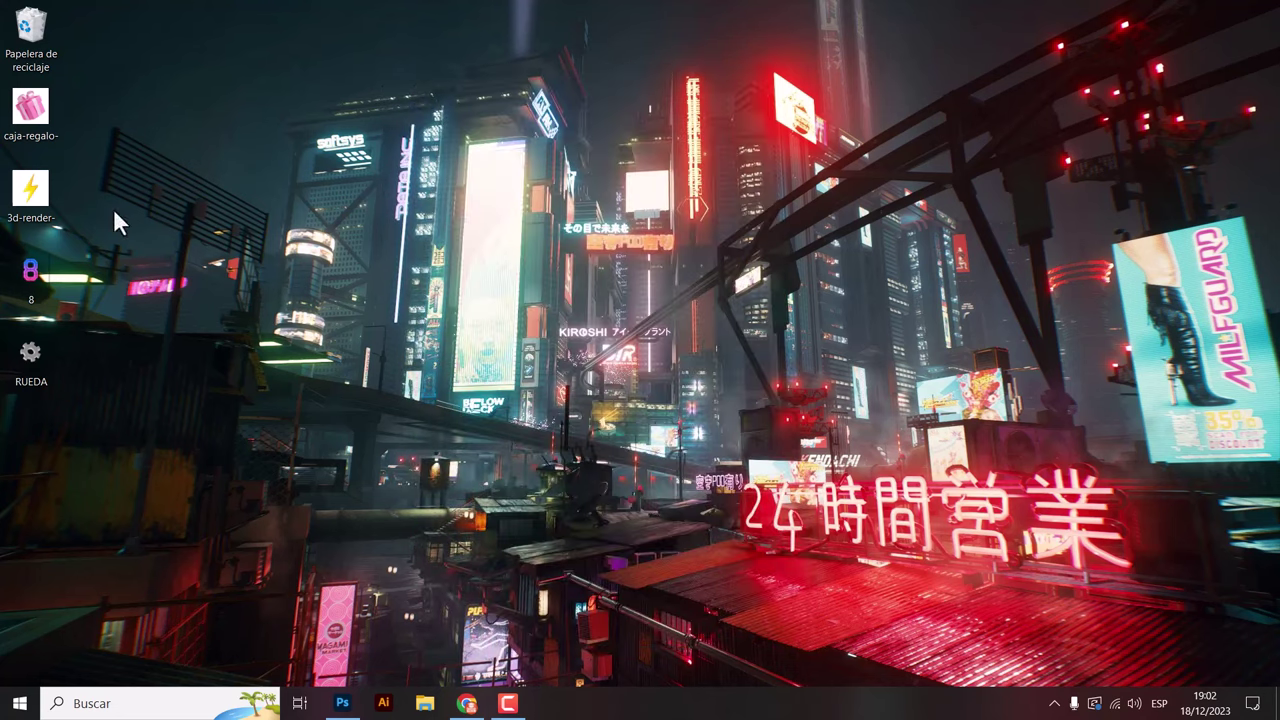
pyautogui.doubleClick(37, 128)
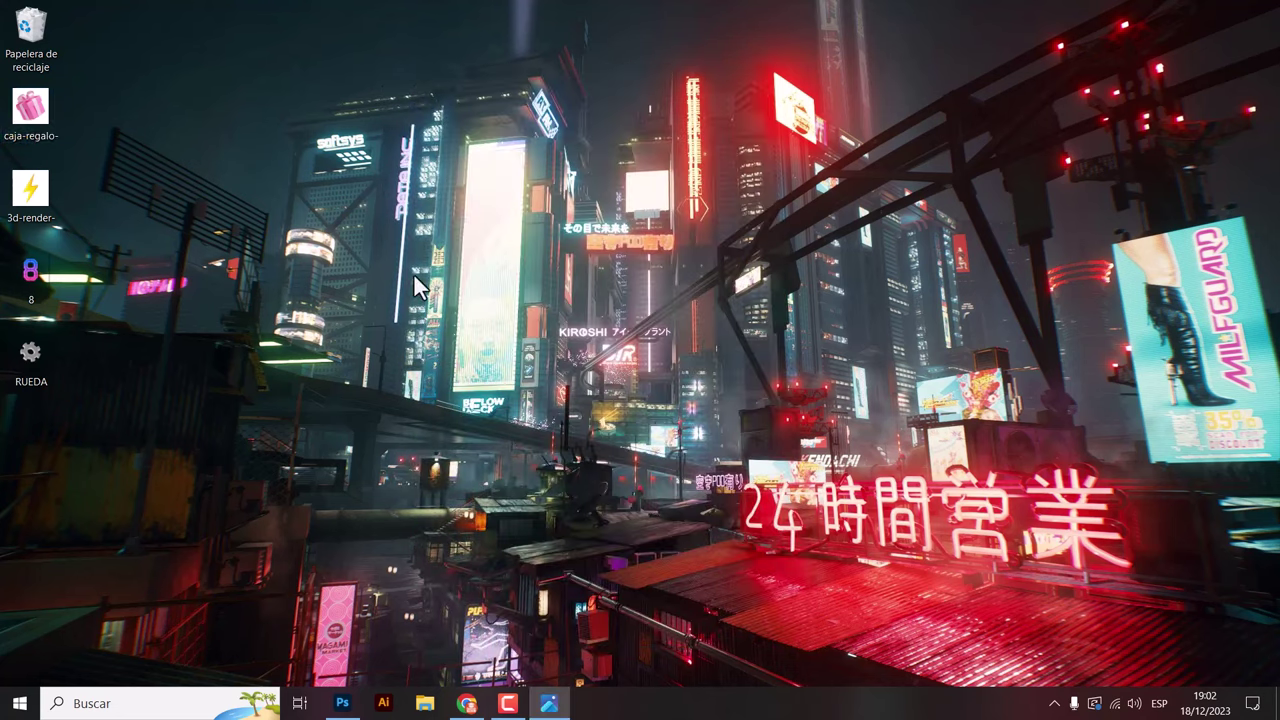
pyautogui.press('Right')
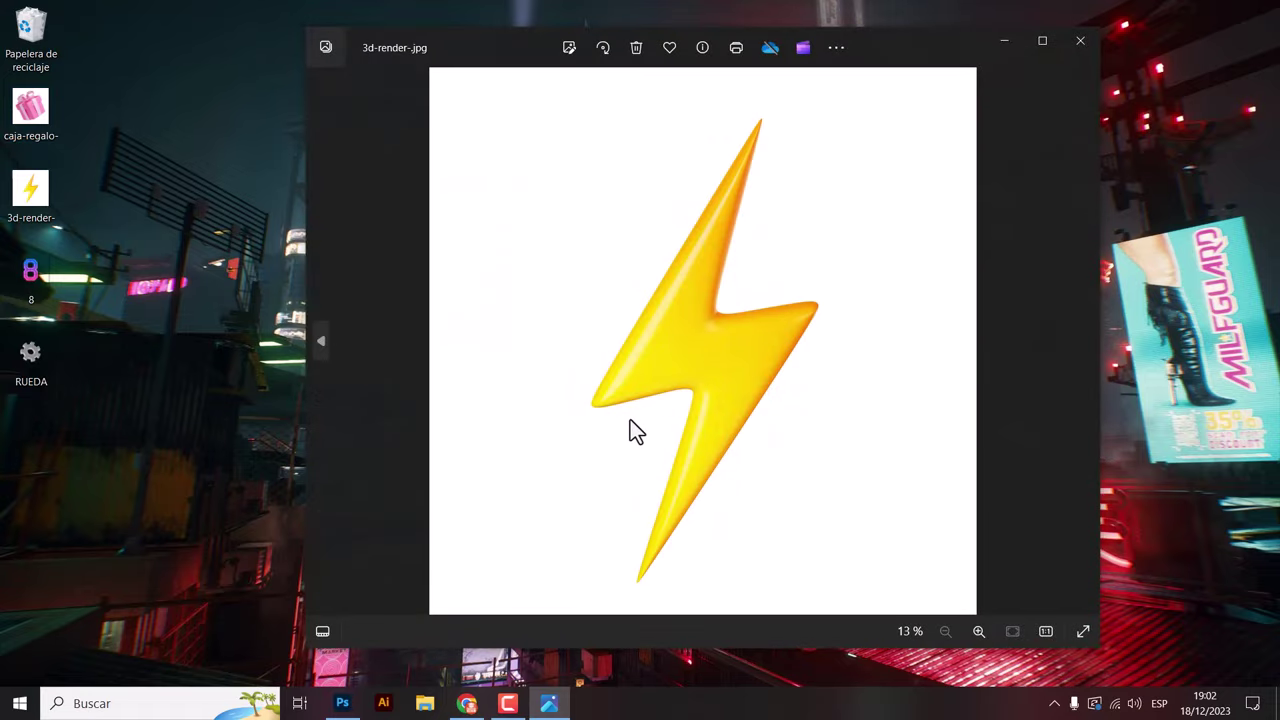
pyautogui.click(1080, 41)
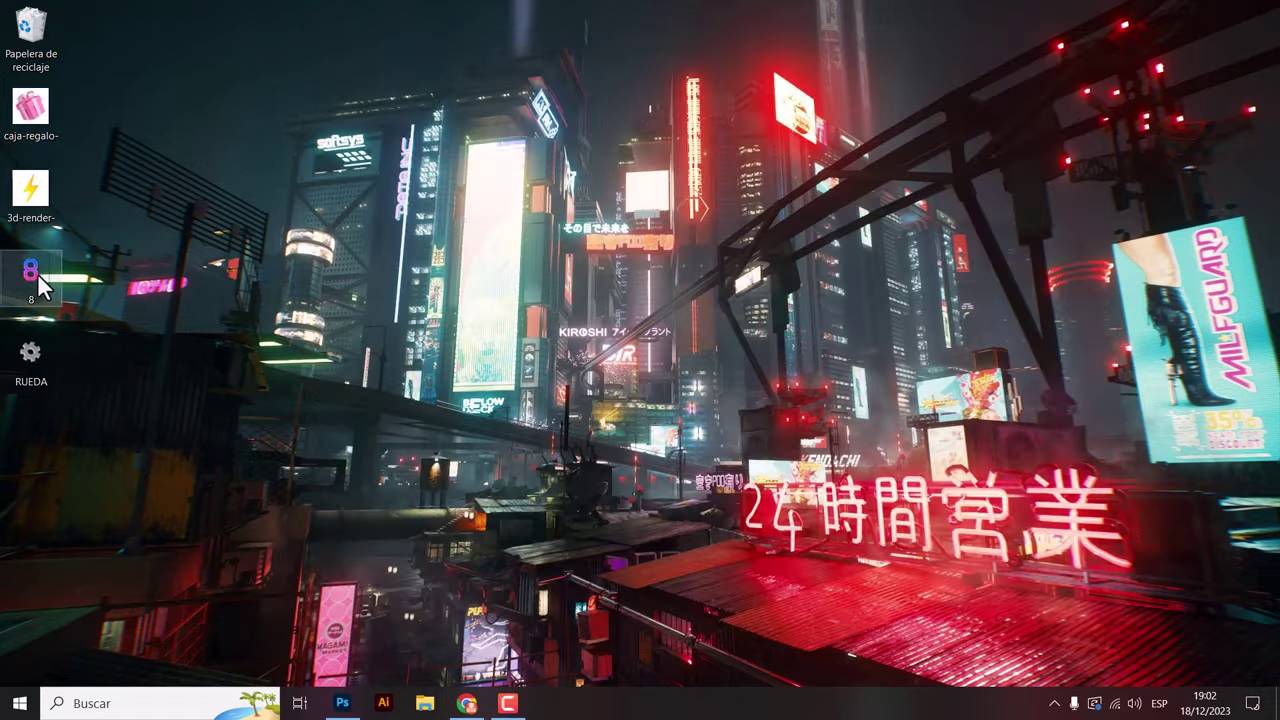
pyautogui.doubleClick(31, 275)
pyautogui.press('Right')
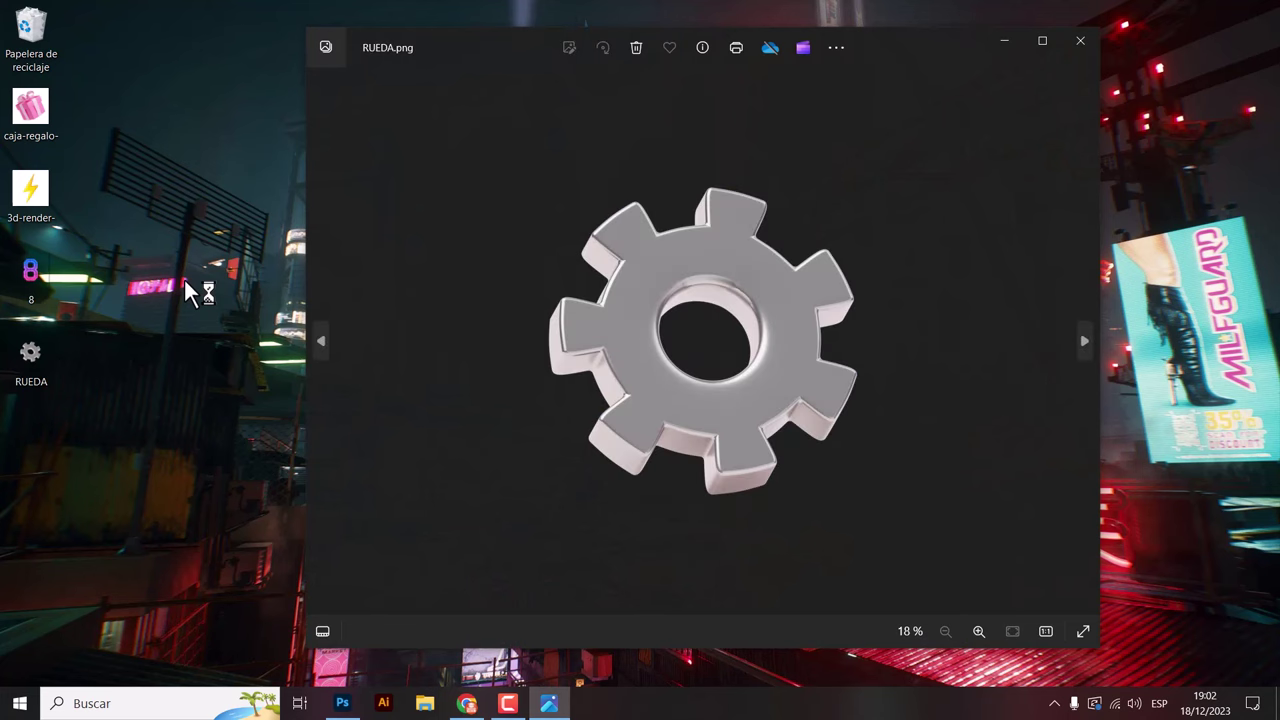
pyautogui.click(1081, 41)
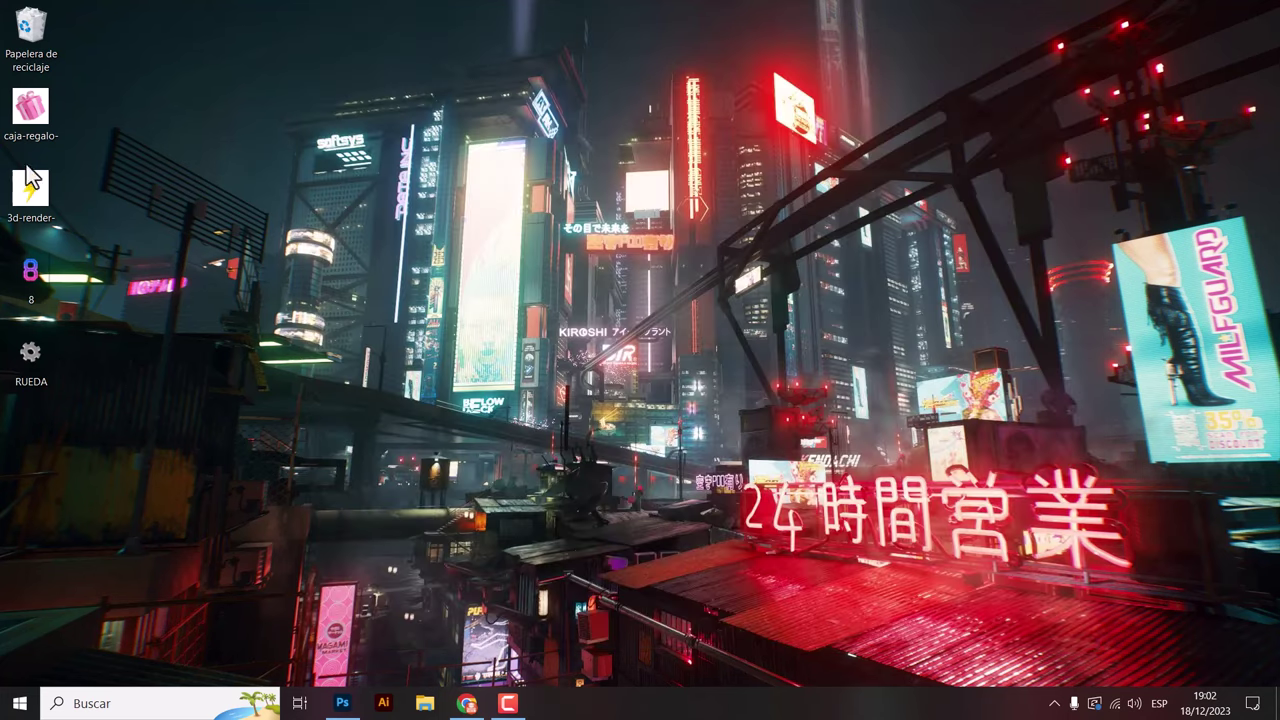
# Open caja-regalo-.jpg with Adobe Photoshop 2021, accepting the missing colour profile warning.
pyautogui.rightClick(32, 112)
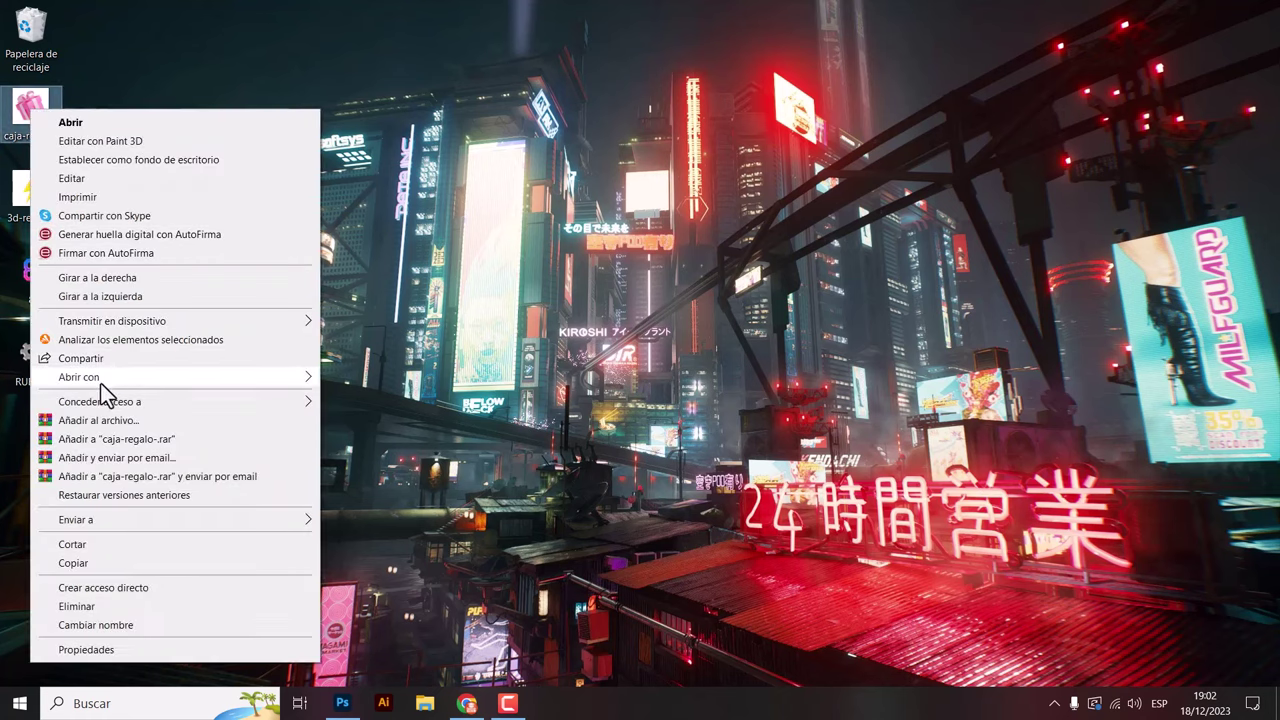
pyautogui.click(365, 410)
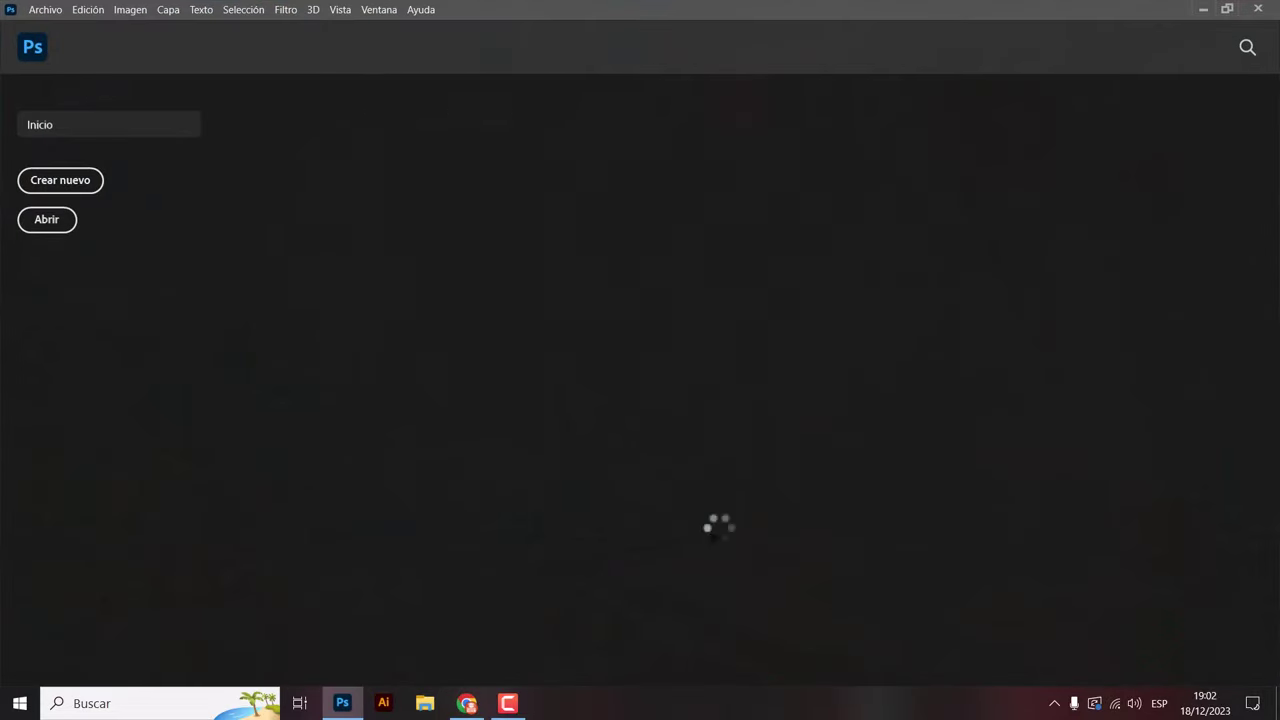
pyautogui.click(692, 311)
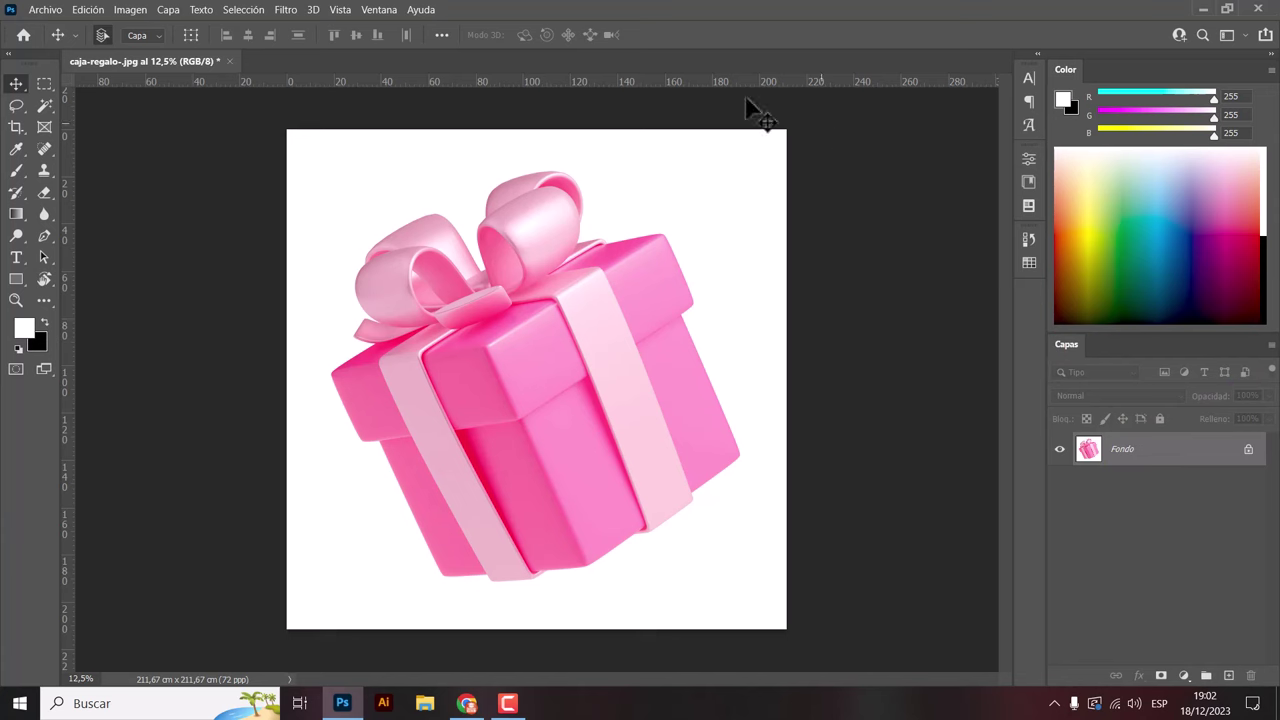
# Hide and then restore the Layers panel from the Window menu.
pyautogui.click(368, 11)
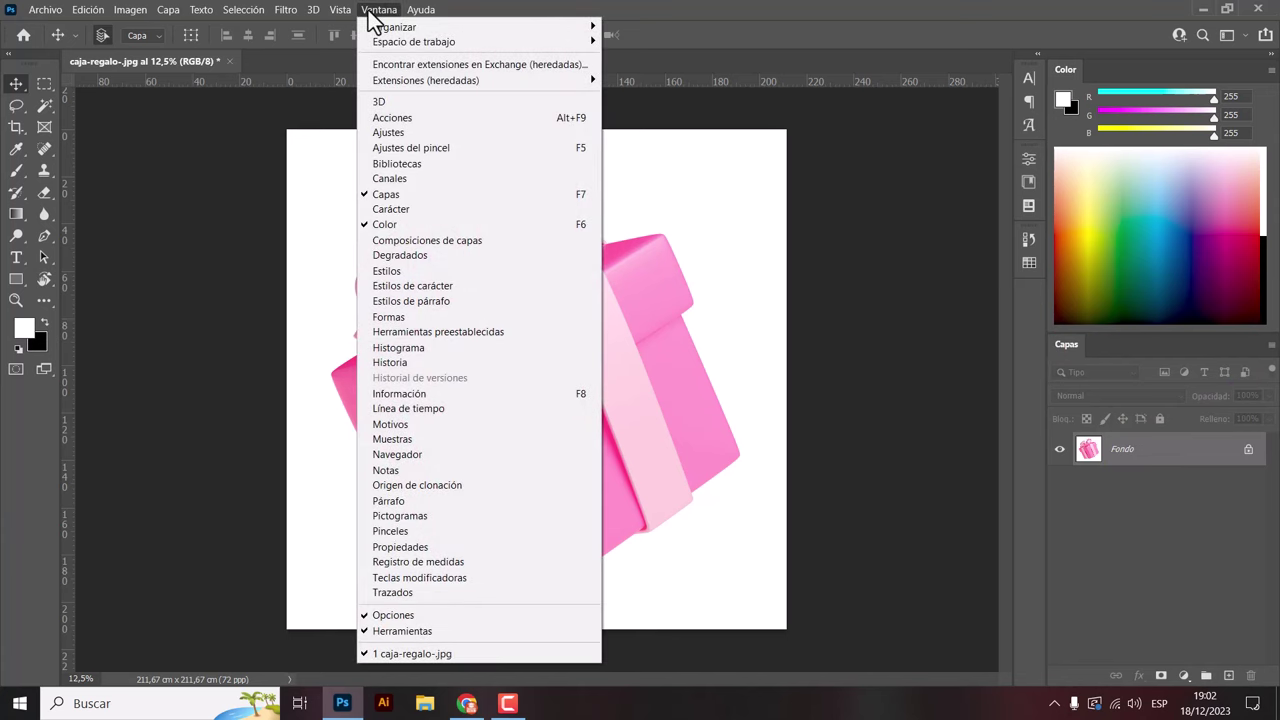
pyautogui.click(387, 194)
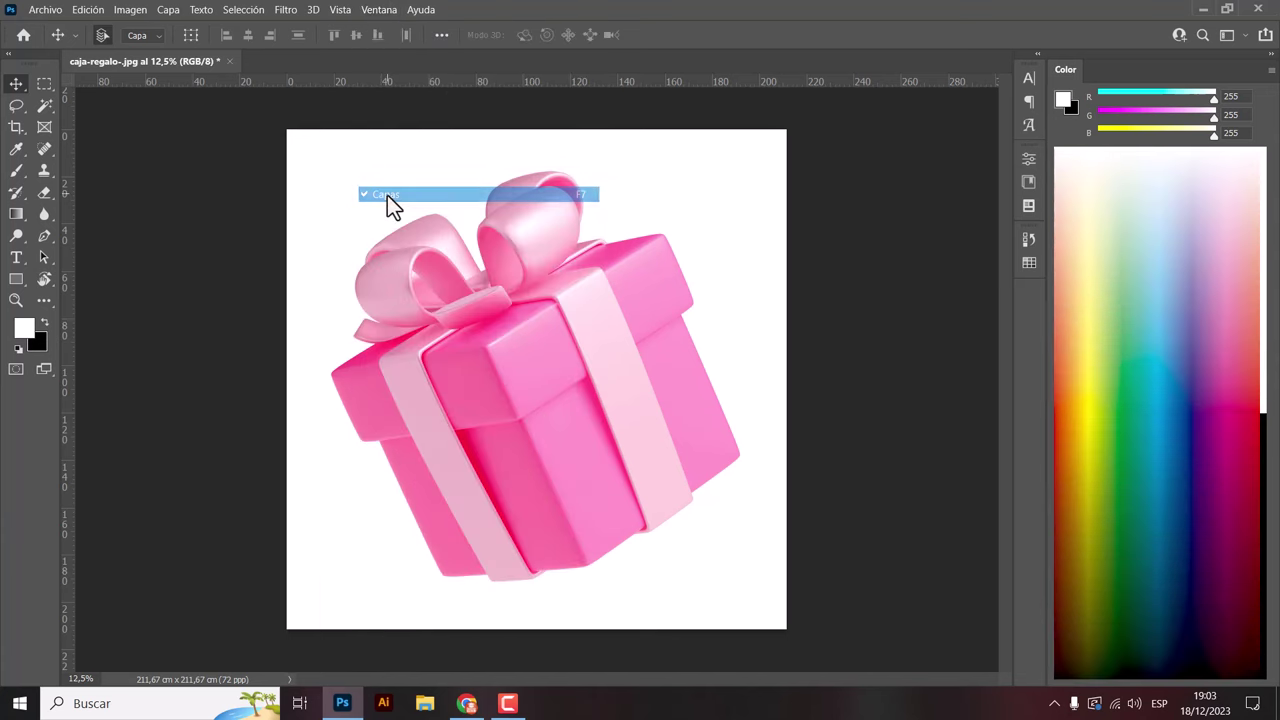
pyautogui.click(396, 13)
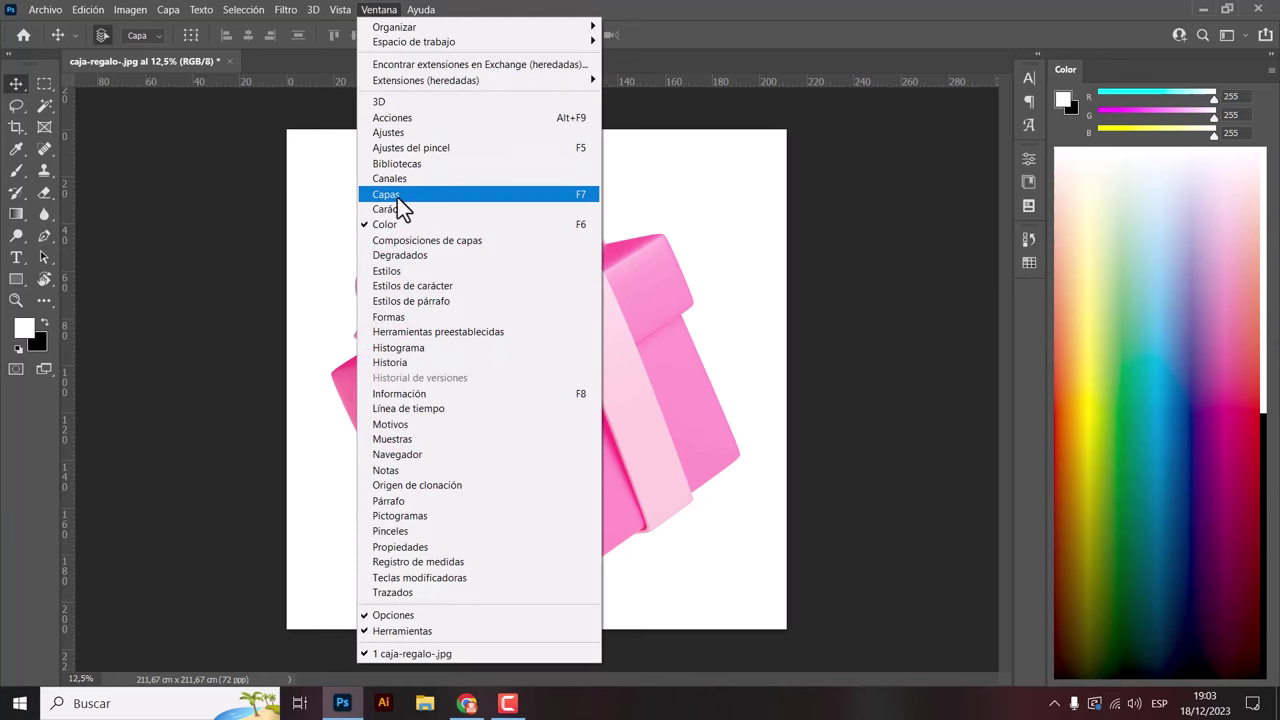
pyautogui.click(396, 196)
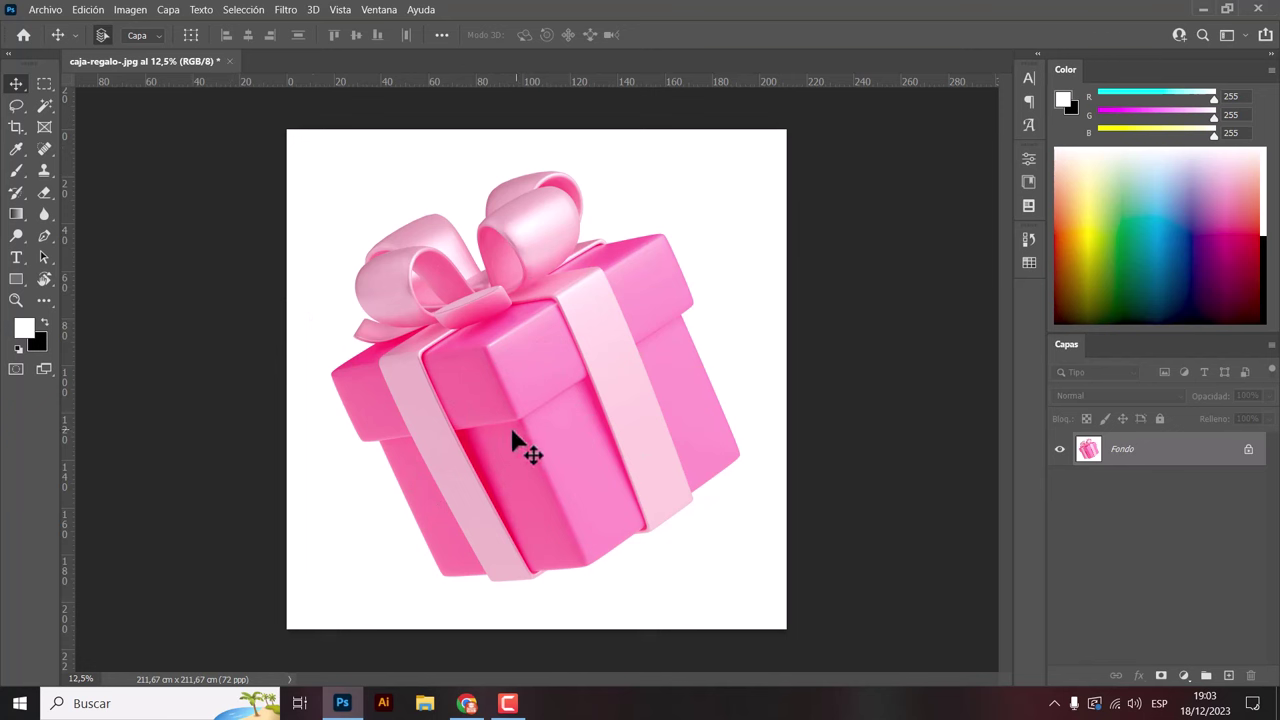
# Try moving the gift, then unlock the Fondo background into regular layer Capa 0.
pyautogui.moveTo(514, 457); pyautogui.dragTo(675, 405)
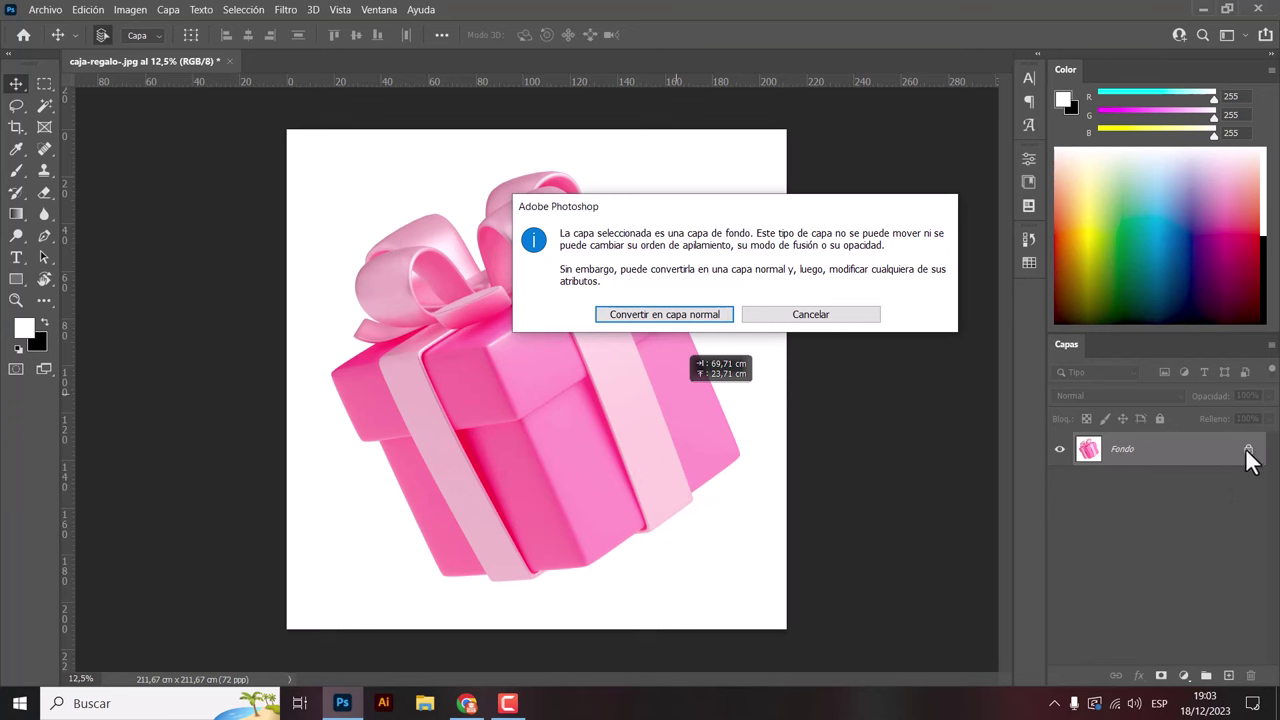
pyautogui.click(829, 318)
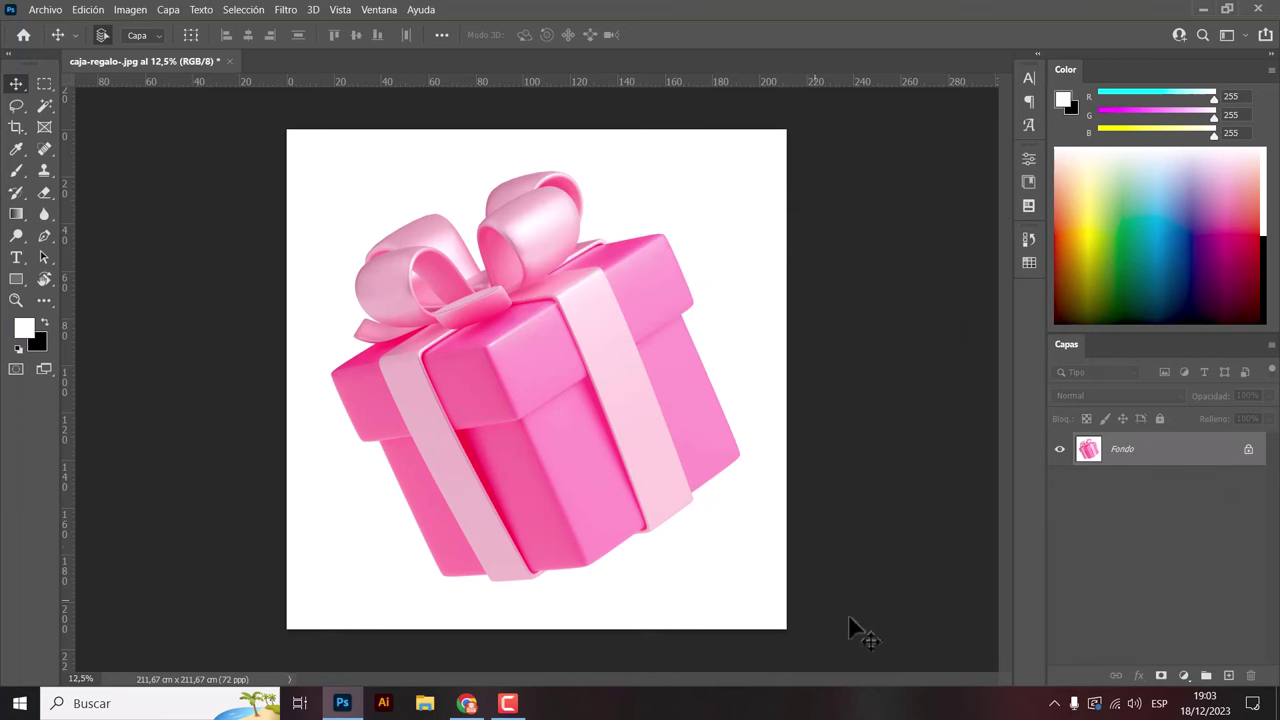
pyautogui.click(1248, 449)
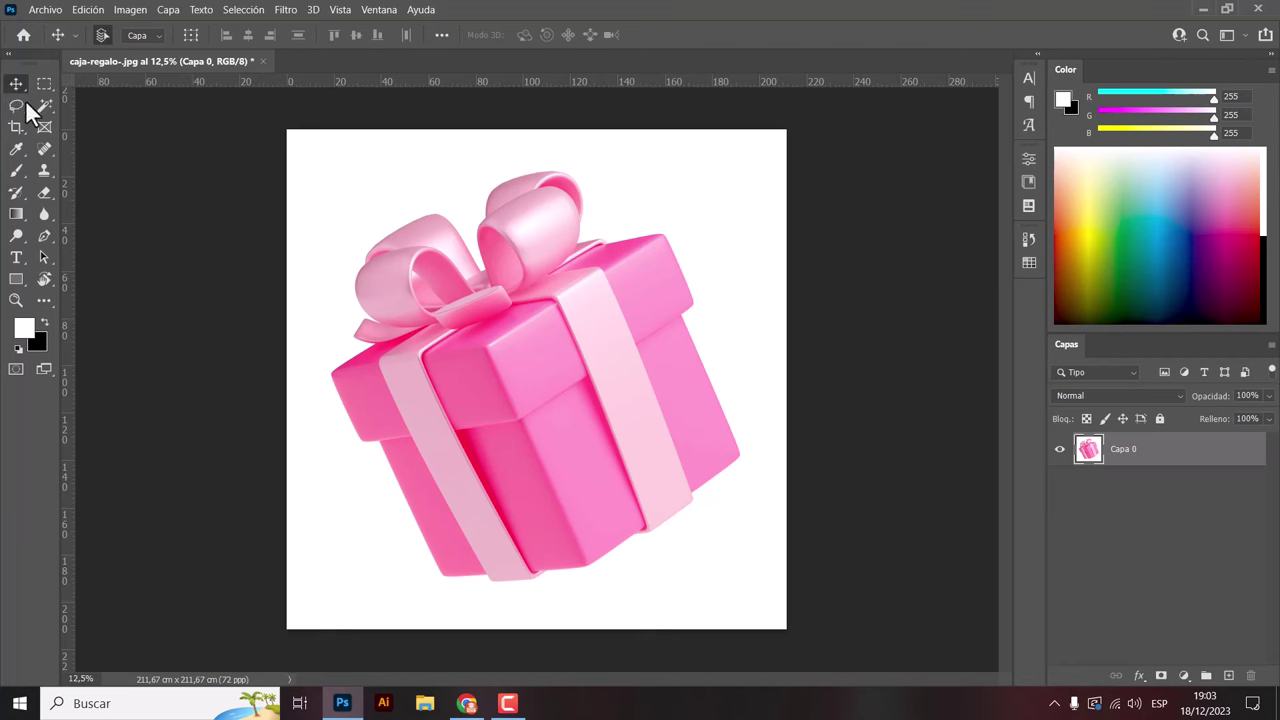
# Move Capa 0, lock all its properties, and confirm the locked layer won't move.
pyautogui.moveTo(508, 405)
pyautogui.mouseDown()
pyautogui.moveTo(600, 311)
pyautogui.moveTo(518, 413)
pyautogui.moveTo(505, 404)
pyautogui.mouseUp()
pyautogui.click(1160, 419)
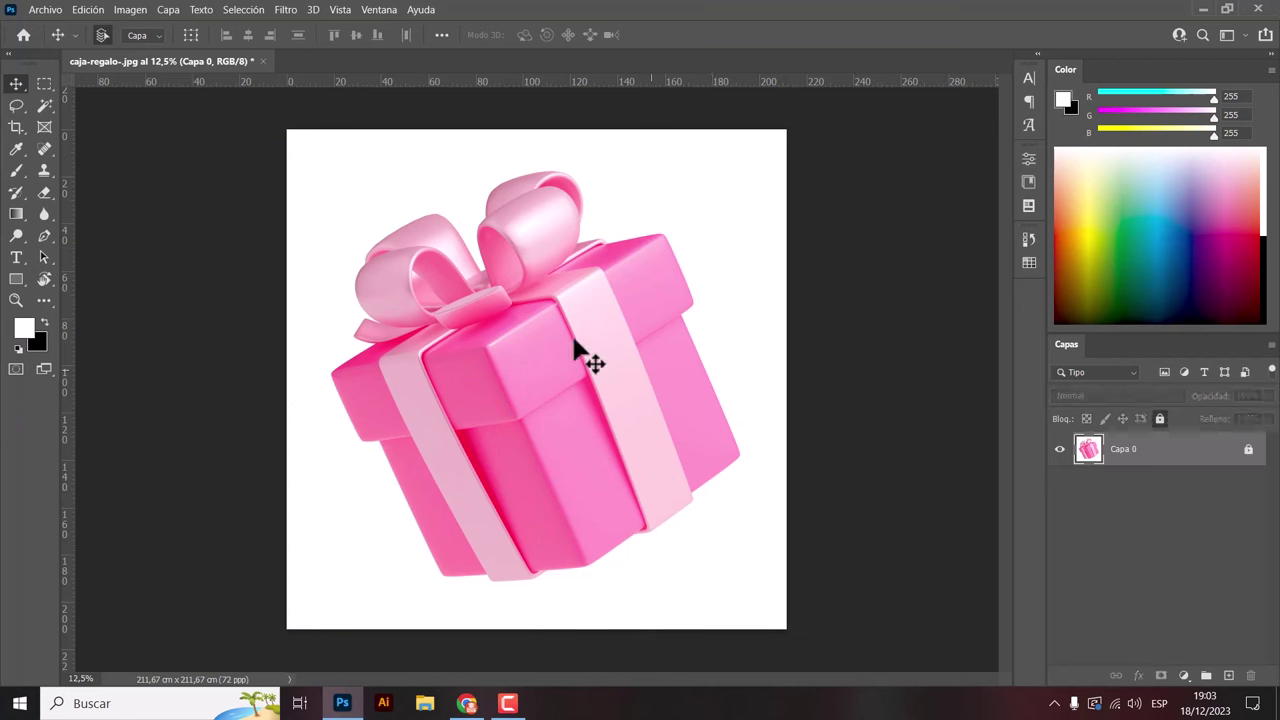
pyautogui.click(509, 417)
pyautogui.moveTo(540, 385); pyautogui.dragTo(471, 414)
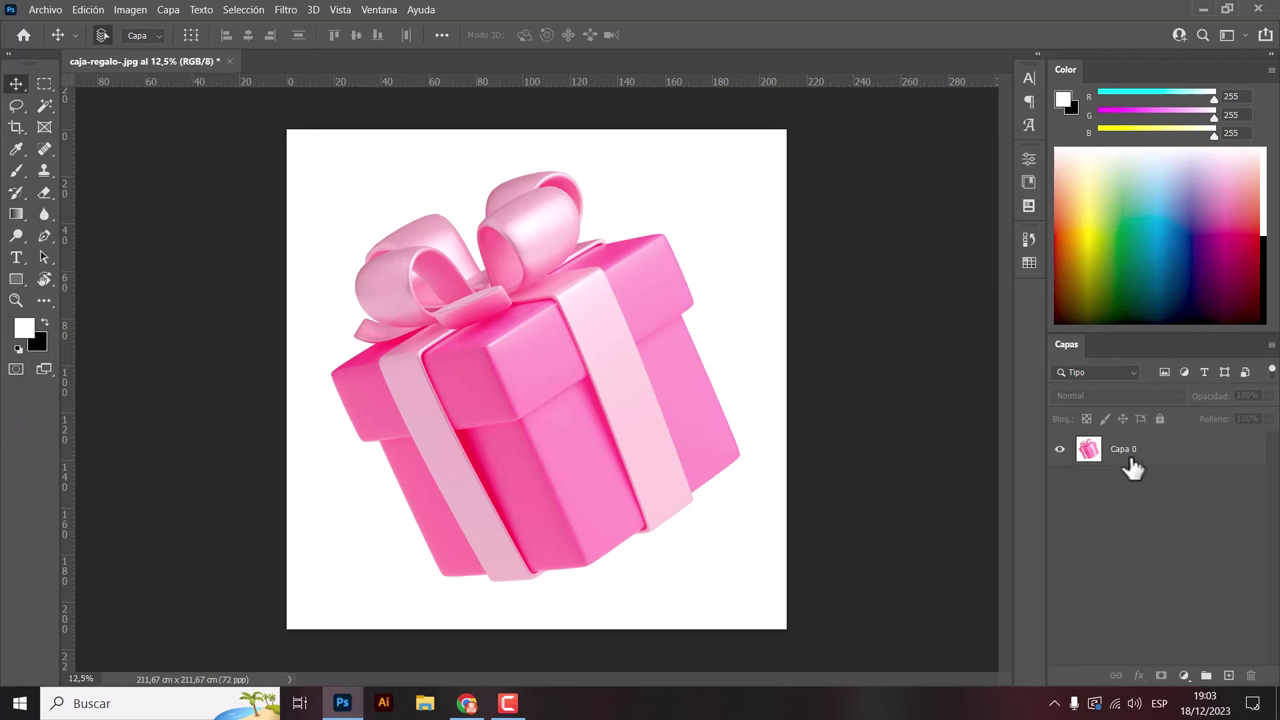
# Rename the Capa 0 layer to REGALO and select it.
pyautogui.doubleClick(1124, 450)
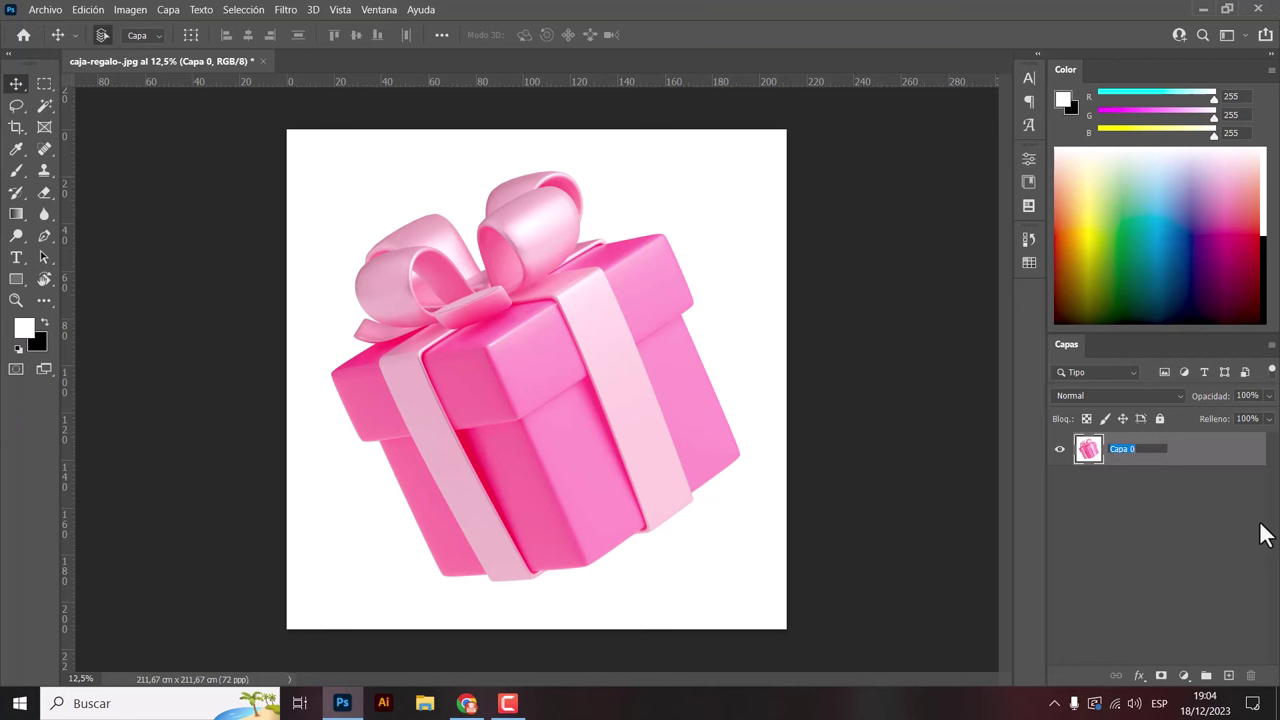
pyautogui.write('r')
pyautogui.write('EGALO')
pyautogui.click(1219, 549)
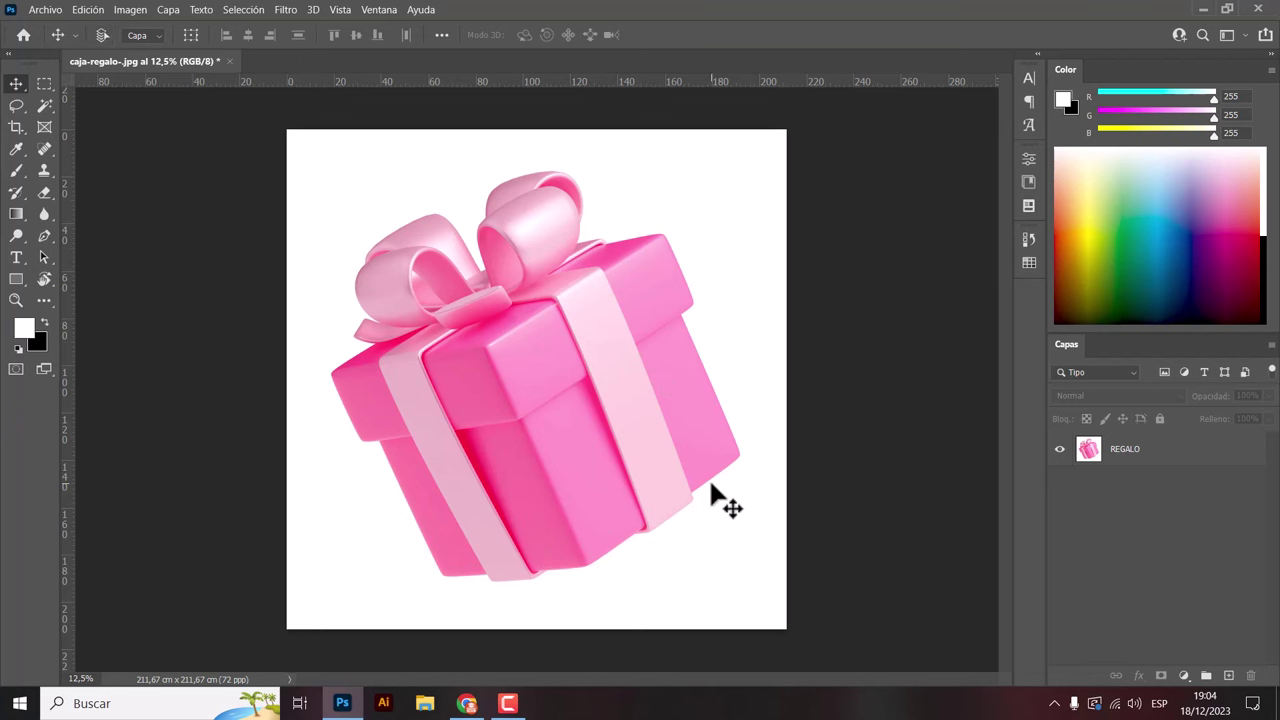
pyautogui.click(1128, 462)
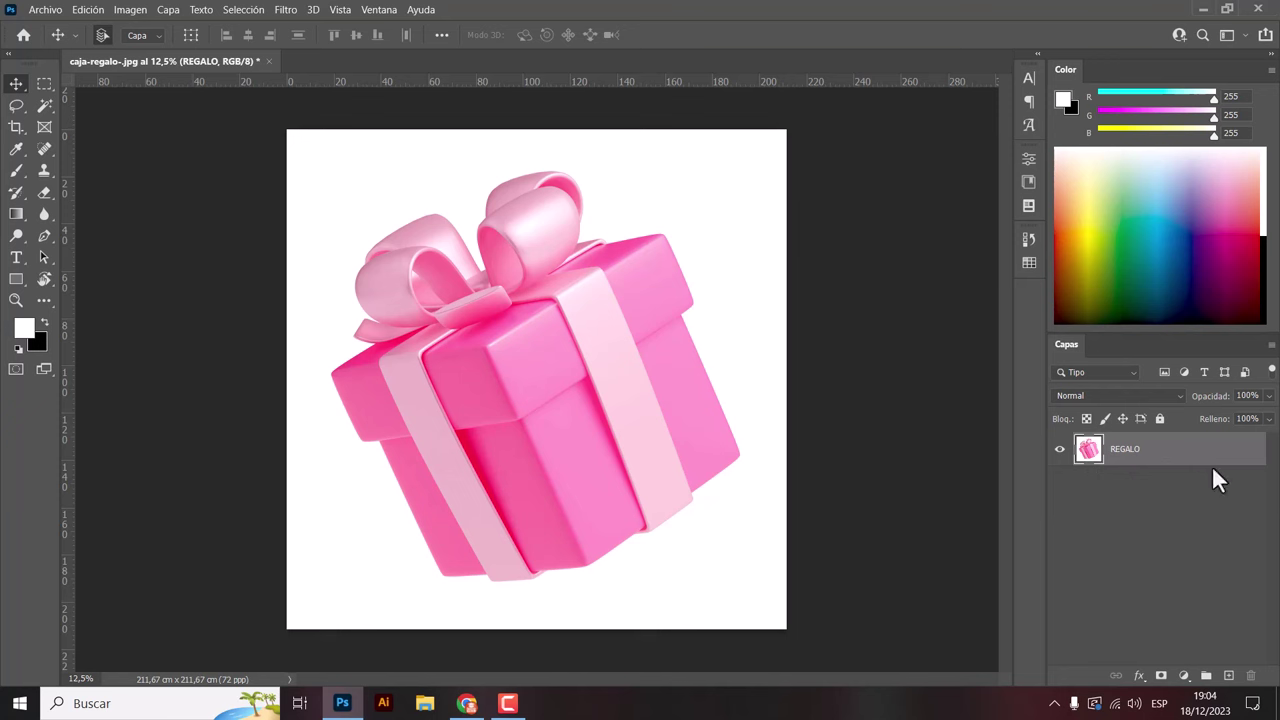
# Free Transform the gift to about 54% and move it up and right.
pyautogui.hotkey('ctrl', 't')
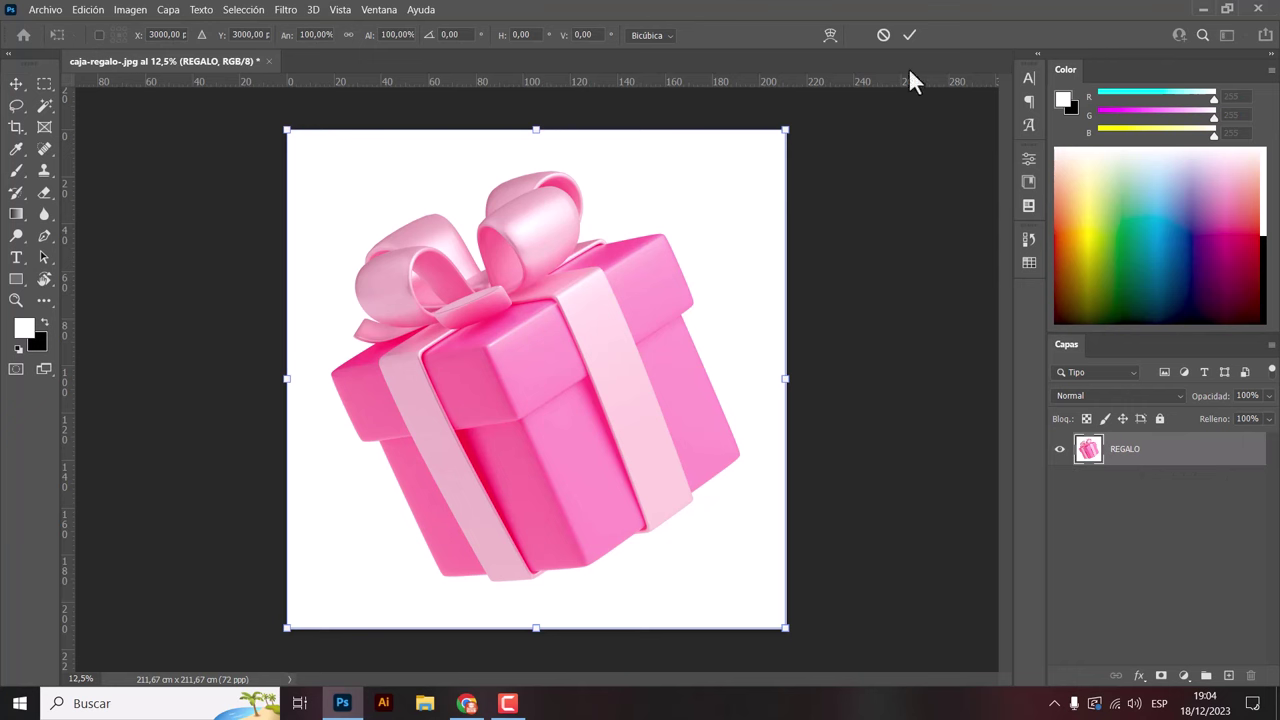
pyautogui.moveTo(785, 130); pyautogui.dragTo(672, 246)
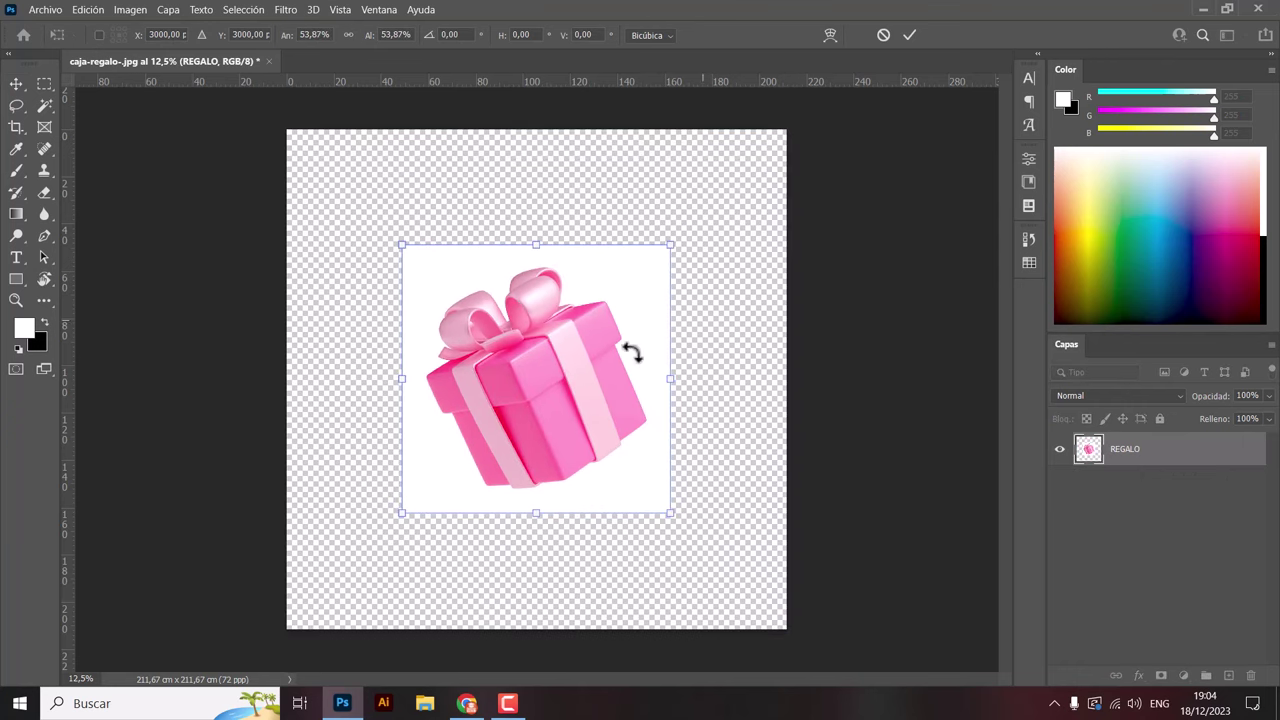
pyautogui.moveTo(549, 389); pyautogui.dragTo(631, 304)
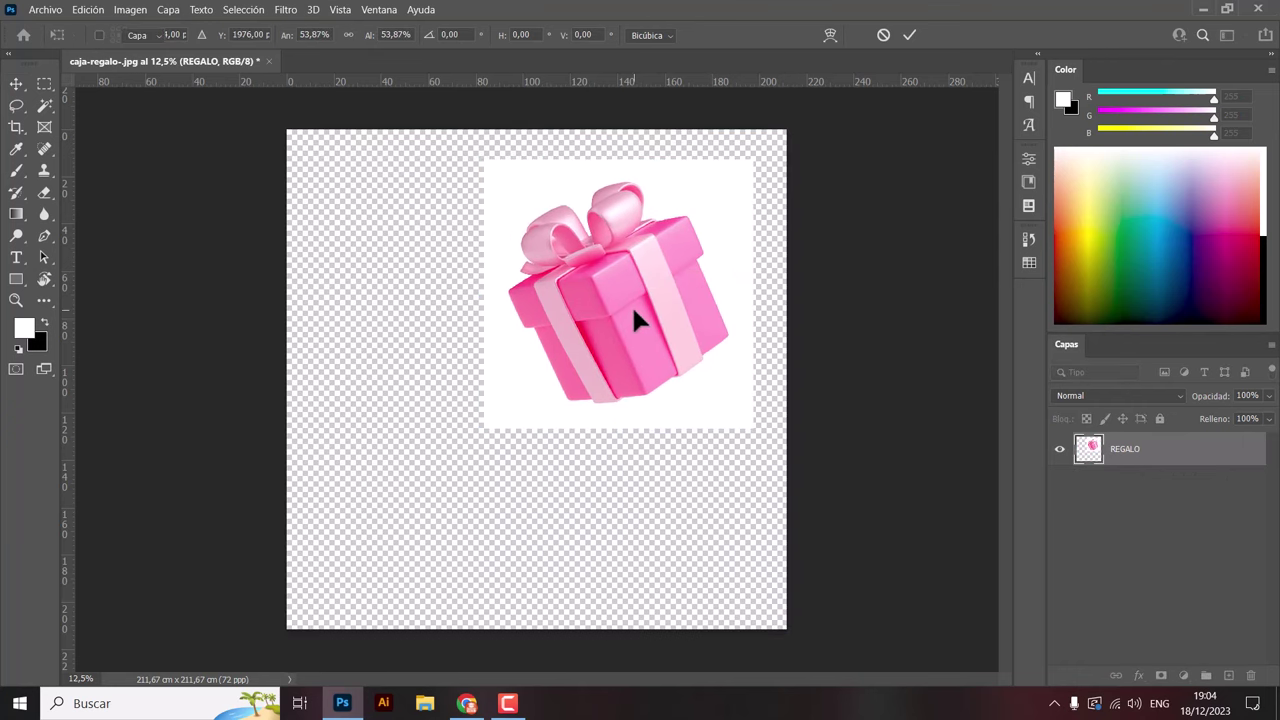
pyautogui.press('Return')
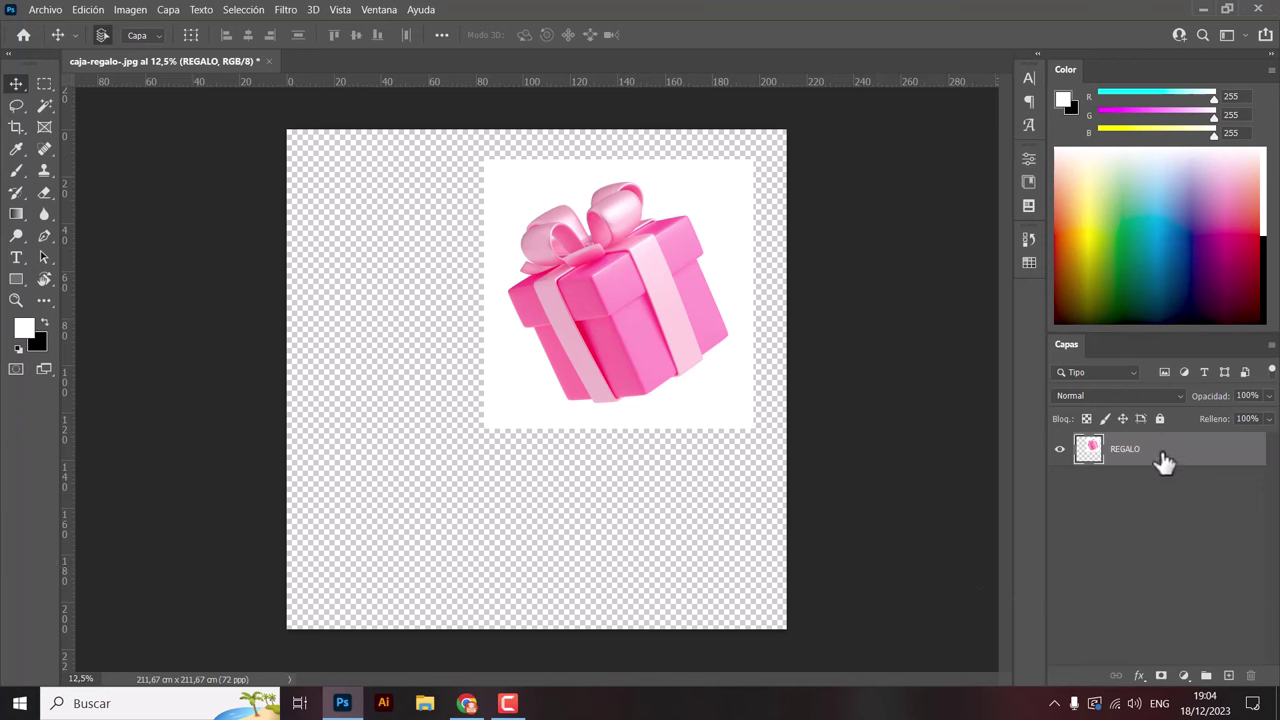
# Duplicate REGALO, move the copy lower left, undo, and delete the copy.
pyautogui.moveTo(1186, 457)
pyautogui.mouseDown()
pyautogui.moveTo(1232, 594)
pyautogui.moveTo(1229, 675)
pyautogui.mouseUp()
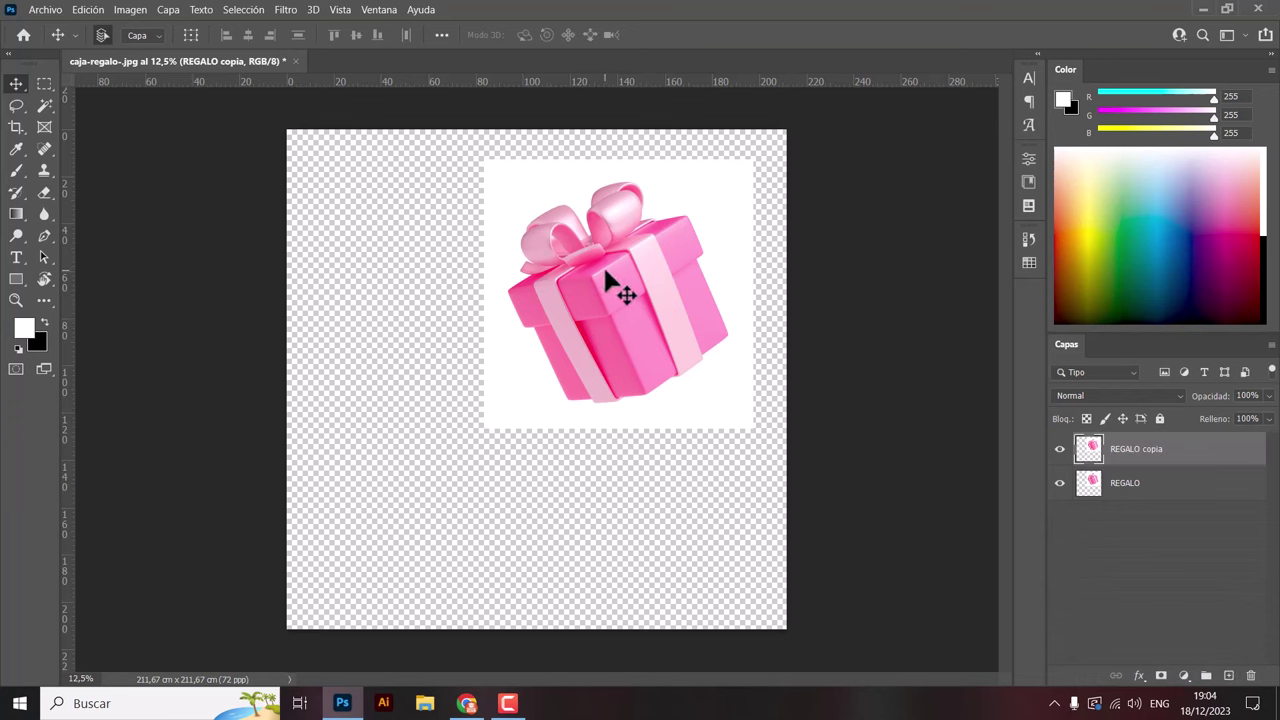
pyautogui.moveTo(608, 280); pyautogui.dragTo(432, 456)
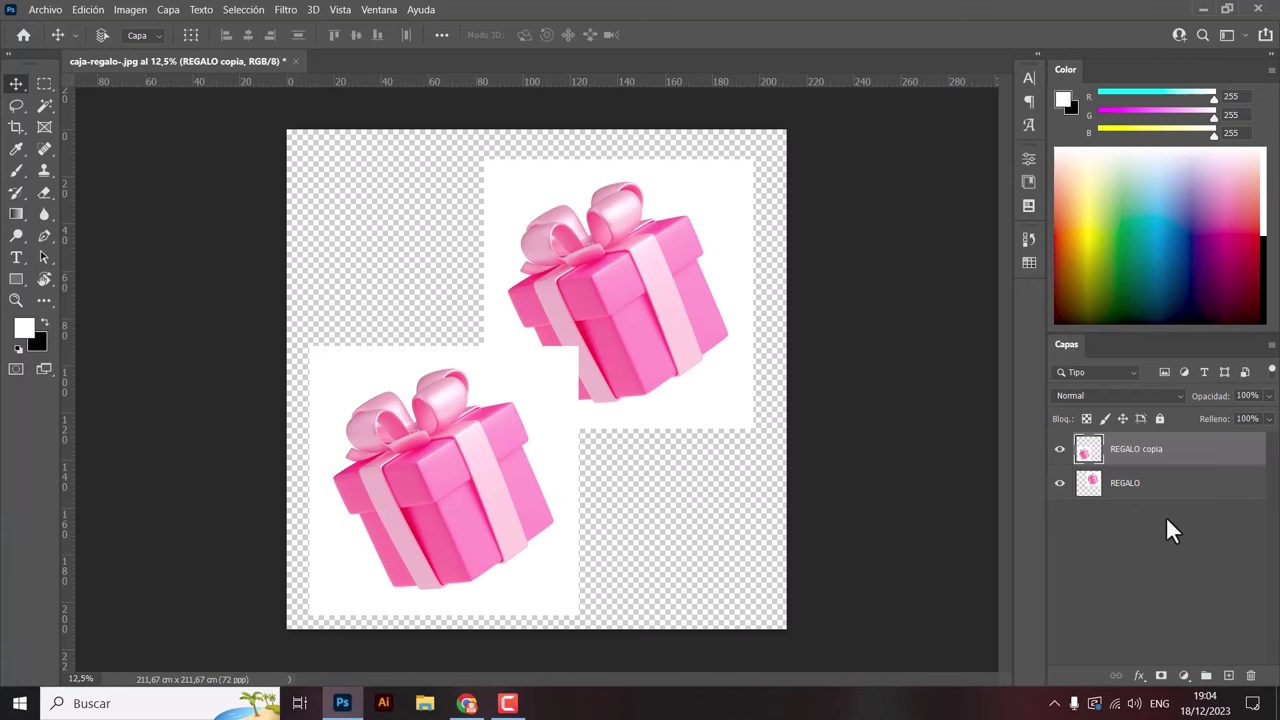
pyautogui.hotkey('ctrl', 'z')
pyautogui.click(1179, 589)
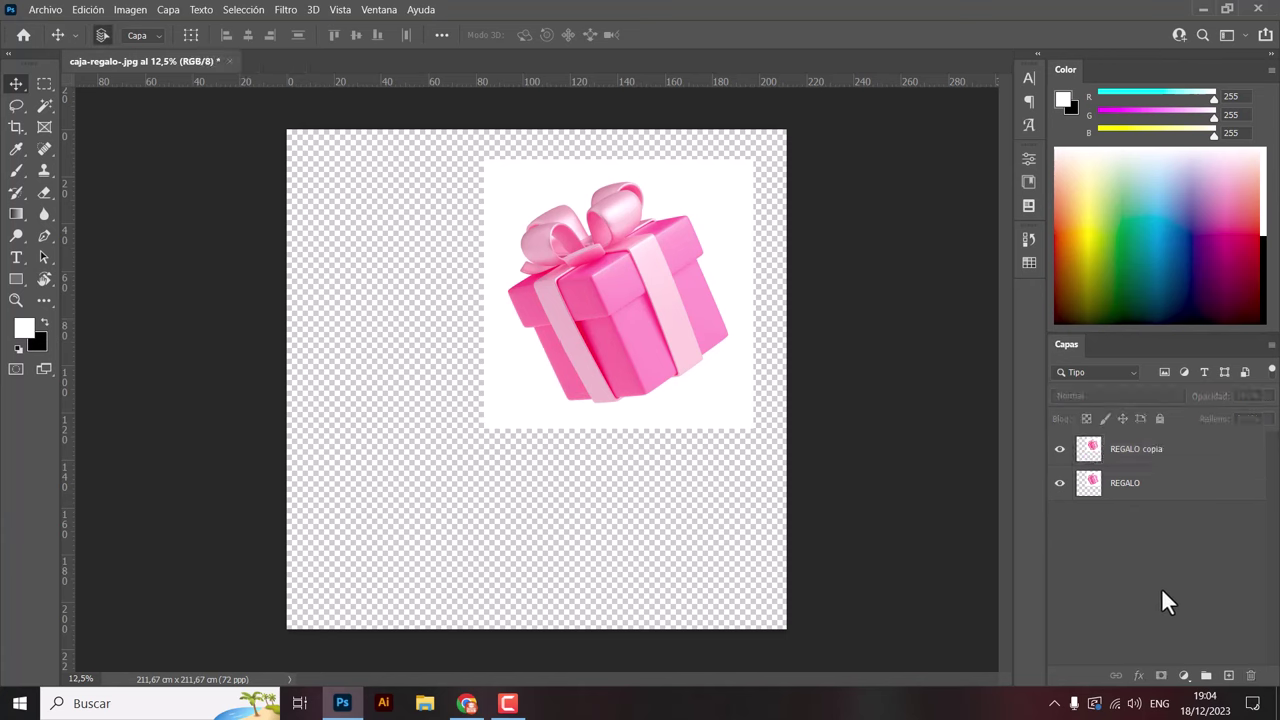
pyautogui.click(1145, 490)
pyautogui.hotkey('ctrl', 'shift', 'e')
pyautogui.click(1139, 531)
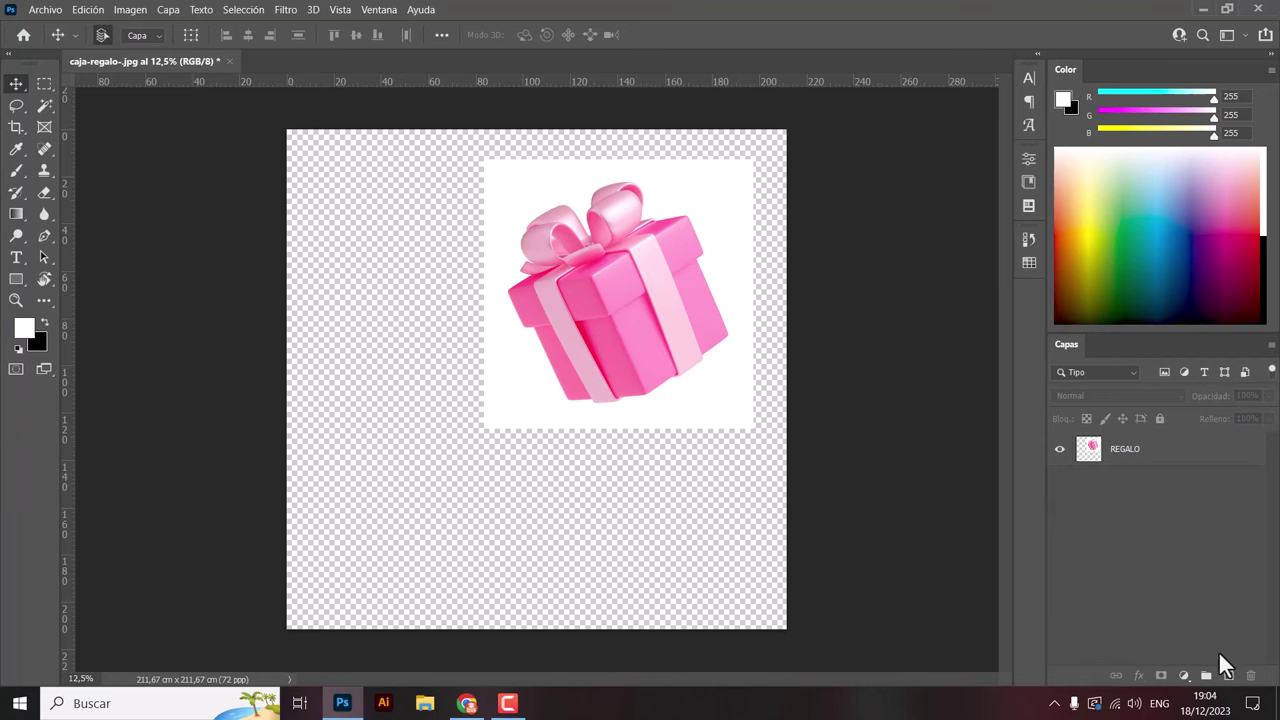
# Duplicate REGALO with Ctrl+J, move and delete the copy, then add empty layer Capa 1.
pyautogui.click(1171, 462)
pyautogui.hotkey('ctrl', 'j')
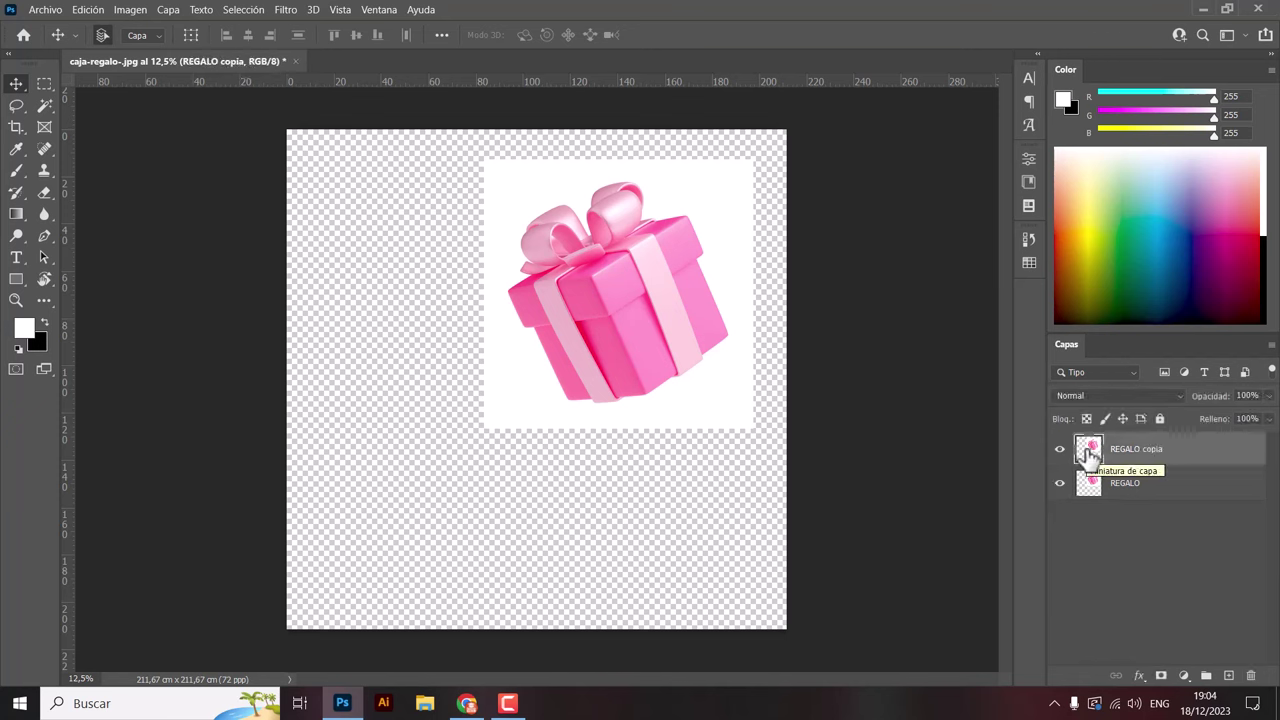
pyautogui.moveTo(548, 343)
pyautogui.mouseDown()
pyautogui.moveTo(367, 474)
pyautogui.moveTo(405, 482)
pyautogui.mouseUp()
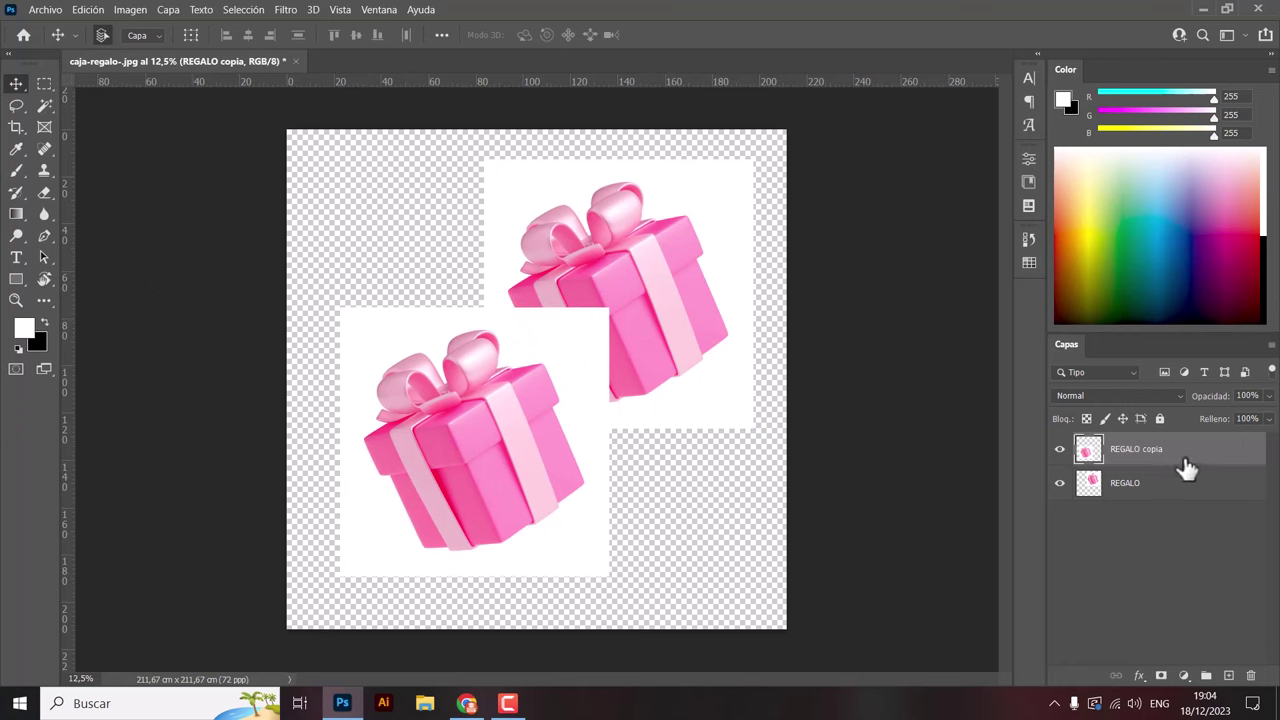
pyautogui.moveTo(1186, 468); pyautogui.dragTo(1250, 676)
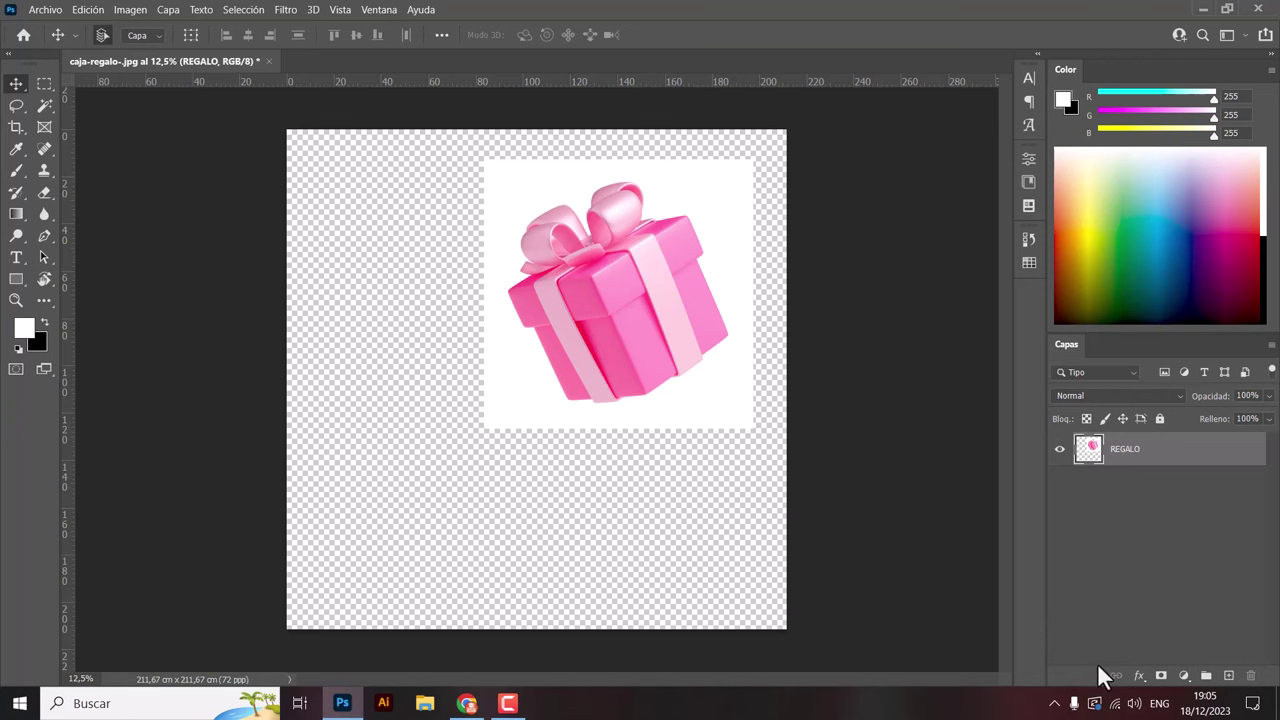
pyautogui.click(1229, 677)
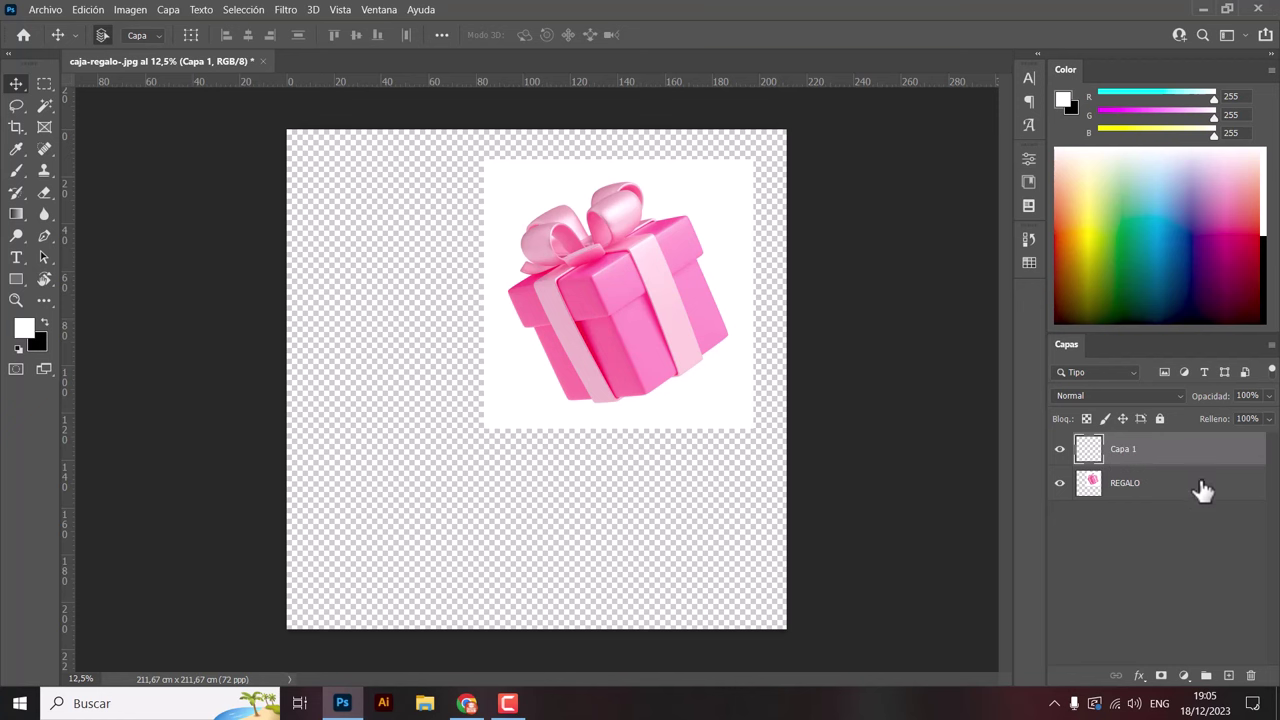
# Delete the empty Capa 1 layer, then create a new layer with Shift+Ctrl+N.
pyautogui.click(1248, 676)
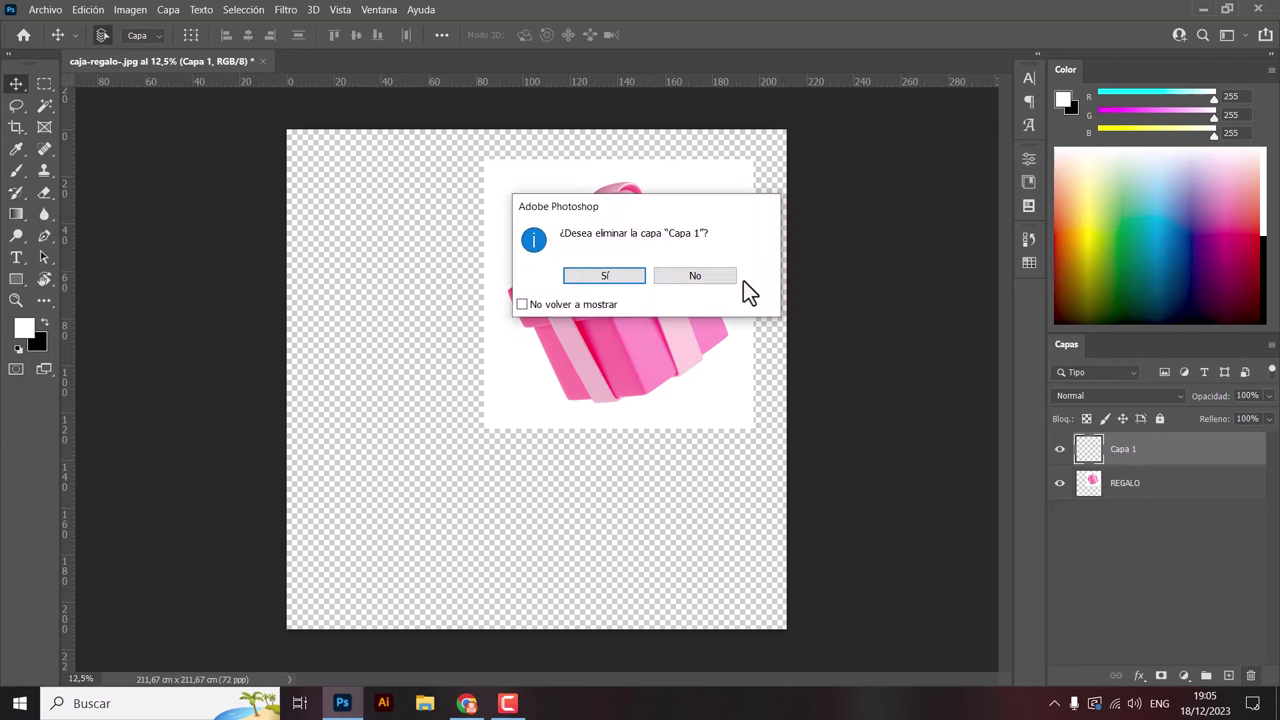
pyautogui.click(612, 276)
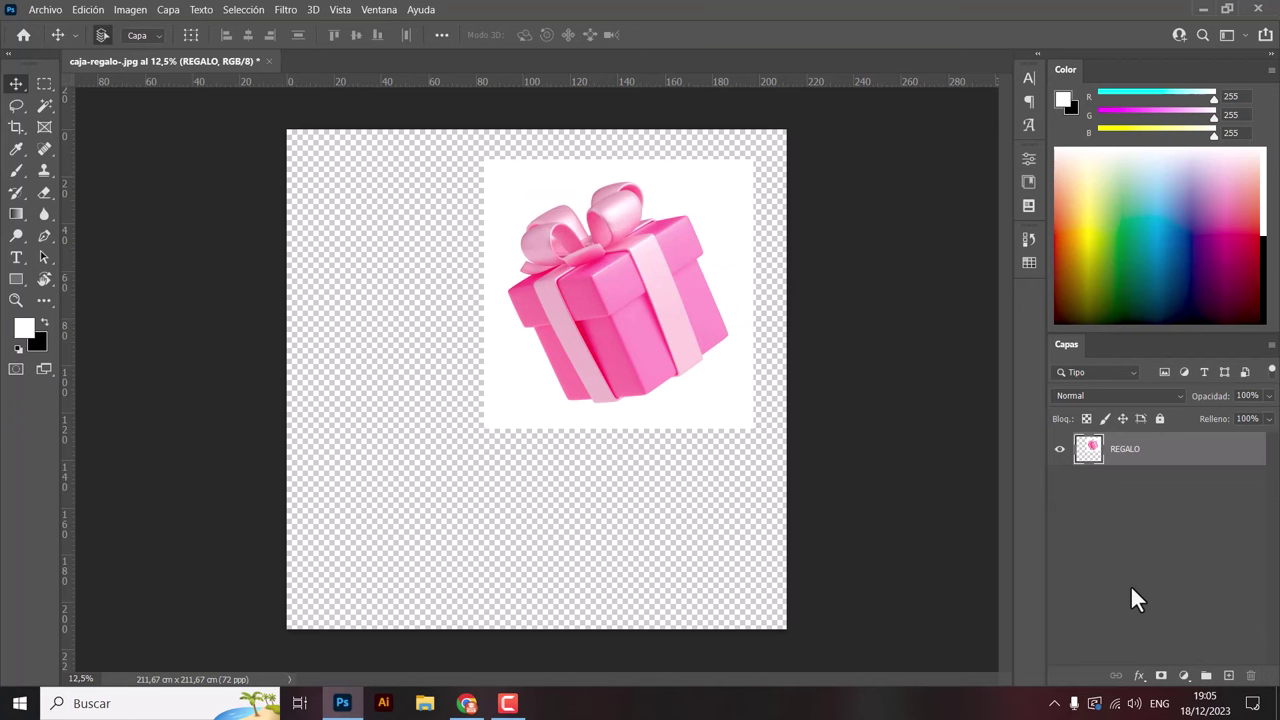
pyautogui.hotkey('ctrl', 'shift', 'n')
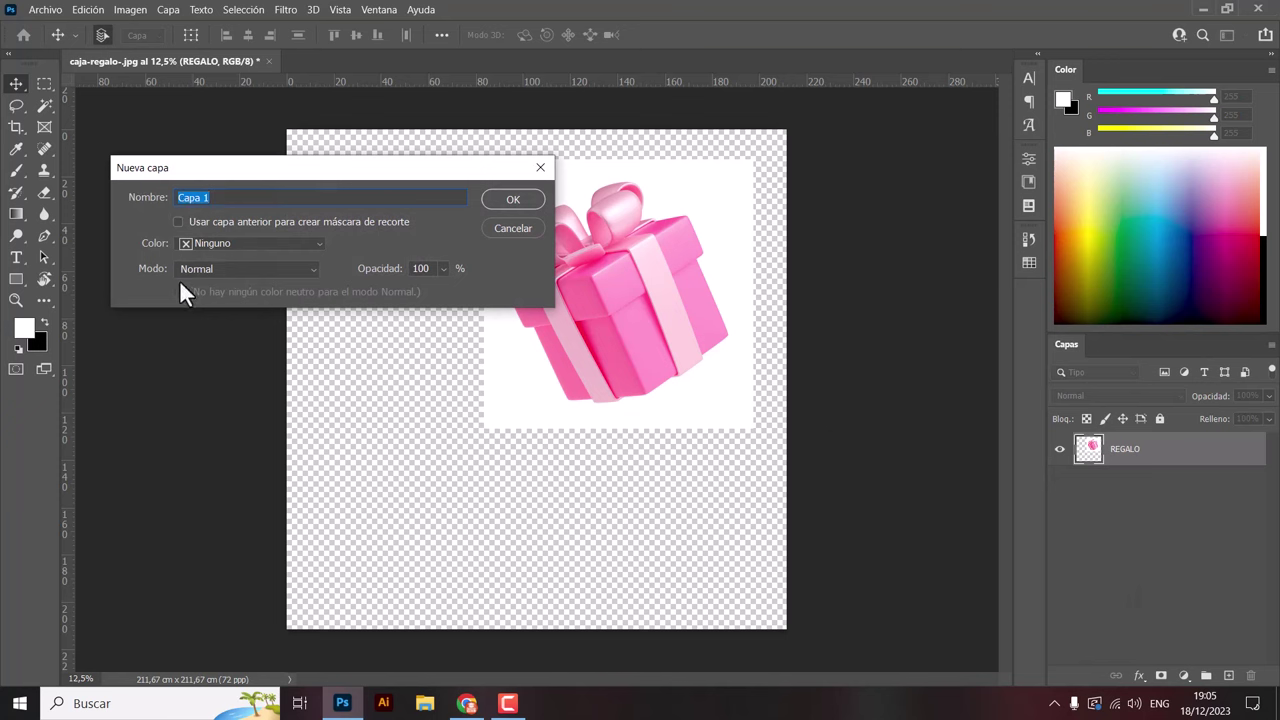
pyautogui.click(515, 201)
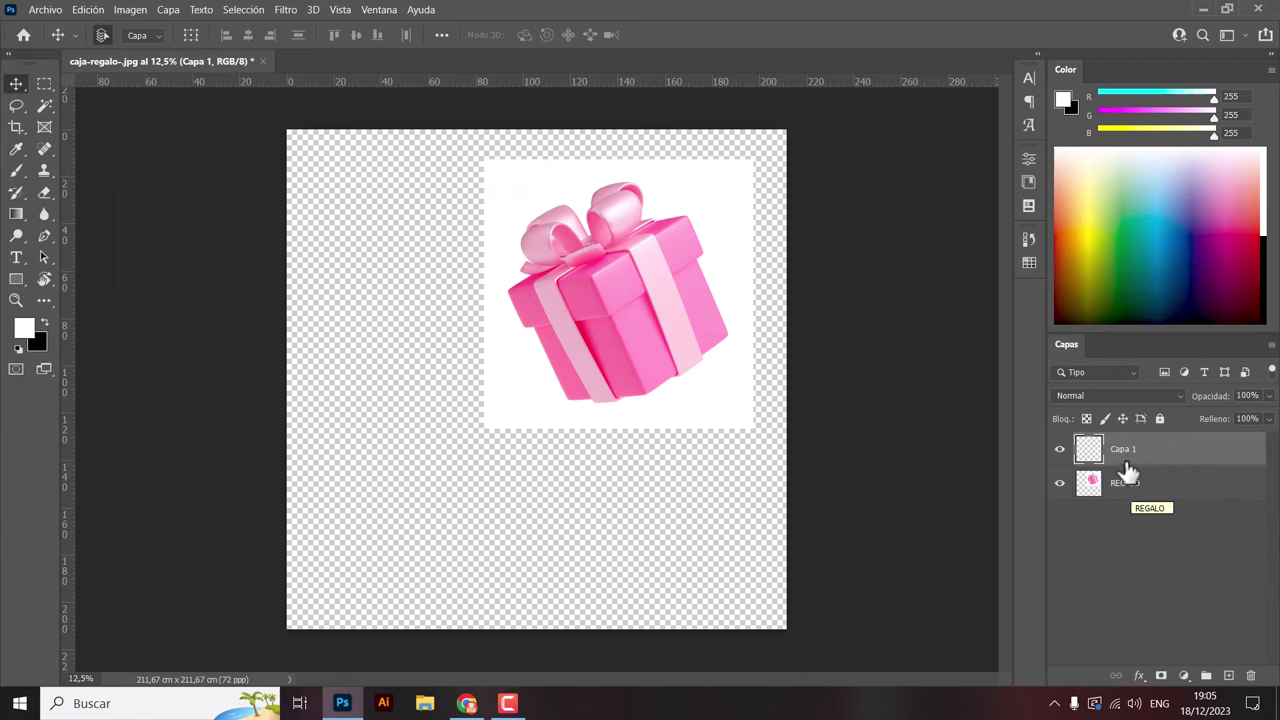
# Keep the new Capa 1 name, delete that layer again, and show the desktop.
pyautogui.doubleClick(1123, 449)
pyautogui.click(1213, 460)
pyautogui.click(1250, 676)
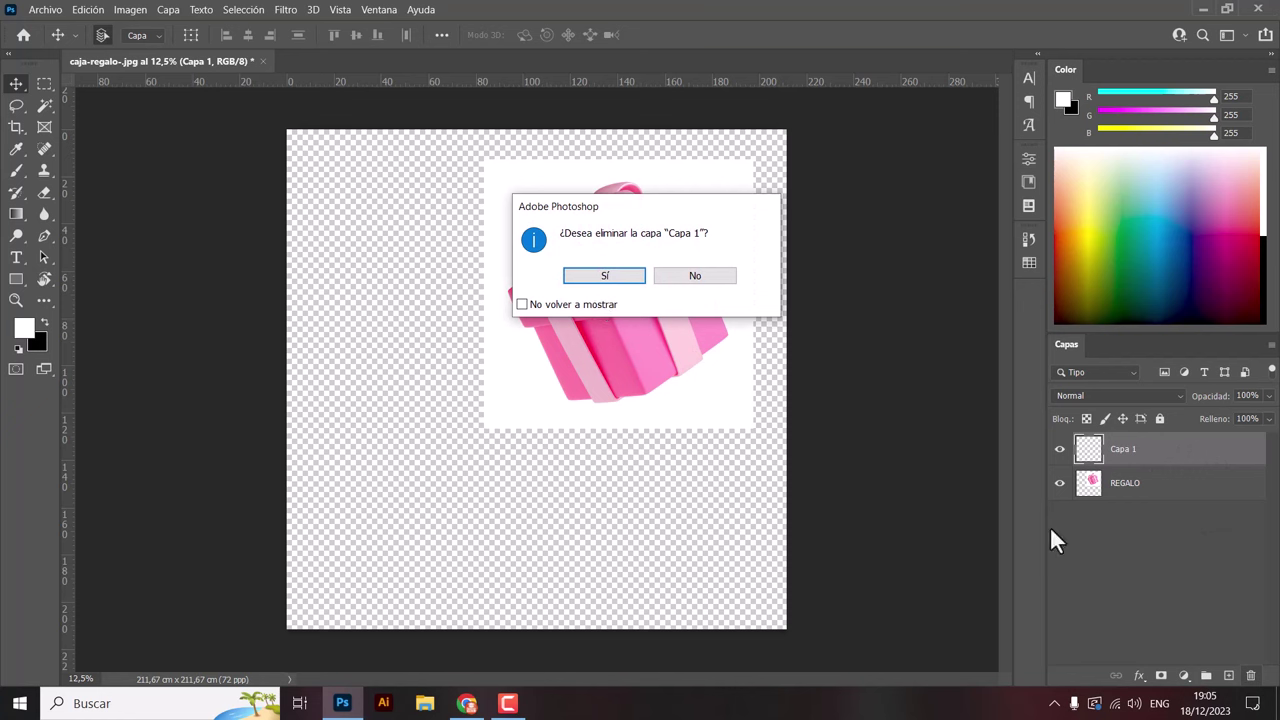
pyautogui.click(608, 275)
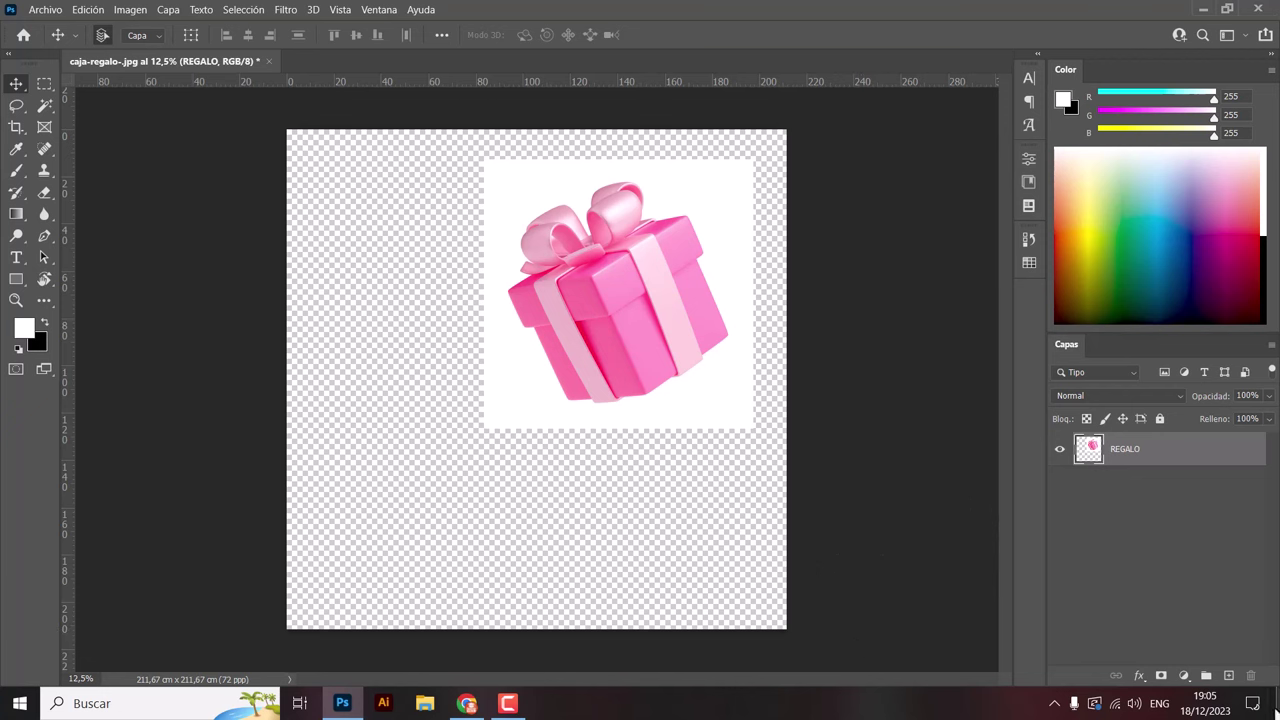
pyautogui.click(1252, 703)
# Drag the 3d-render- lightning image into the document, scale it to ~50%, and place it lower left.
pyautogui.click(1277, 703)
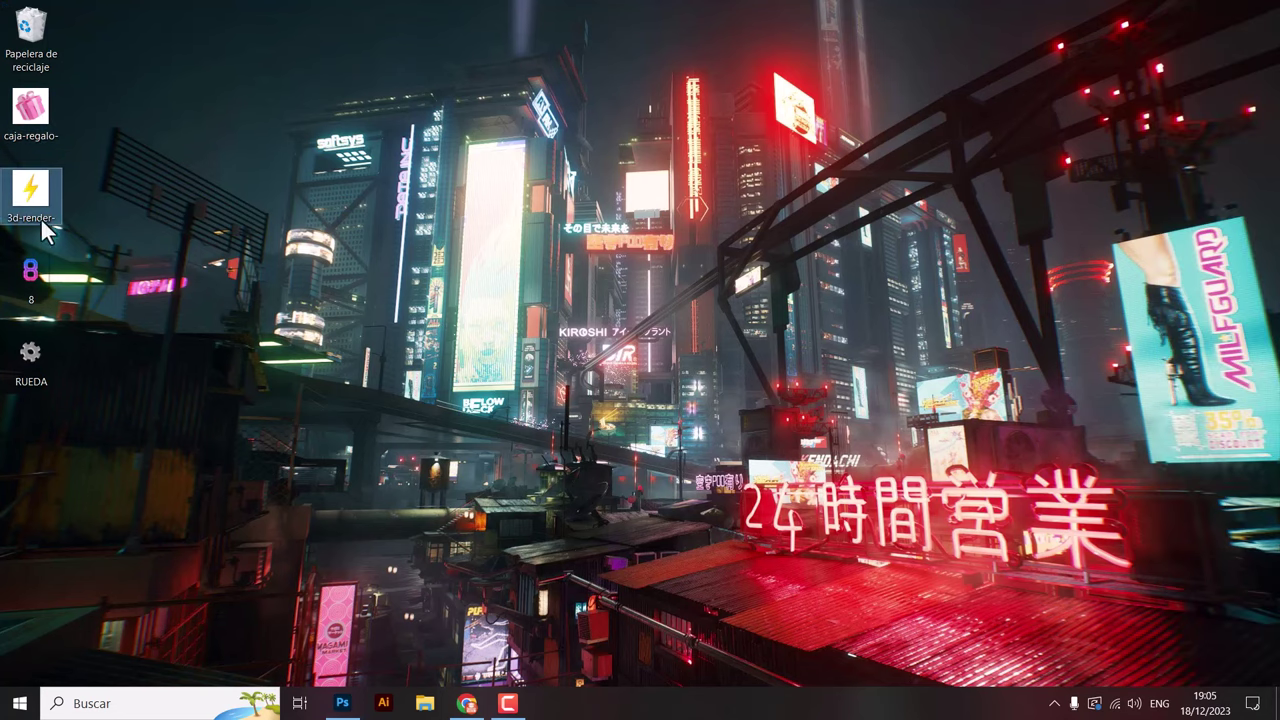
pyautogui.moveTo(33, 194)
pyautogui.mouseDown()
pyautogui.moveTo(279, 432)
pyautogui.moveTo(468, 446)
pyautogui.moveTo(445, 444)
pyautogui.mouseUp()
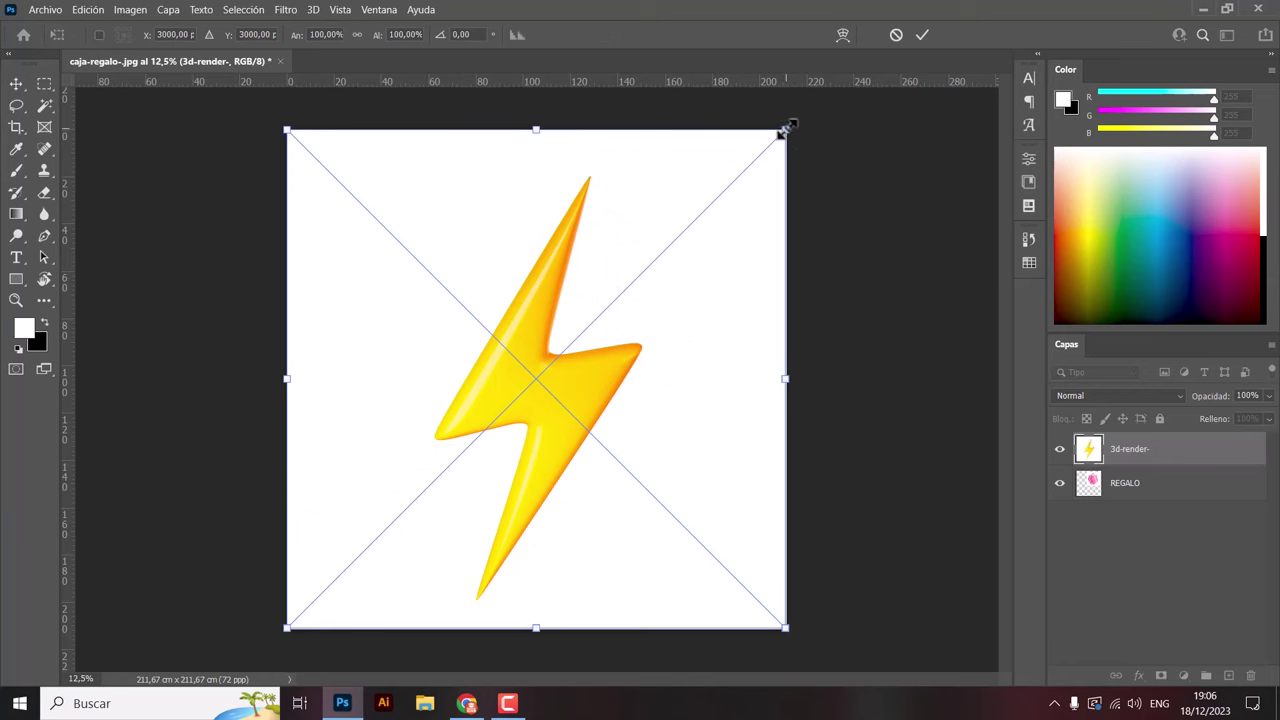
pyautogui.moveTo(781, 131); pyautogui.dragTo(684, 276)
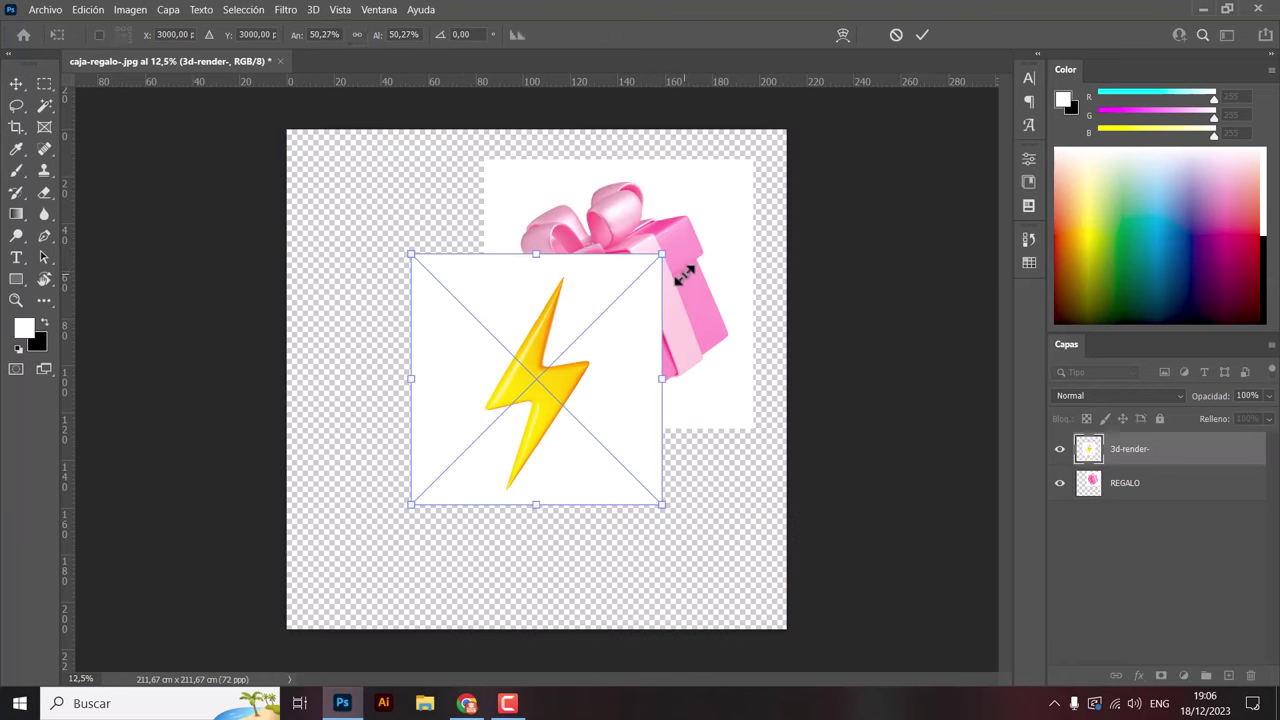
pyautogui.press('Return')
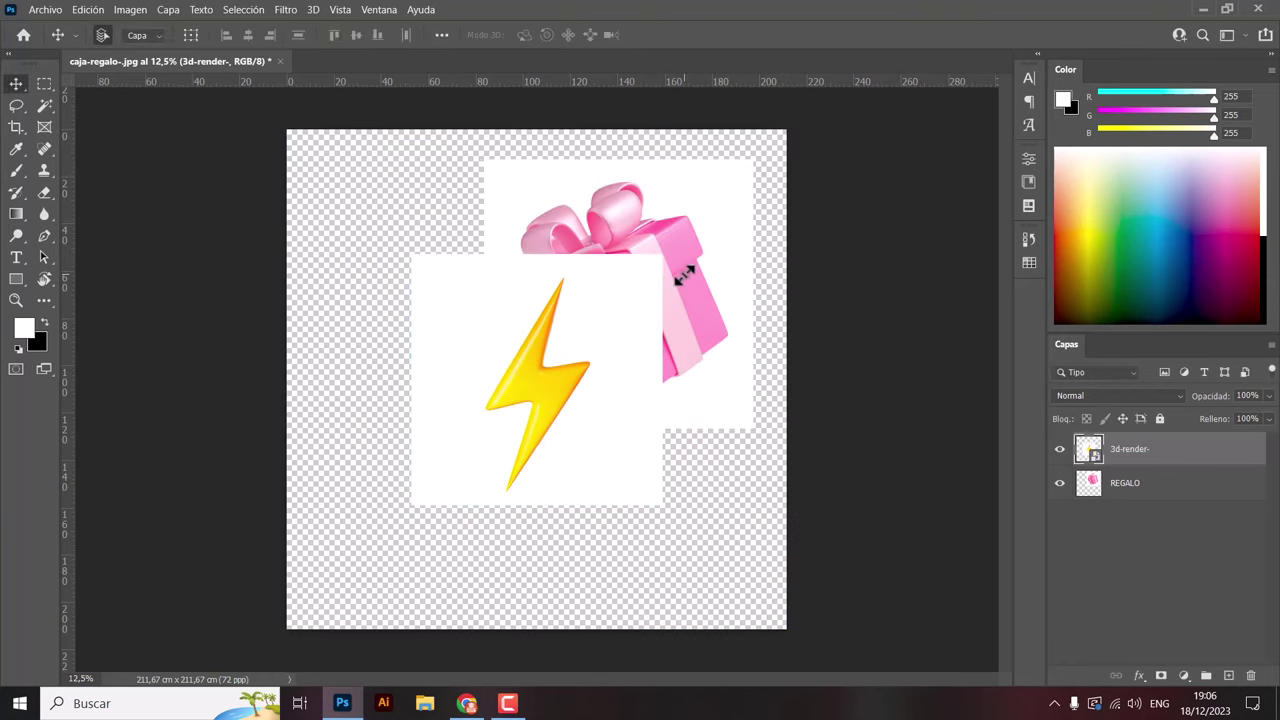
pyautogui.moveTo(586, 451)
pyautogui.mouseDown()
pyautogui.moveTo(441, 352)
pyautogui.moveTo(502, 533)
pyautogui.moveTo(506, 518)
pyautogui.mouseUp()
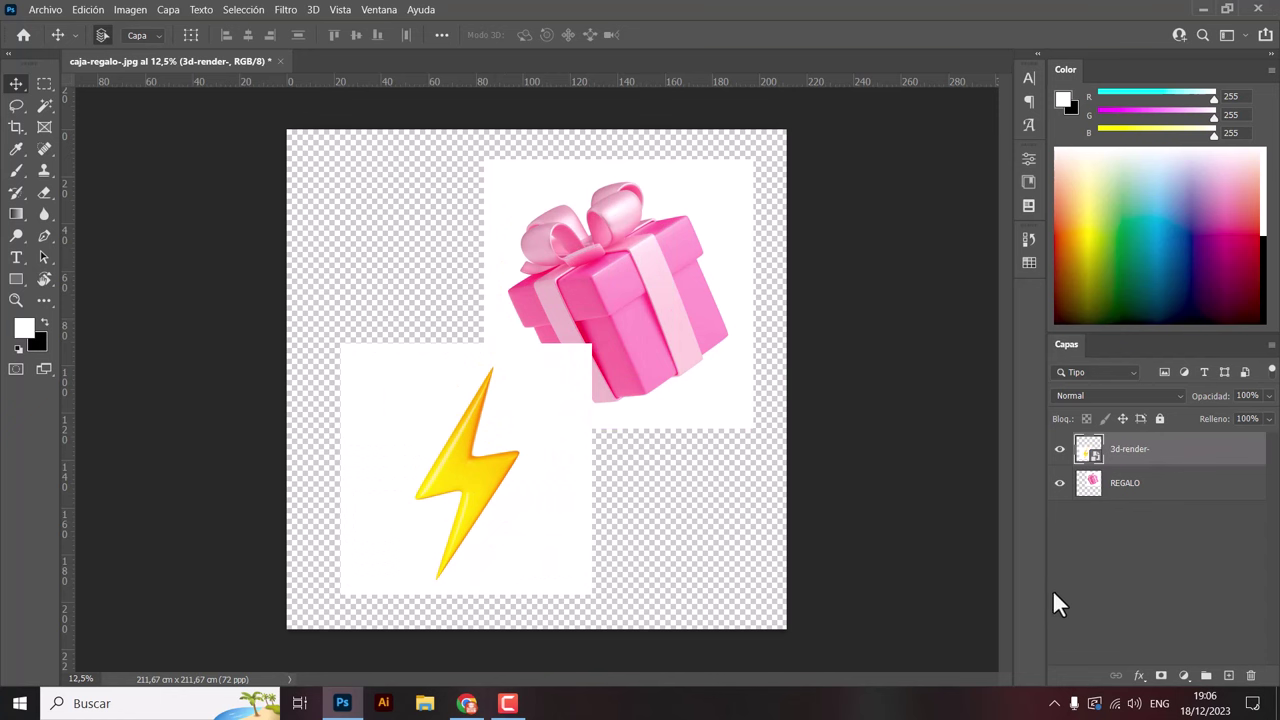
# Reorder layers so 3d-render- stays above REGALO, and nudge the bolt up and left.
pyautogui.click(1124, 490)
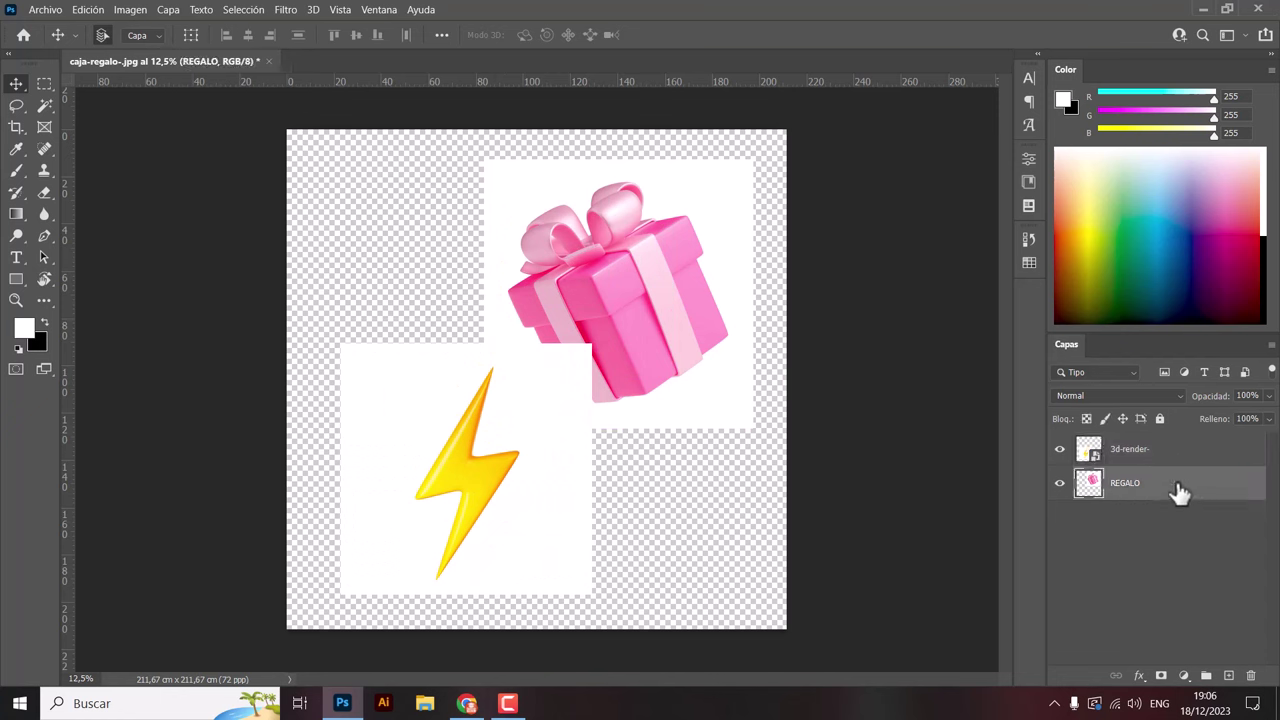
pyautogui.moveTo(1124, 488); pyautogui.dragTo(1128, 438)
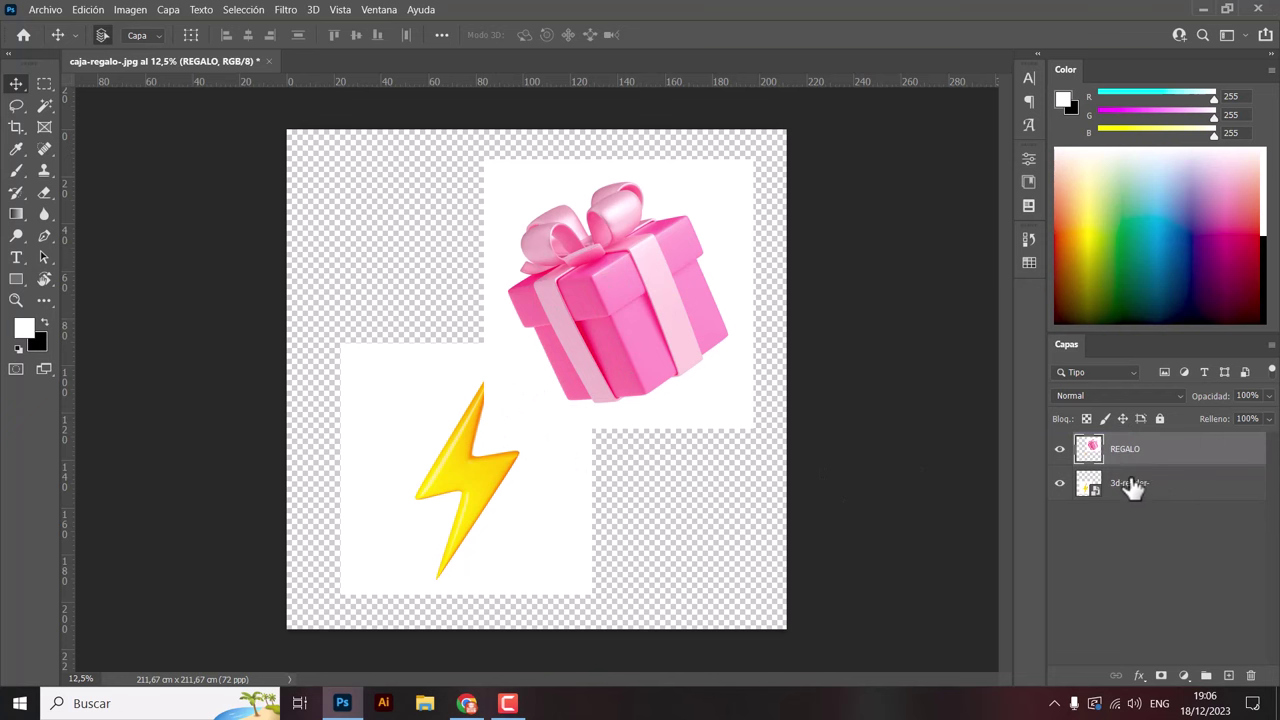
pyautogui.moveTo(1143, 488); pyautogui.dragTo(1122, 427)
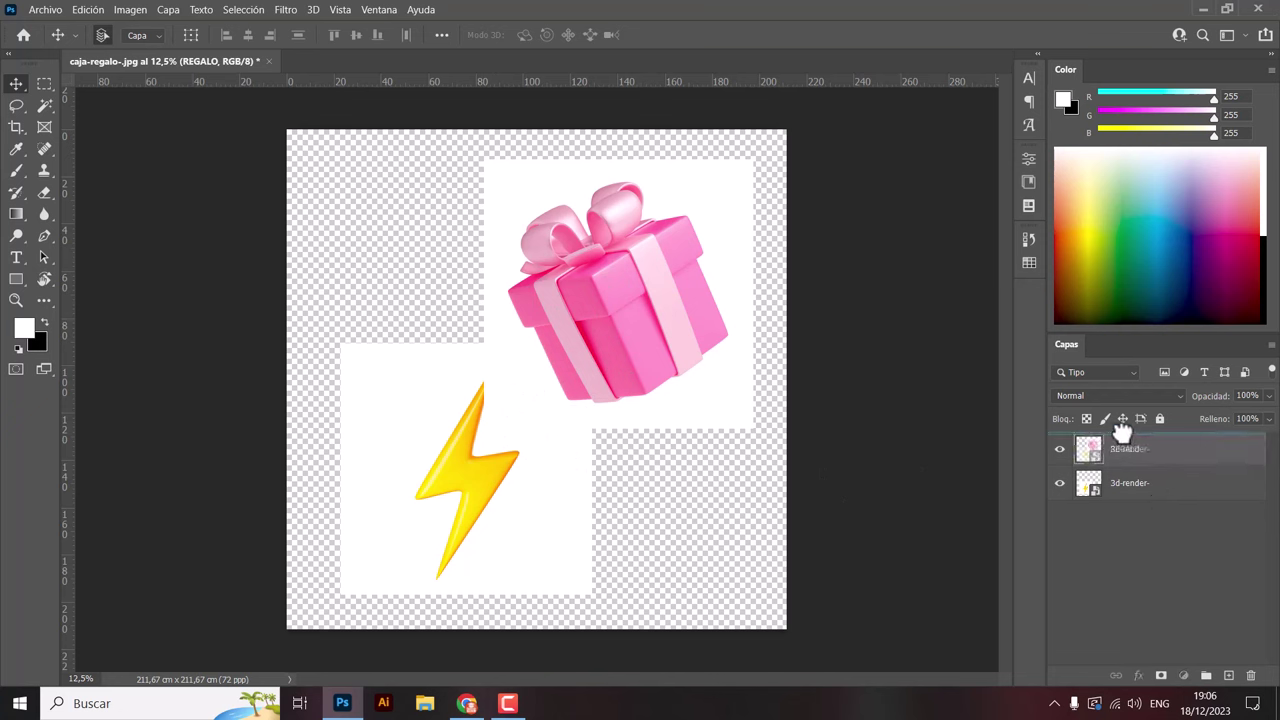
pyautogui.moveTo(1122, 430); pyautogui.dragTo(1122, 432)
pyautogui.moveTo(586, 440)
pyautogui.mouseDown()
pyautogui.moveTo(643, 313)
pyautogui.moveTo(487, 438)
pyautogui.mouseUp()
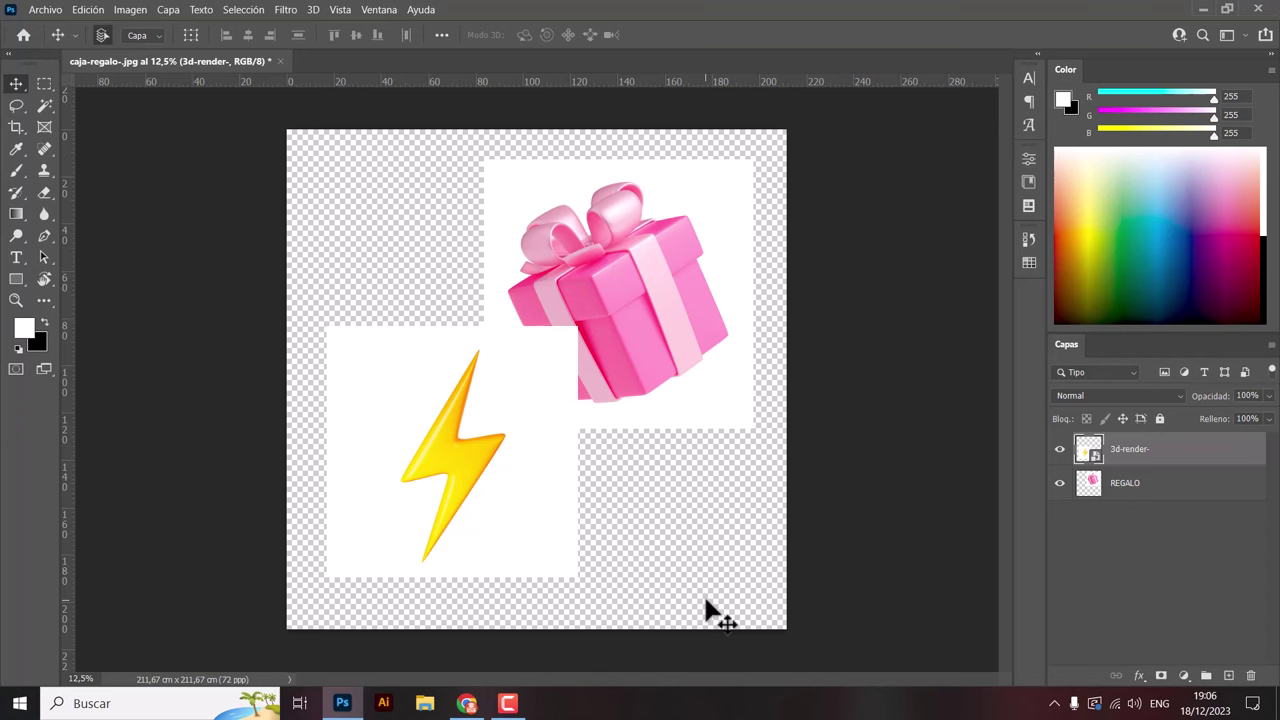
# Turn on Move tool Auto-Select and pick the REGALO and lightning layers by clicking the canvas.
pyautogui.click(1180, 486)
pyautogui.click(1120, 452)
pyautogui.click(101, 34)
pyautogui.click(655, 258)
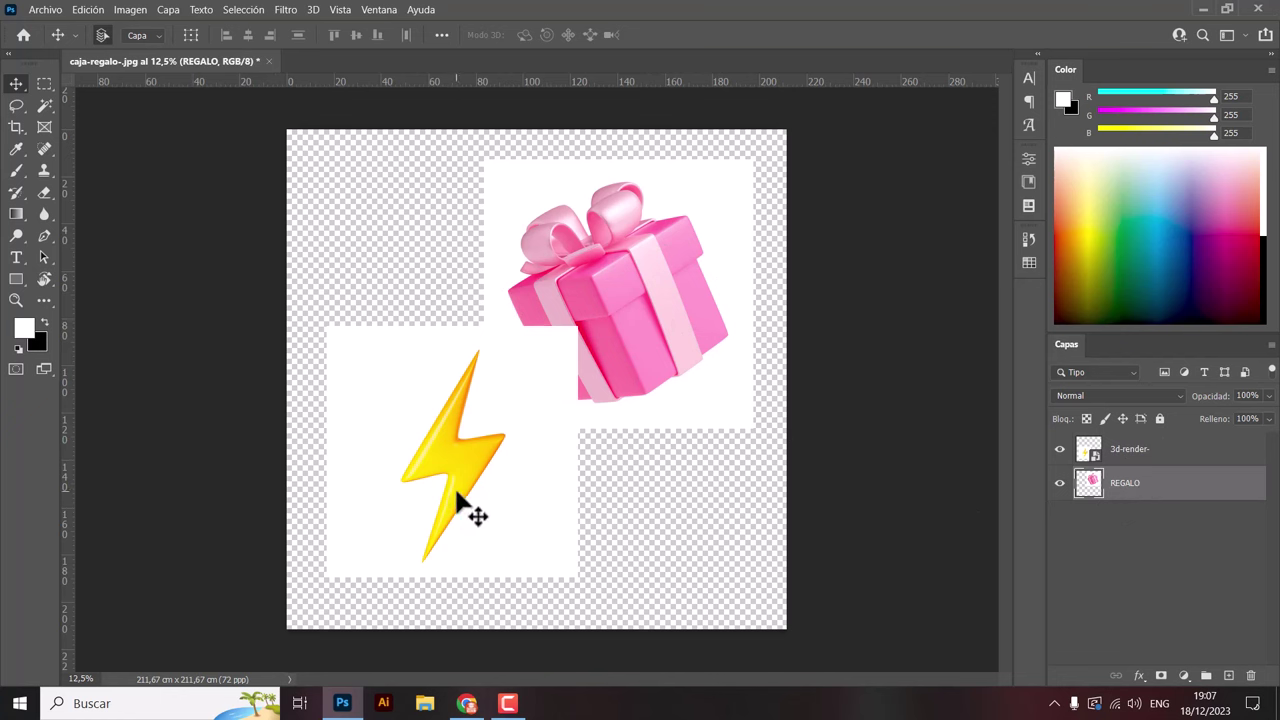
pyautogui.click(528, 518)
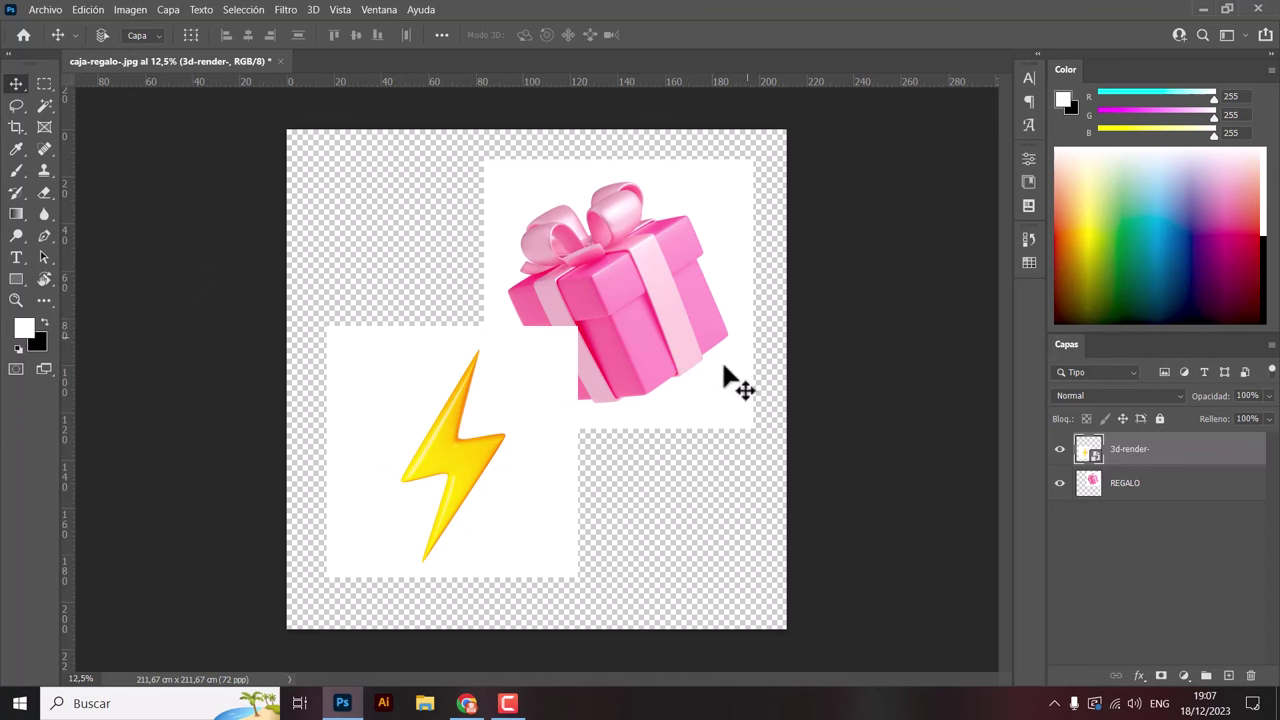
# Toggle Auto-Select off and rename the 3d-render- layer to RAYO.
pyautogui.click(103, 35)
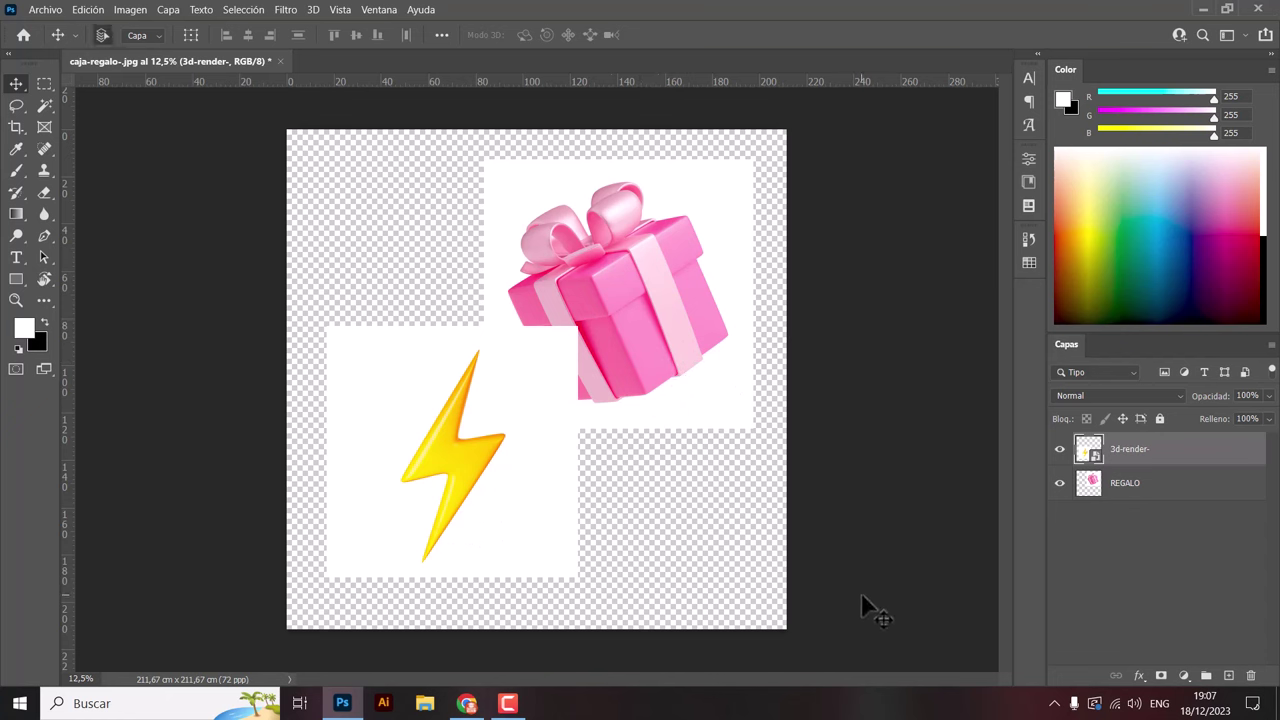
pyautogui.doubleClick(1130, 449)
pyautogui.write('RAYO')
pyautogui.click(1216, 606)
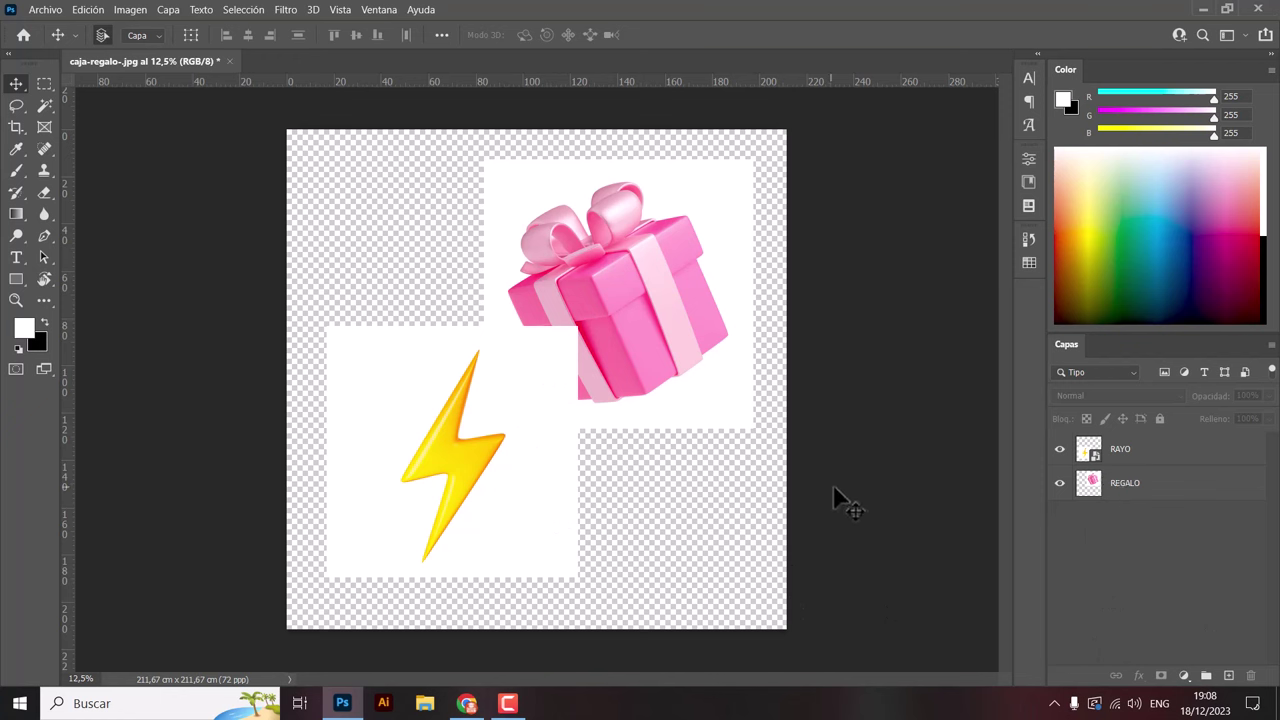
# Move the RAYO bolt to the top-left corner and enlarge it to about 54%.
pyautogui.click(1128, 462)
pyautogui.moveTo(495, 480); pyautogui.dragTo(417, 340)
pyautogui.hotkey('ctrl', 't')
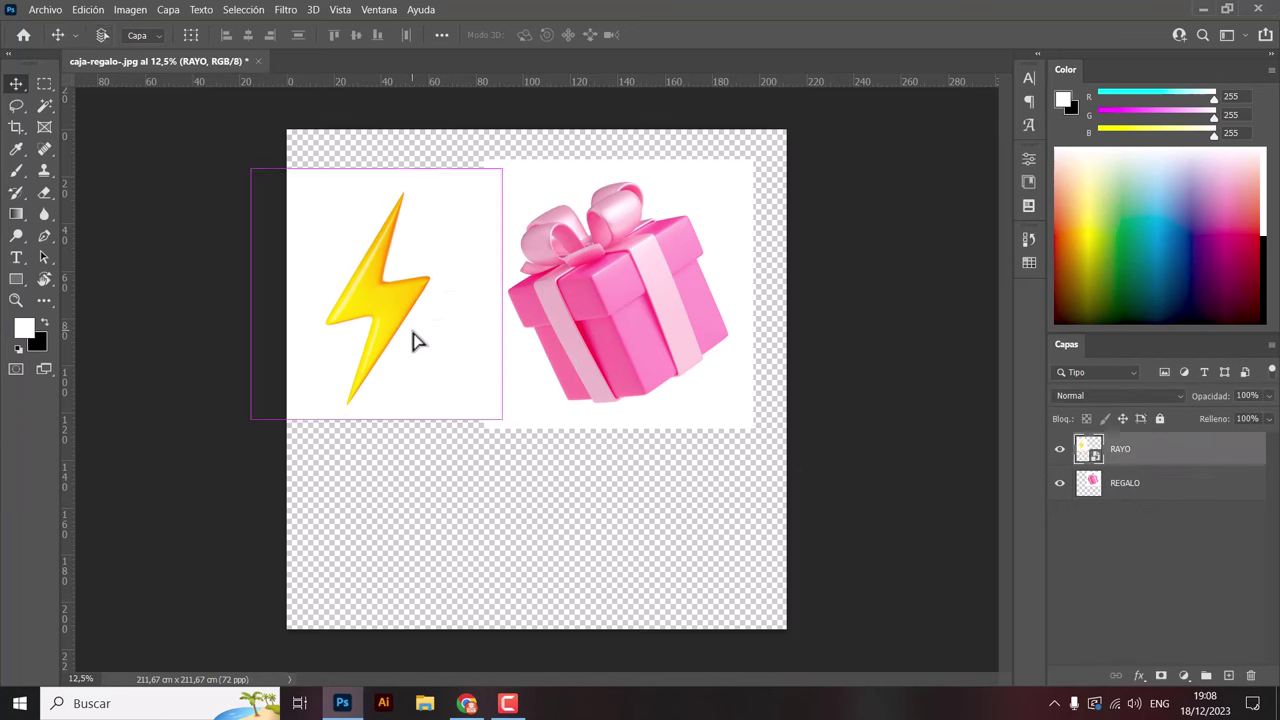
pyautogui.moveTo(502, 419)
pyautogui.mouseDown()
pyautogui.moveTo(509, 427)
pyautogui.moveTo(491, 392)
pyautogui.mouseUp()
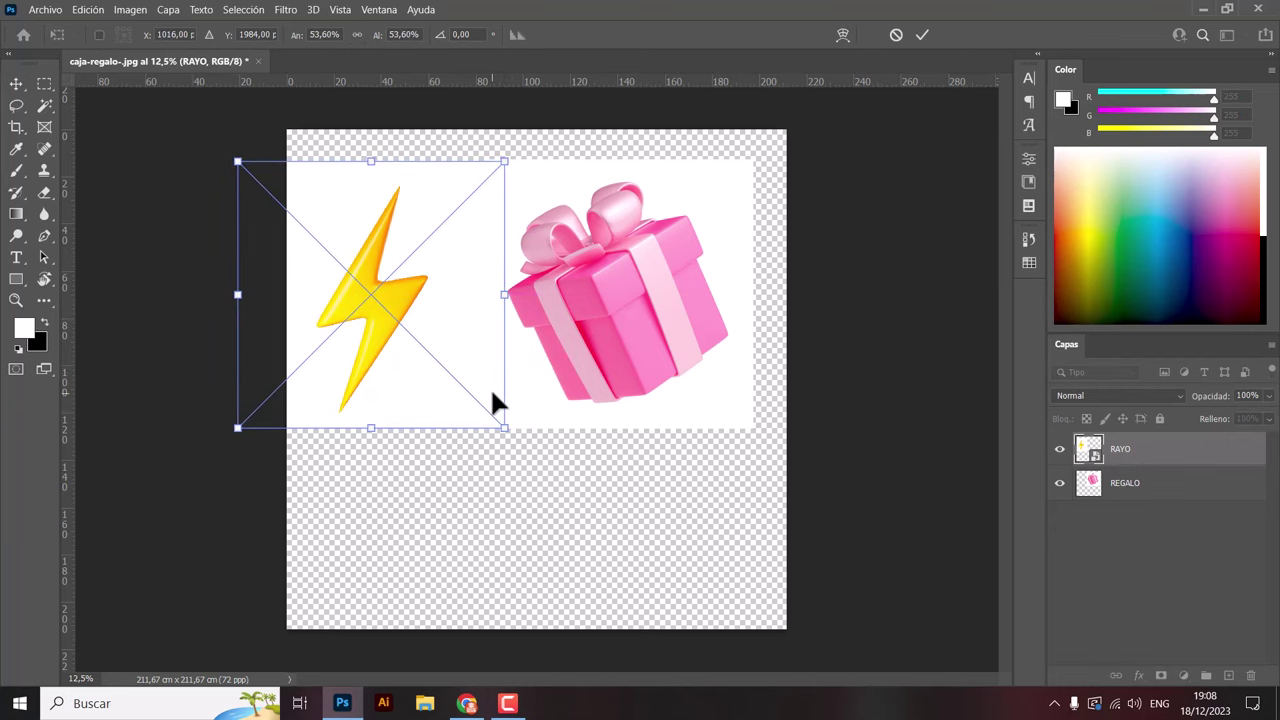
pyautogui.press('Return')
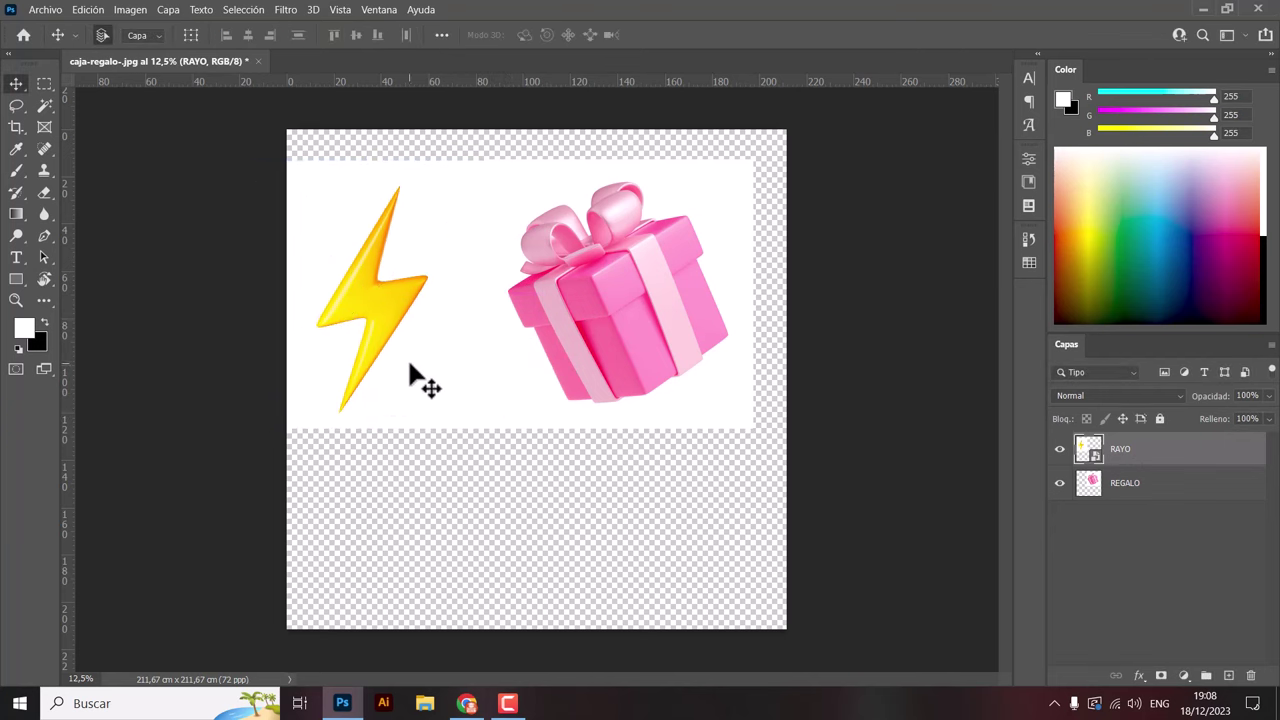
# Move the lightning and gift right together, then re-pick the gift layer.
pyautogui.keyDown('shift'); pyautogui.click(663, 391); pyautogui.keyUp('shift')
pyautogui.moveTo(663, 391); pyautogui.dragTo(697, 391)
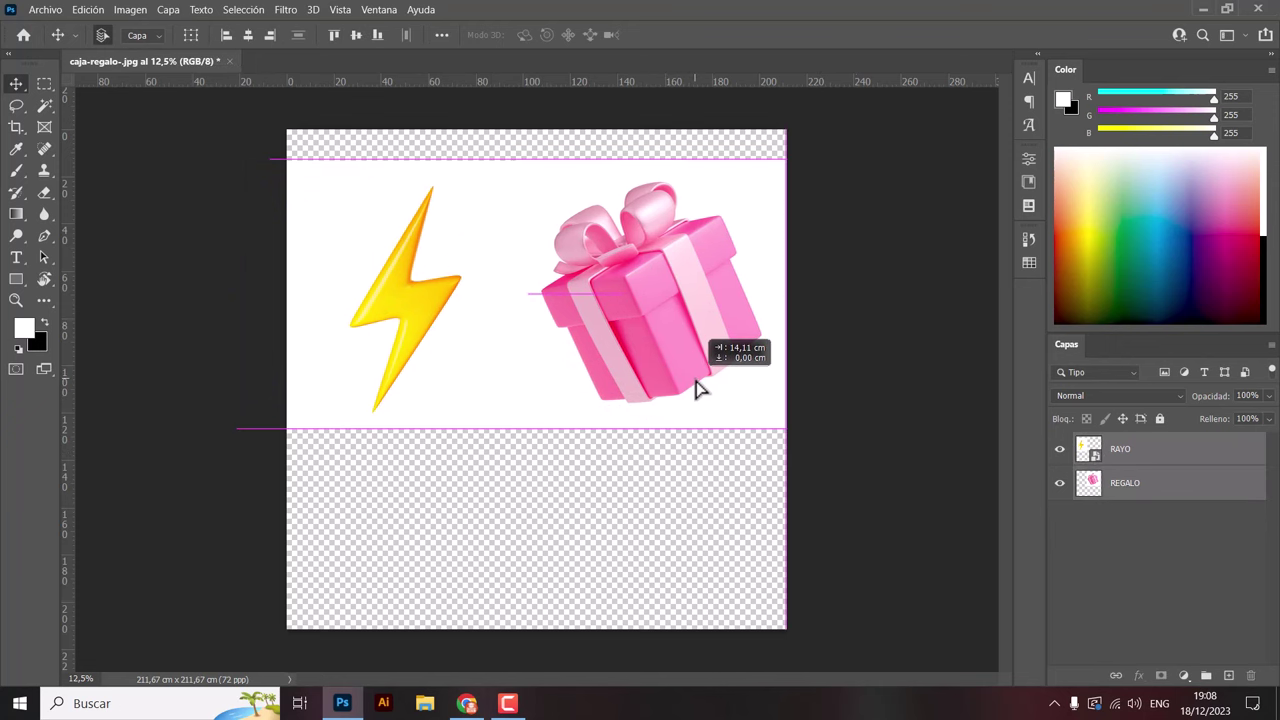
pyautogui.click(1174, 610)
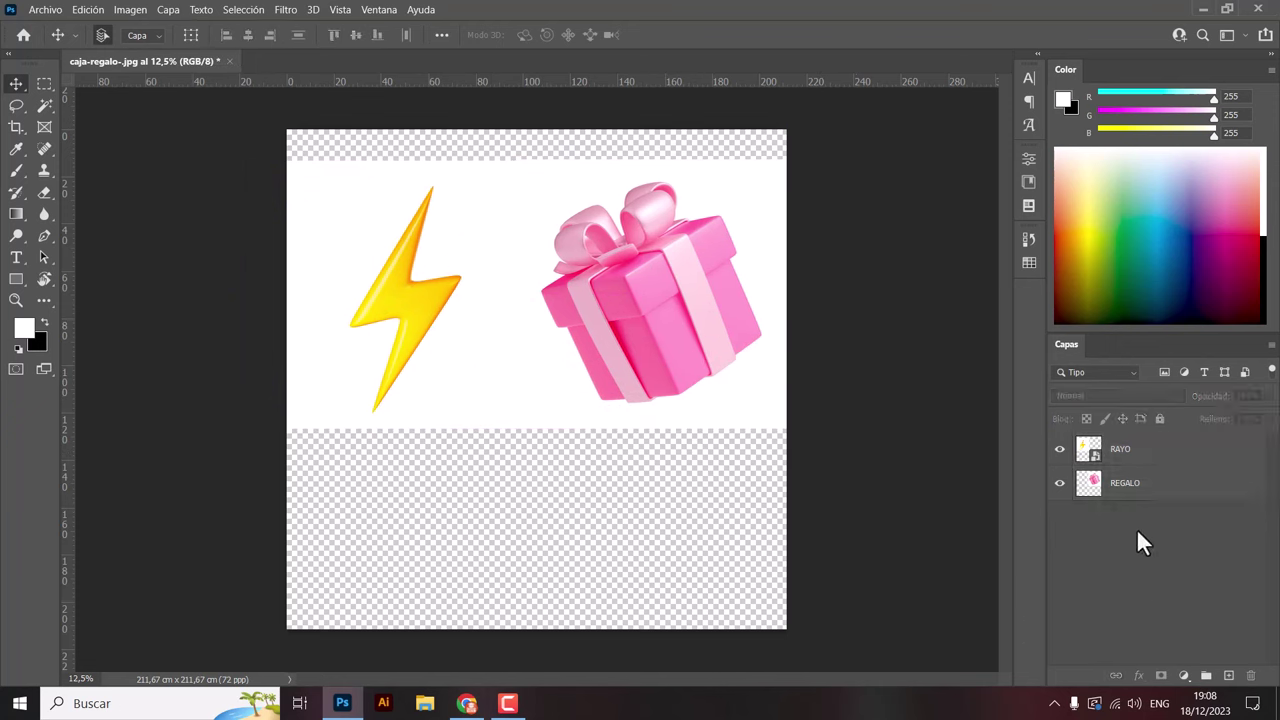
pyautogui.click(1133, 490)
pyautogui.click(1155, 462)
pyautogui.click(1150, 470)
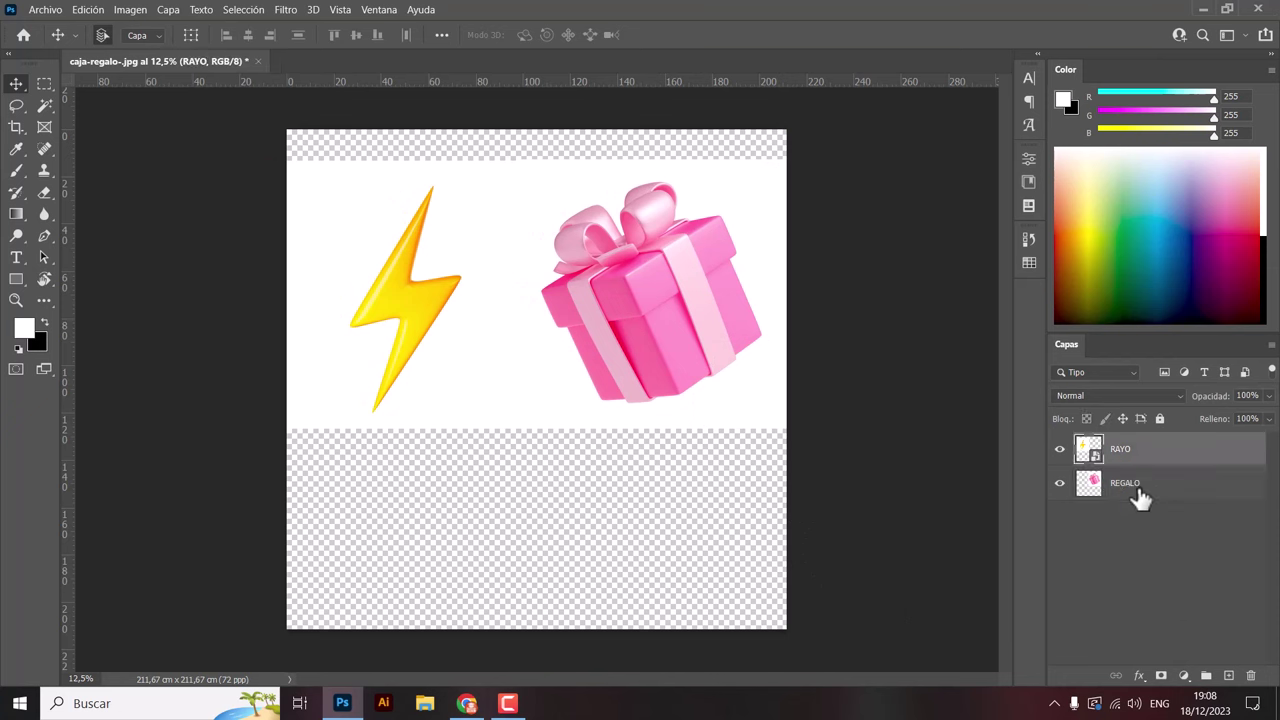
pyautogui.click(1145, 472)
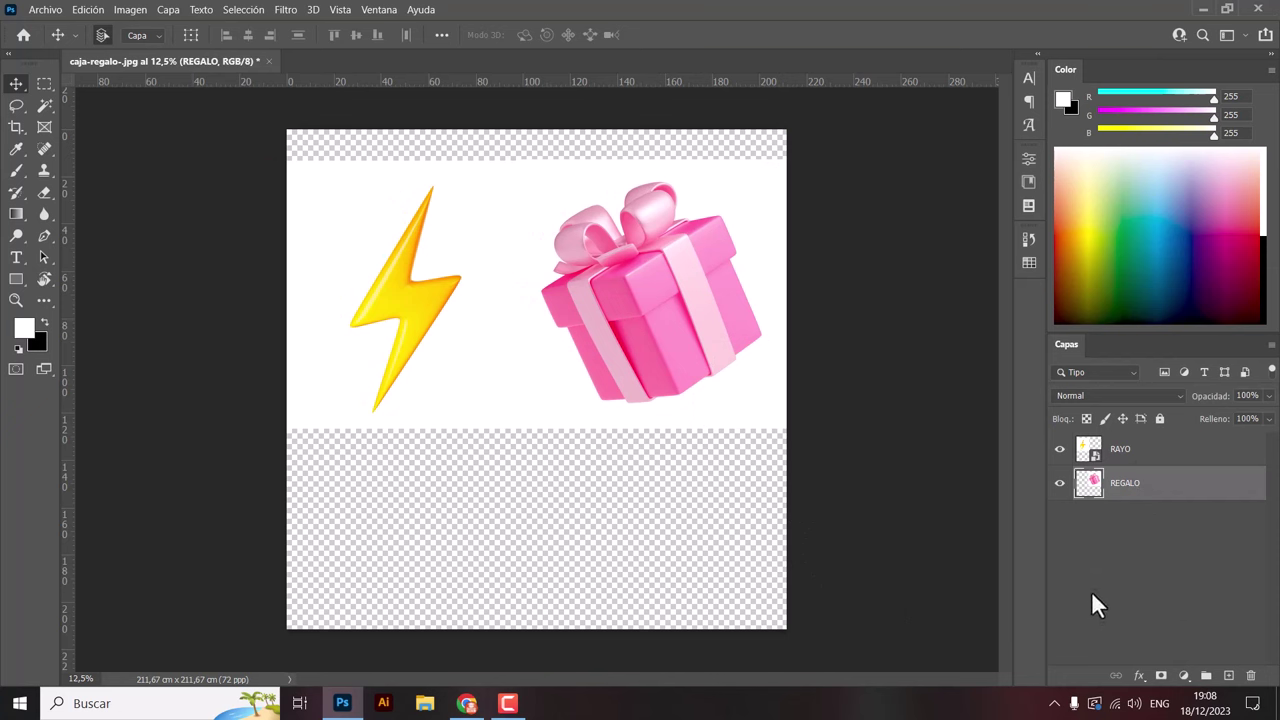
# Reselect both RAYO and REGALO layers in the Layers panel and apply Ctrl+E.
pyautogui.click(1134, 460)
pyautogui.click(1133, 553)
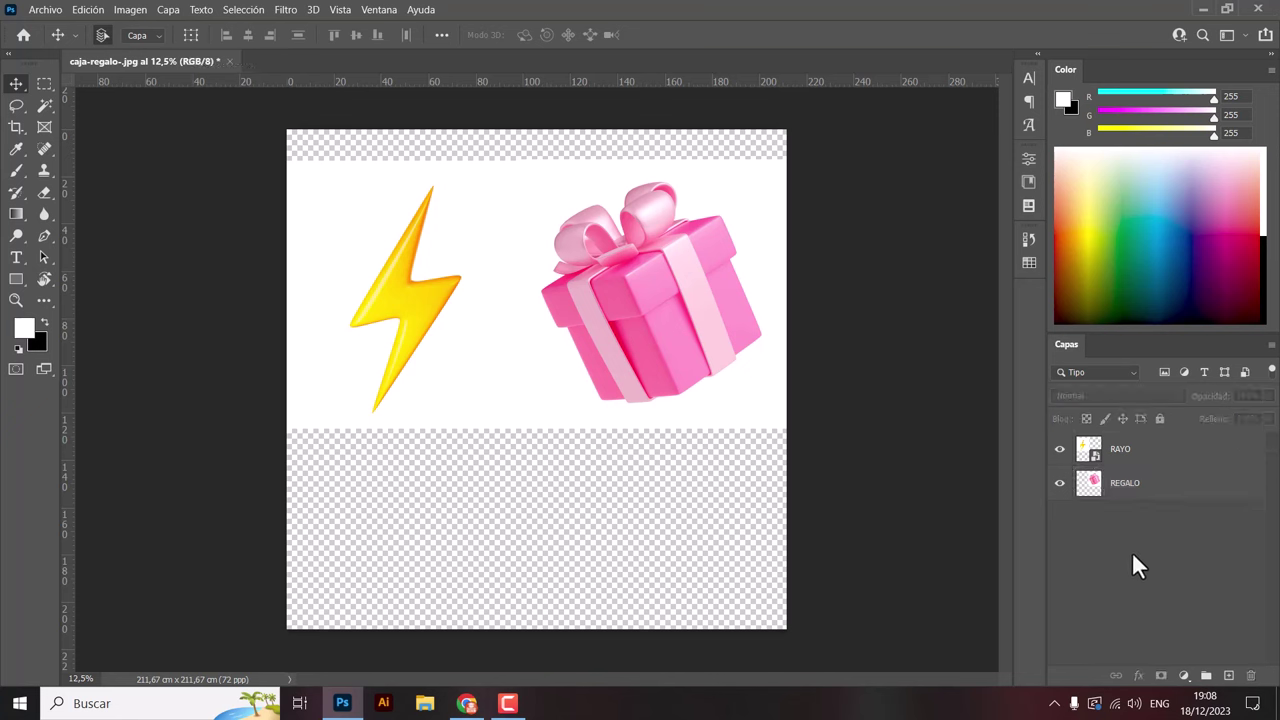
pyautogui.click(1134, 488)
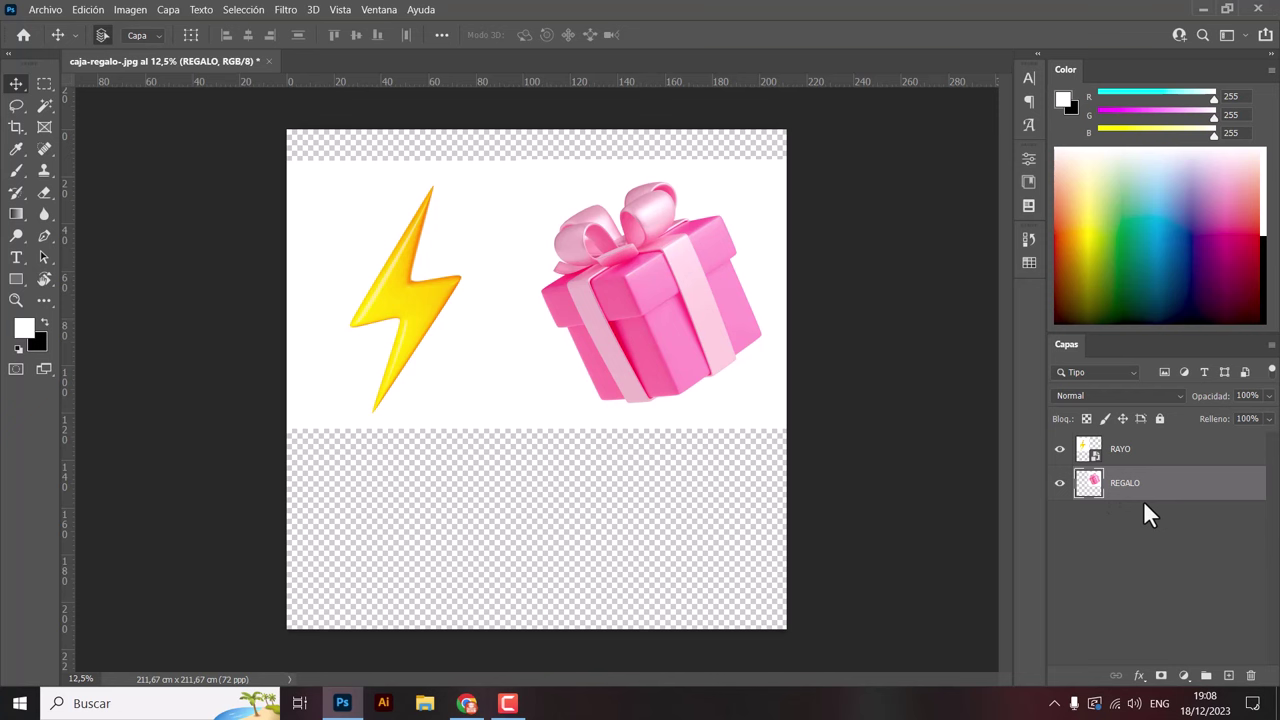
pyautogui.keyDown('shift'); pyautogui.click(1138, 455); pyautogui.keyUp('shift')
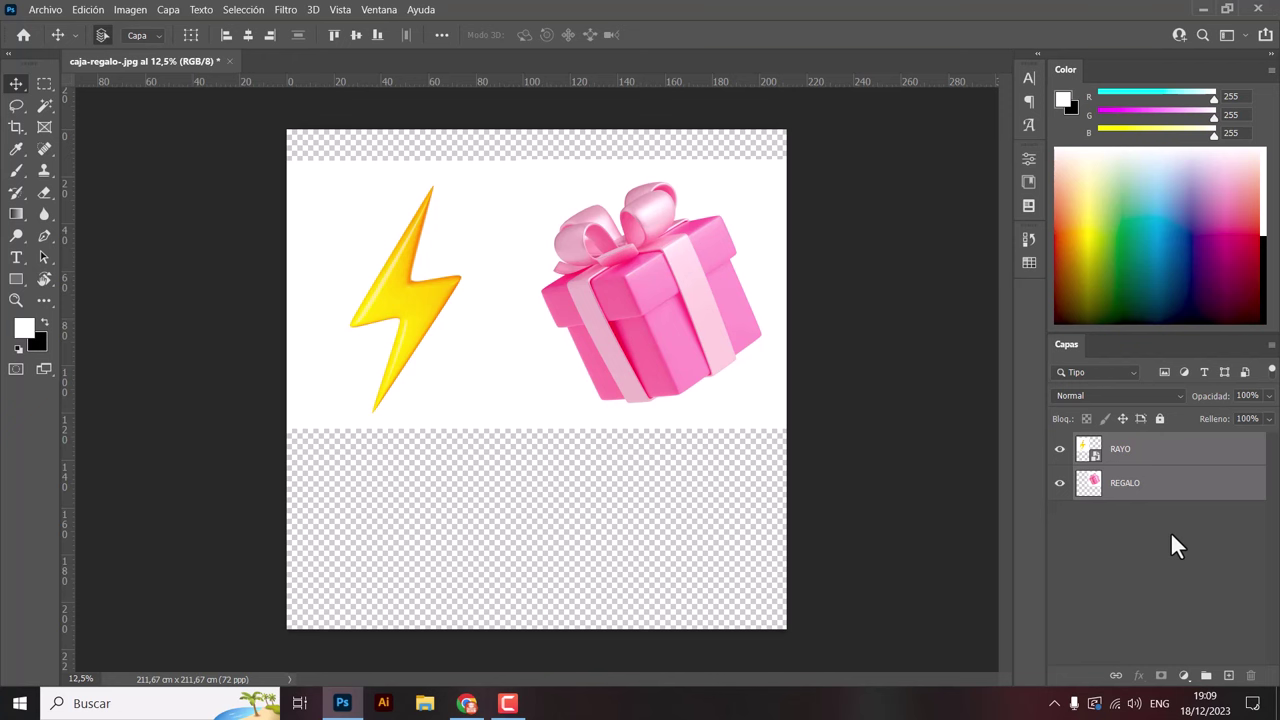
pyautogui.hotkey('ctrl', 'e')
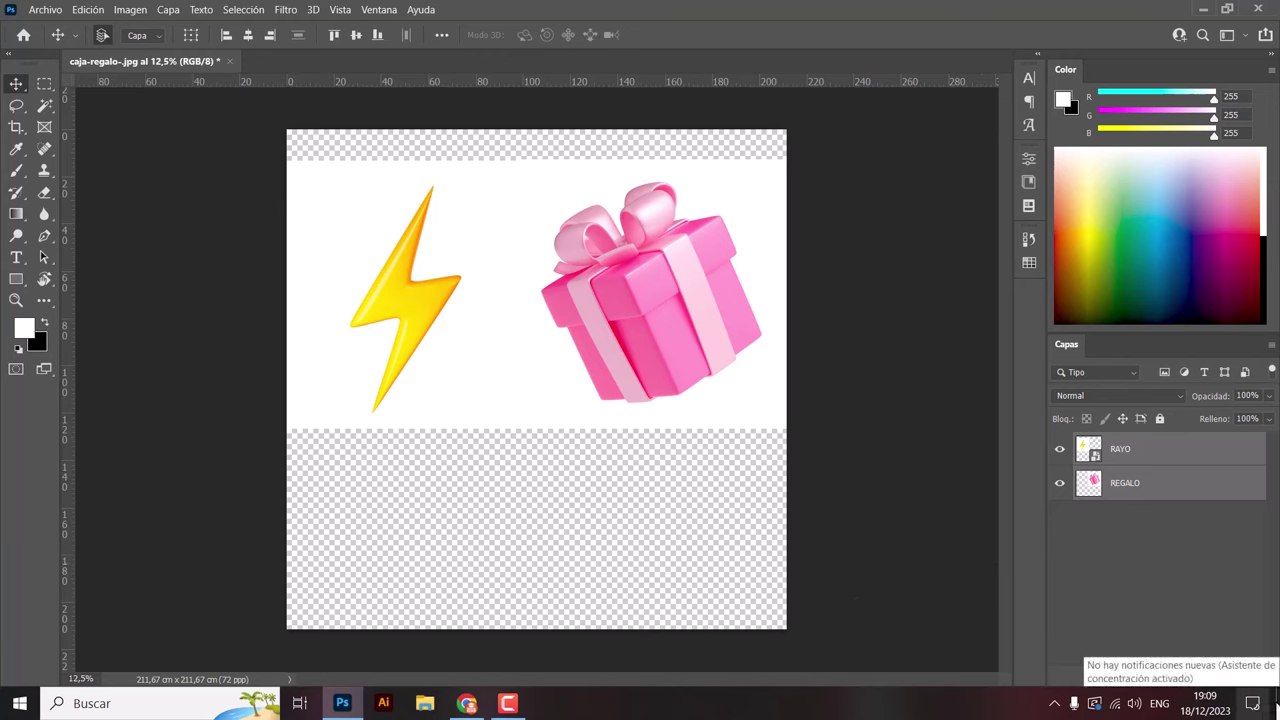
# Drag the neon 8 image into the document and enlarge it to about 341% lower-left.
pyautogui.press('super+d')
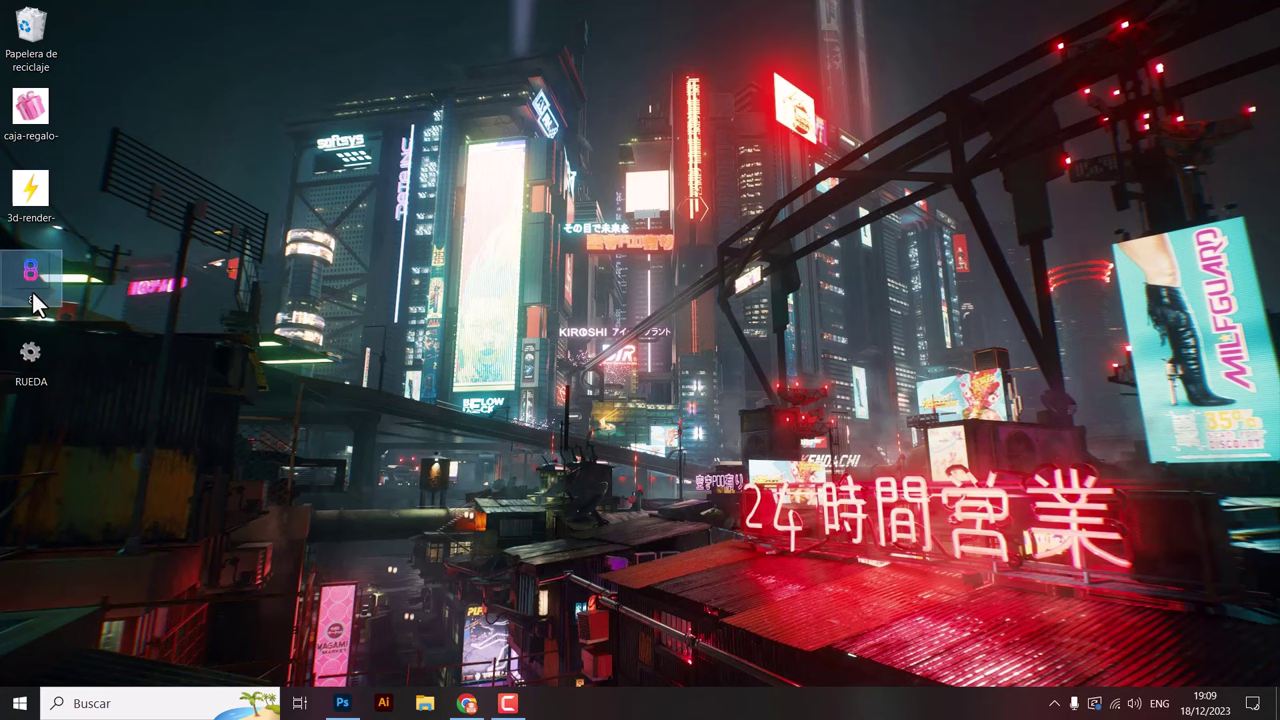
pyautogui.moveTo(30, 272)
pyautogui.mouseDown()
pyautogui.moveTo(362, 524)
pyautogui.moveTo(410, 505)
pyautogui.mouseUp()
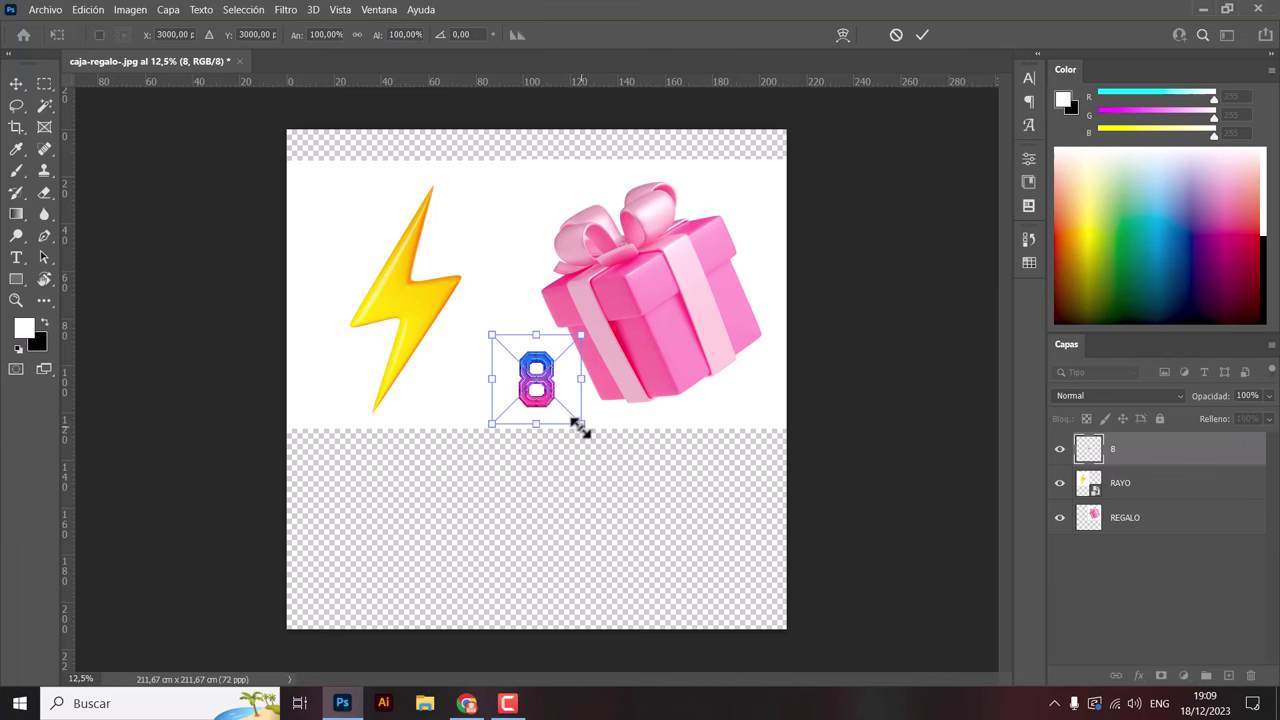
pyautogui.moveTo(580, 425)
pyautogui.mouseDown()
pyautogui.moveTo(700, 540)
pyautogui.moveTo(566, 475)
pyautogui.moveTo(540, 545)
pyautogui.mouseUp()
pyautogui.moveTo(646, 330); pyautogui.dragTo(640, 350)
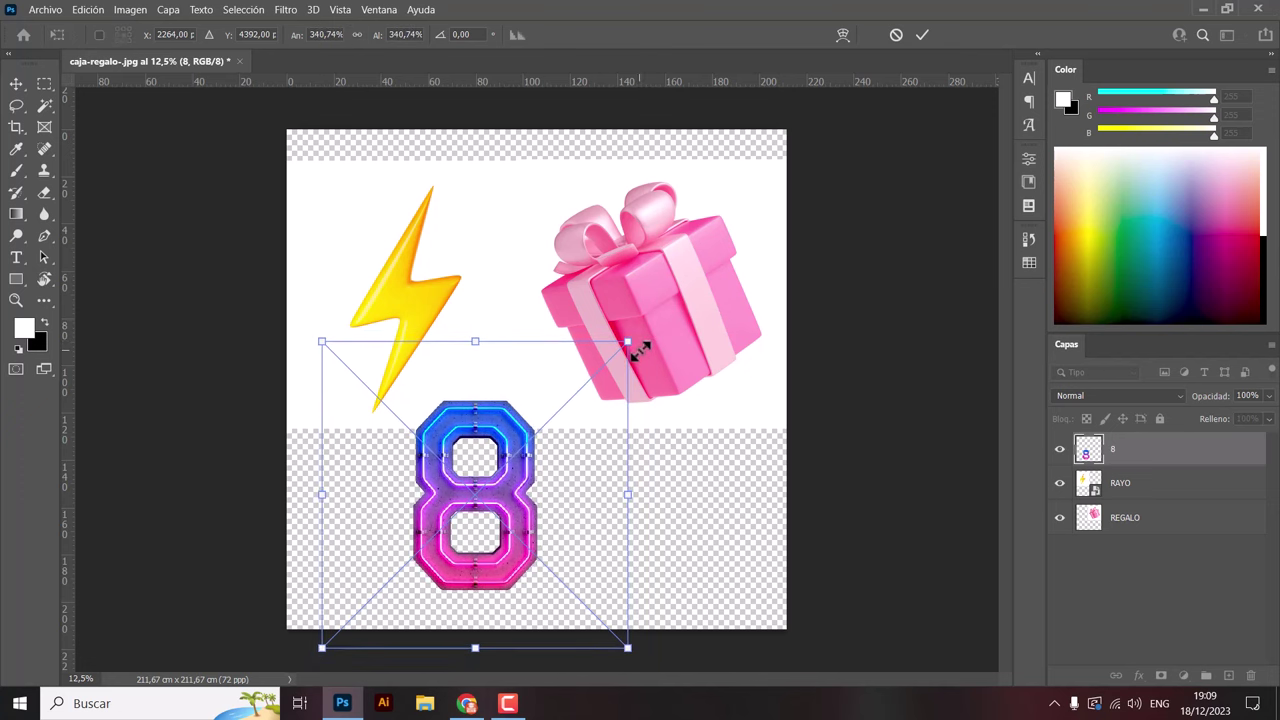
pyautogui.press('Return')
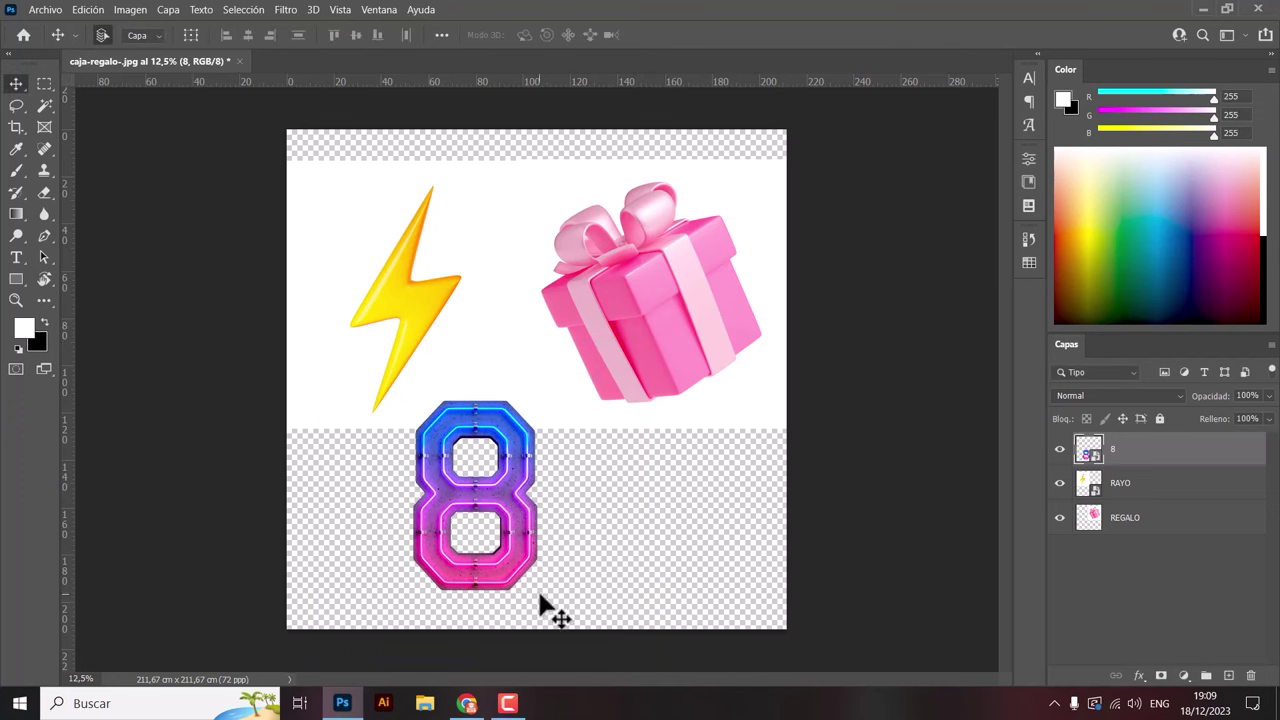
pyautogui.click(1277, 703)
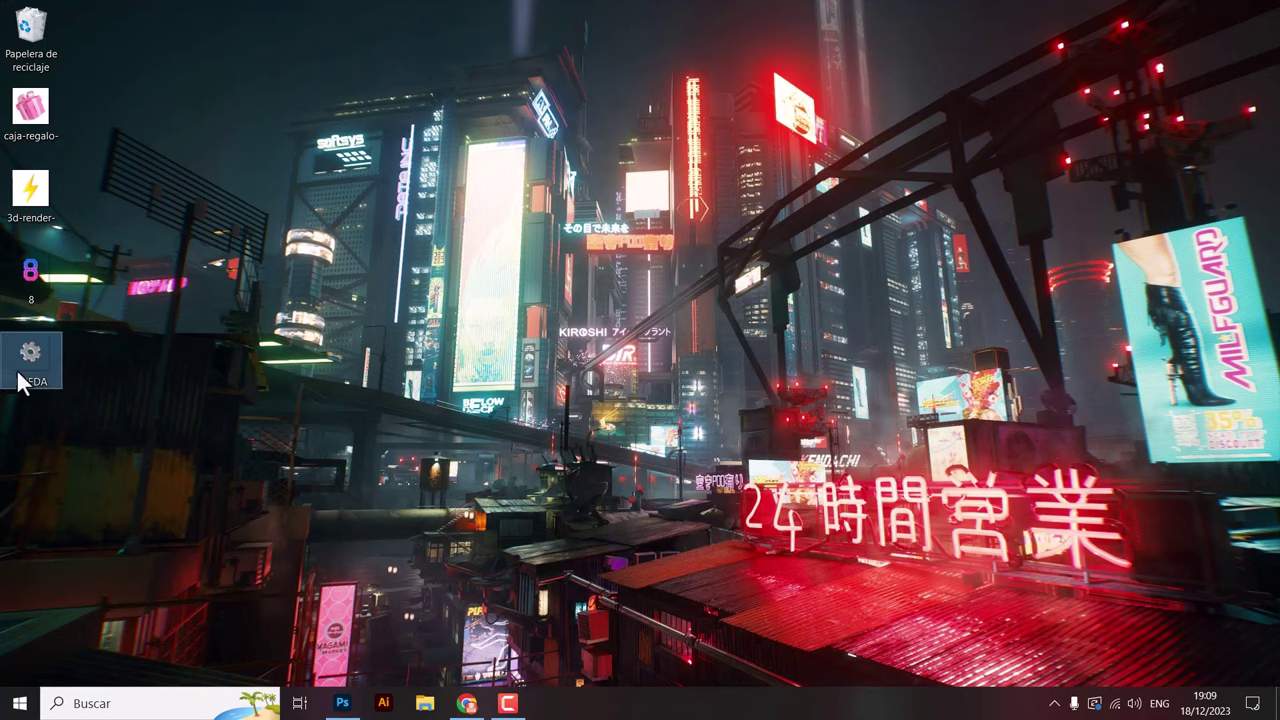
# Place the RUEDA gear enlarged in the lower-right quarter and hide the REGALO layer.
pyautogui.moveTo(29, 357)
pyautogui.mouseDown()
pyautogui.moveTo(340, 690)
pyautogui.moveTo(605, 452)
pyautogui.mouseUp()
pyautogui.moveTo(632, 495); pyautogui.dragTo(640, 470)
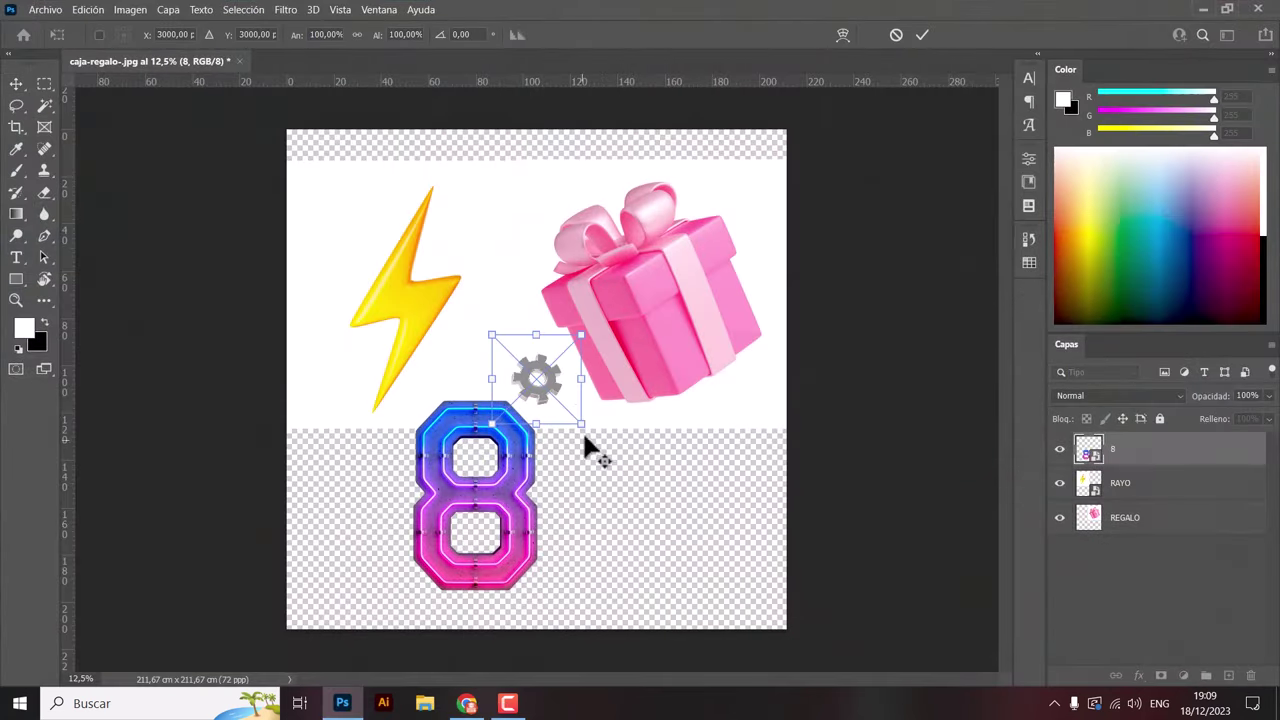
pyautogui.moveTo(582, 430); pyautogui.dragTo(632, 482)
pyautogui.moveTo(530, 376); pyautogui.dragTo(636, 489)
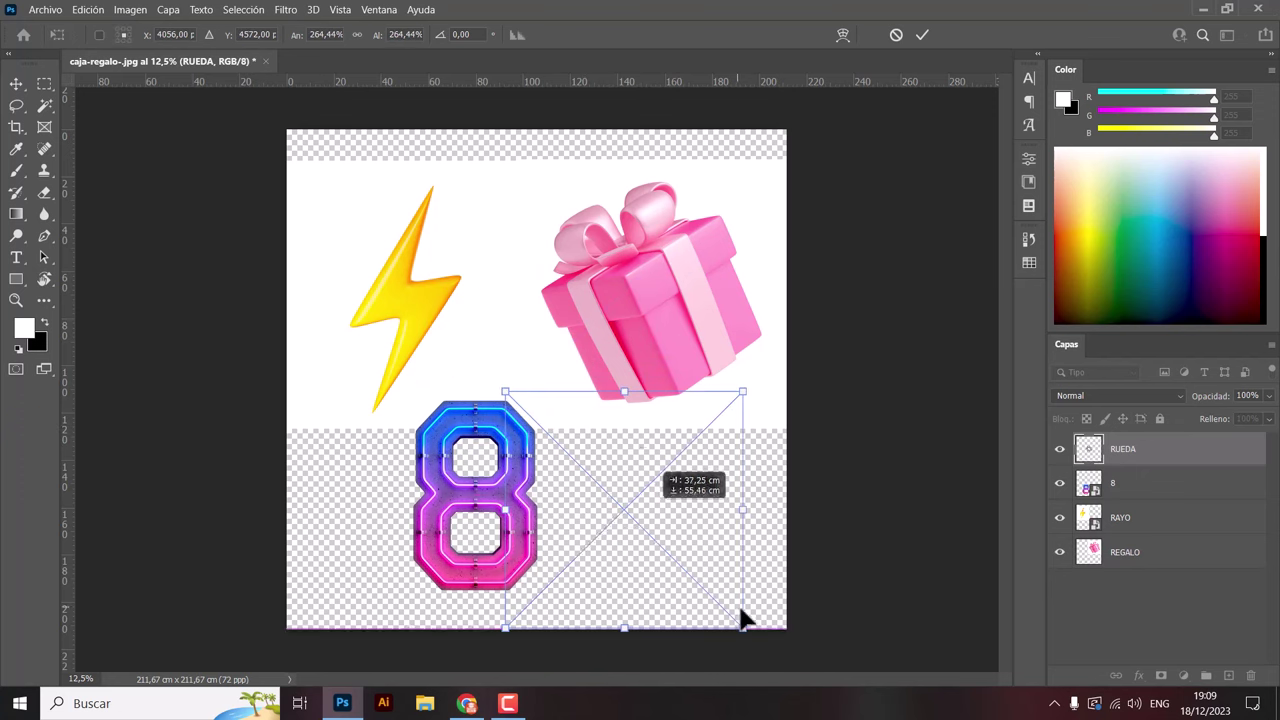
pyautogui.moveTo(768, 612); pyautogui.dragTo(740, 635)
pyautogui.moveTo(670, 572); pyautogui.dragTo(706, 548)
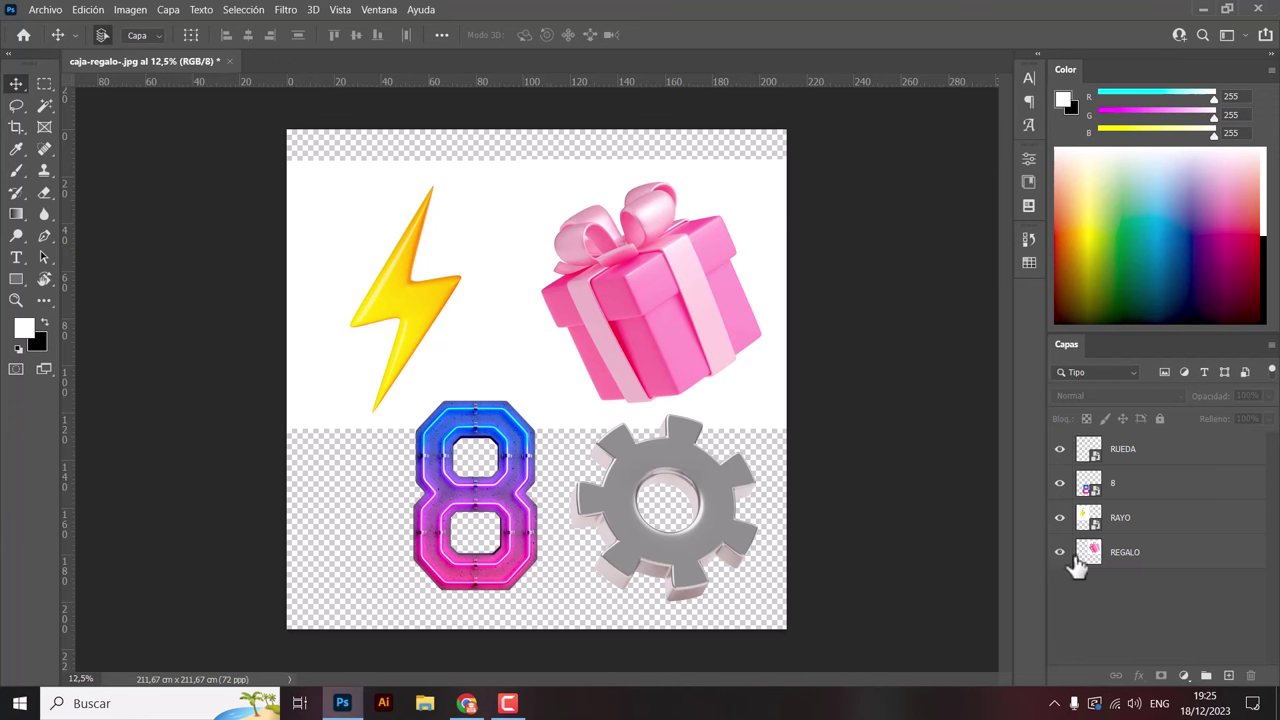
pyautogui.click(1061, 553)
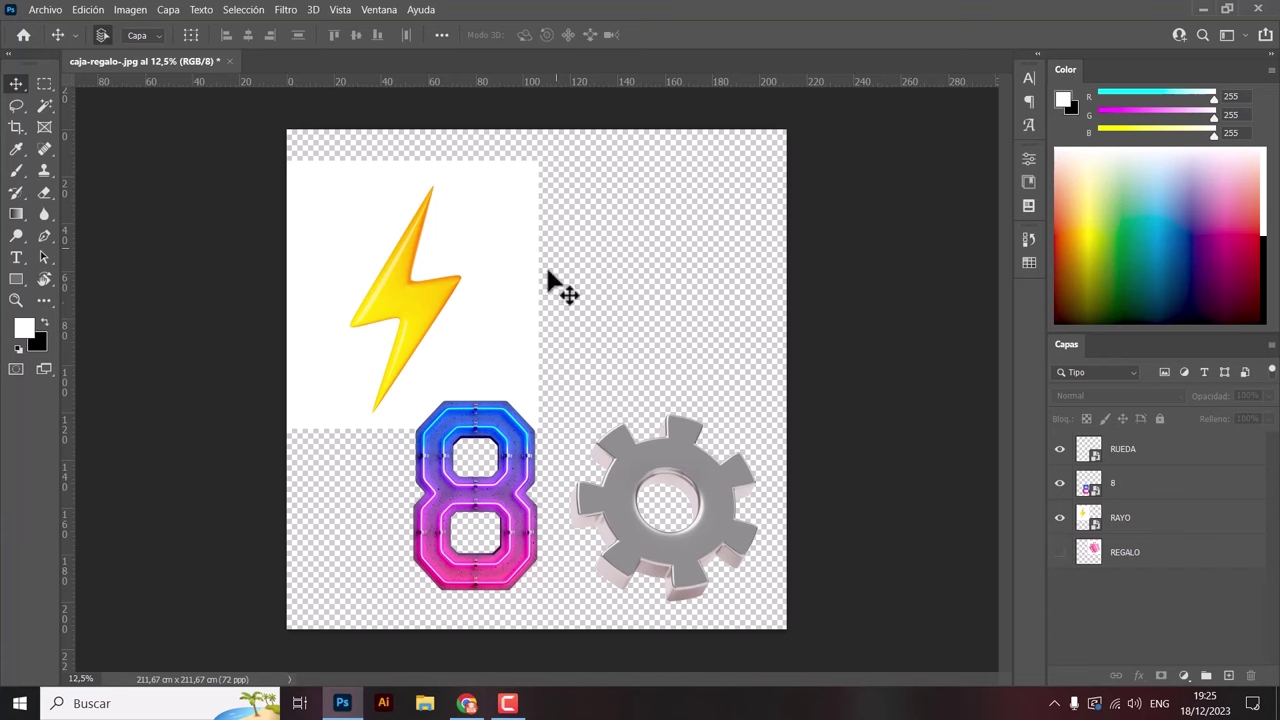
# Show the REGALO gift again and toggle the 8 layer's visibility off and on.
pyautogui.click(1061, 553)
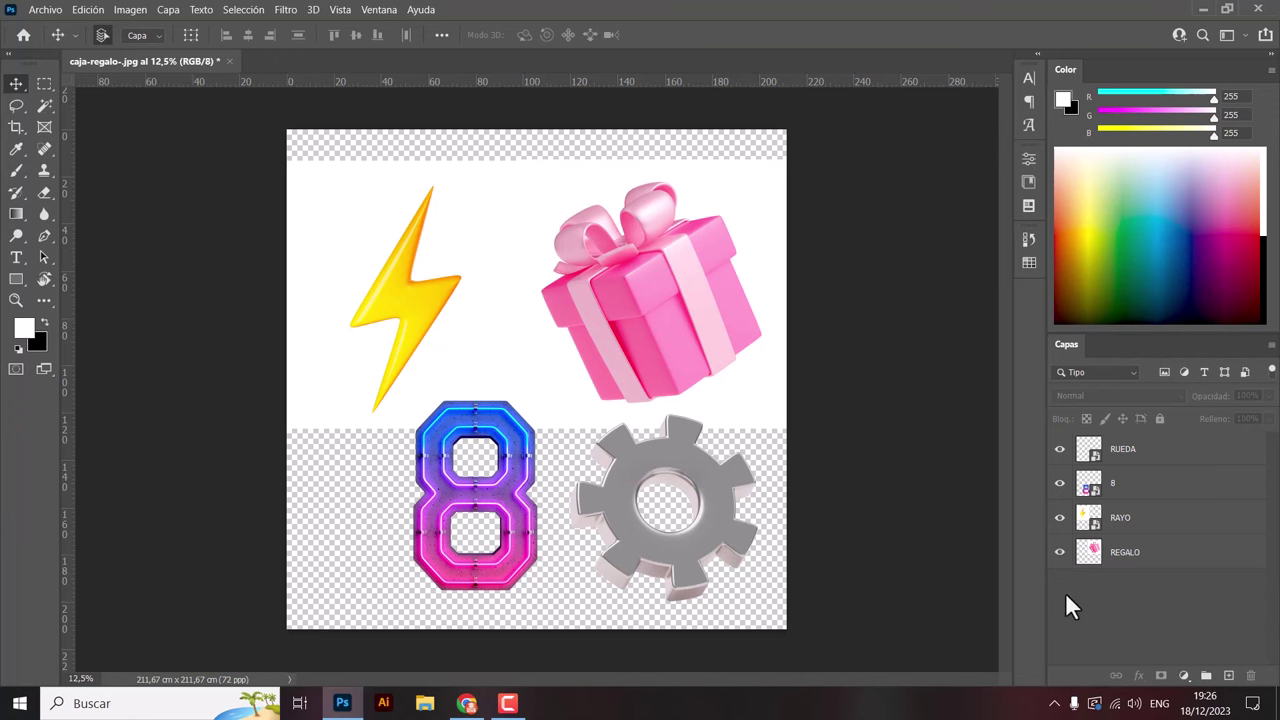
pyautogui.click(1095, 487)
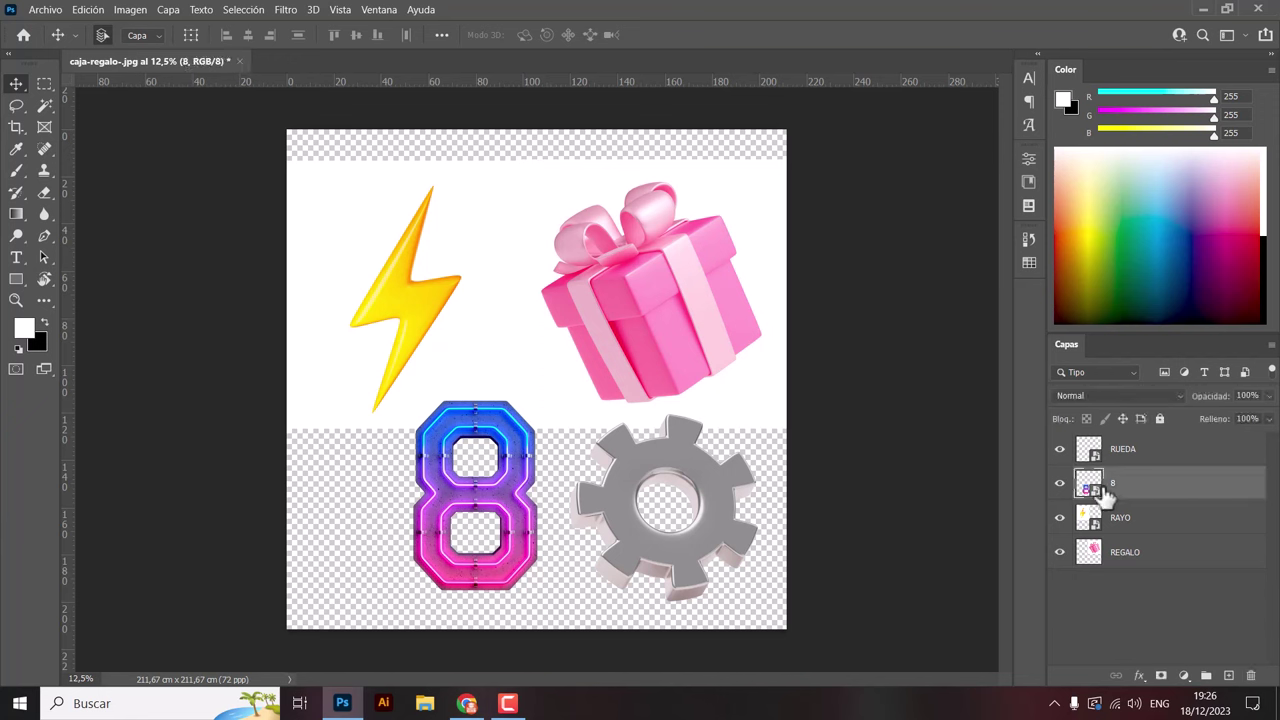
pyautogui.click(1060, 483)
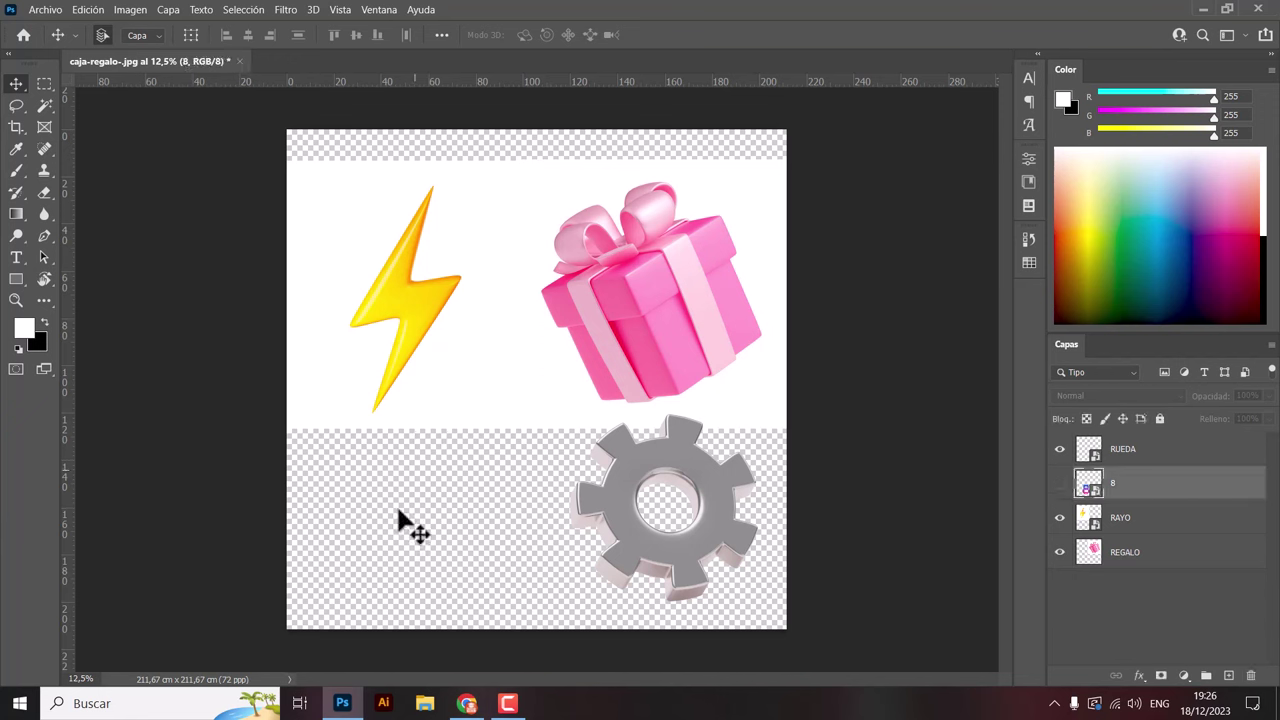
pyautogui.click(1060, 483)
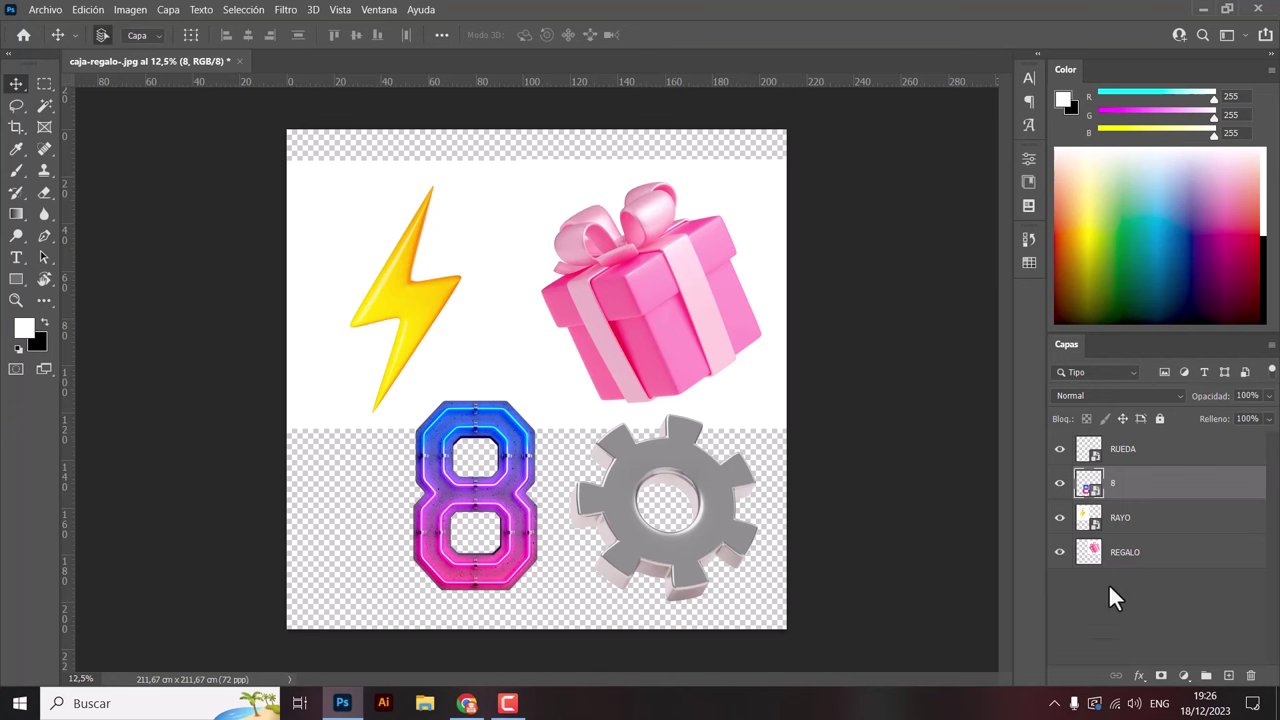
# Select the 8 and RUEDA layers together in the Layers panel.
pyautogui.click(1125, 455)
pyautogui.click(1135, 485)
pyautogui.click(1140, 455)
pyautogui.click(1134, 490)
pyautogui.keyDown('shift'); pyautogui.click(1140, 455); pyautogui.keyUp('shift')
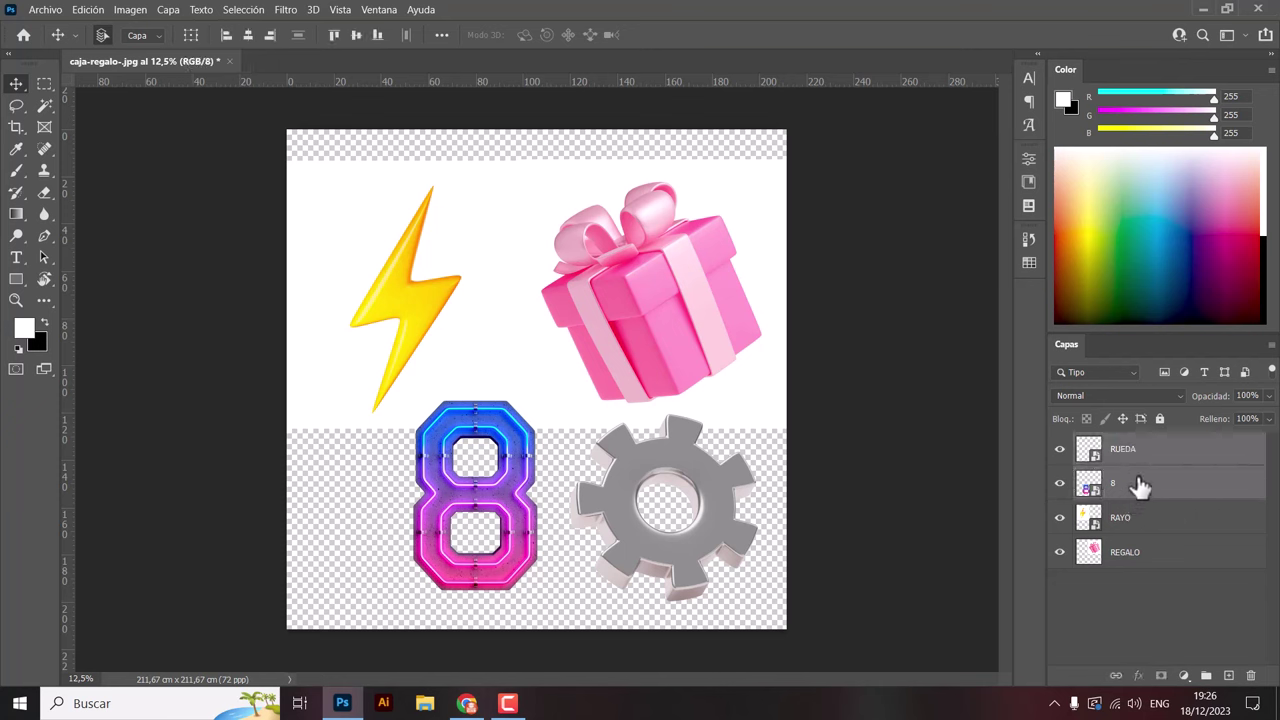
# Link the 8 and RUEDA layers and move them up-left together.
pyautogui.rightClick(1146, 468)
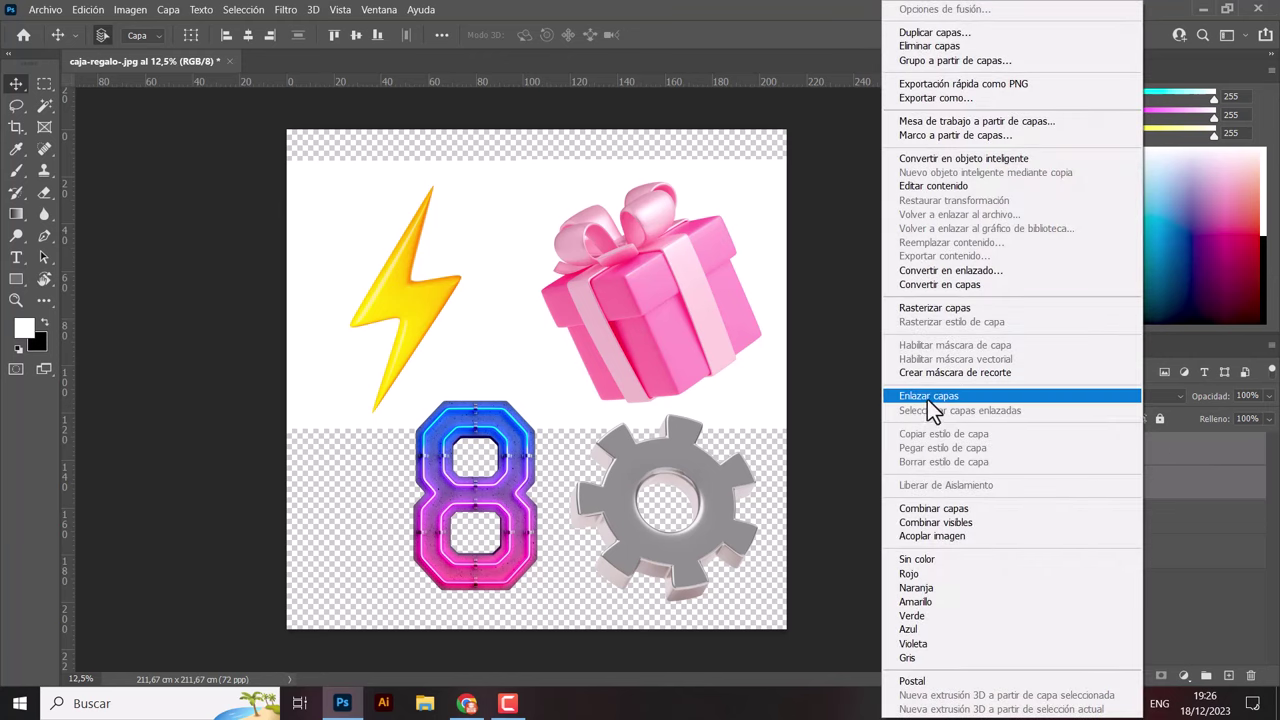
pyautogui.click(928, 397)
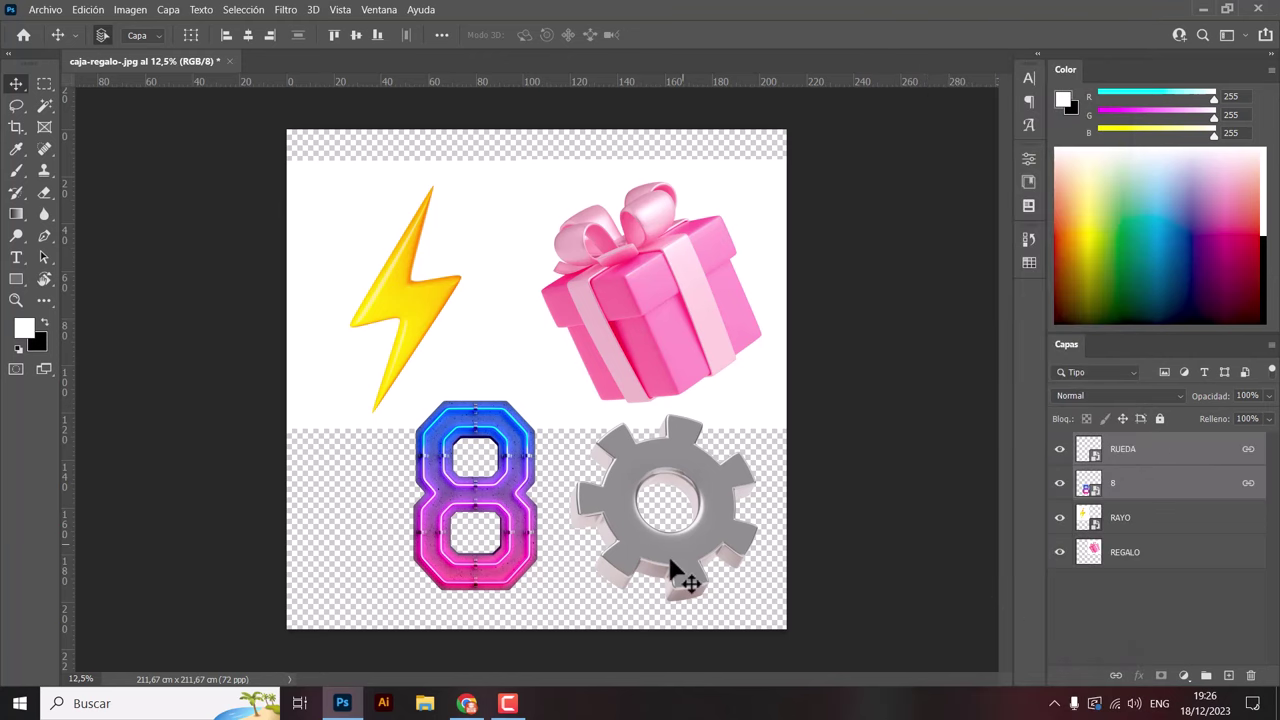
pyautogui.moveTo(630, 560)
pyautogui.mouseDown()
pyautogui.moveTo(602, 508)
pyautogui.moveTo(595, 517)
pyautogui.mouseUp()
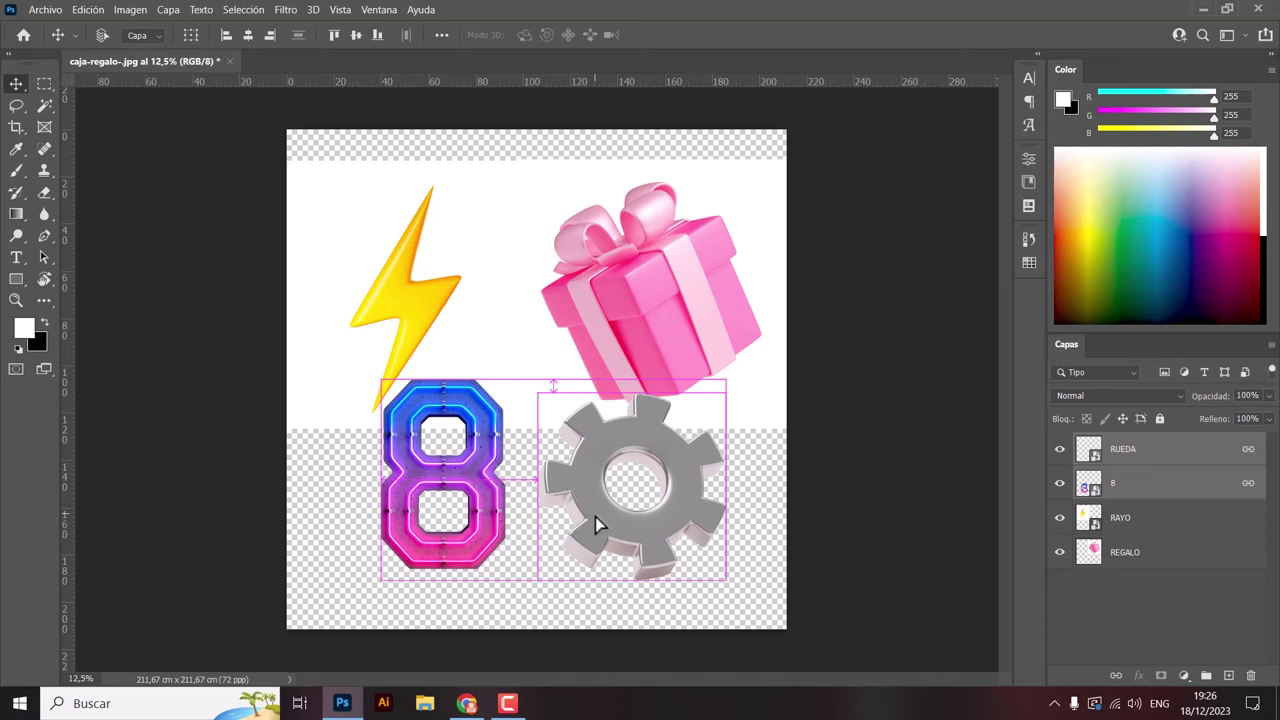
# Scale the linked 8 and gear to about 90% and nudge them down-right.
pyautogui.hotkey('ctrl', 't')
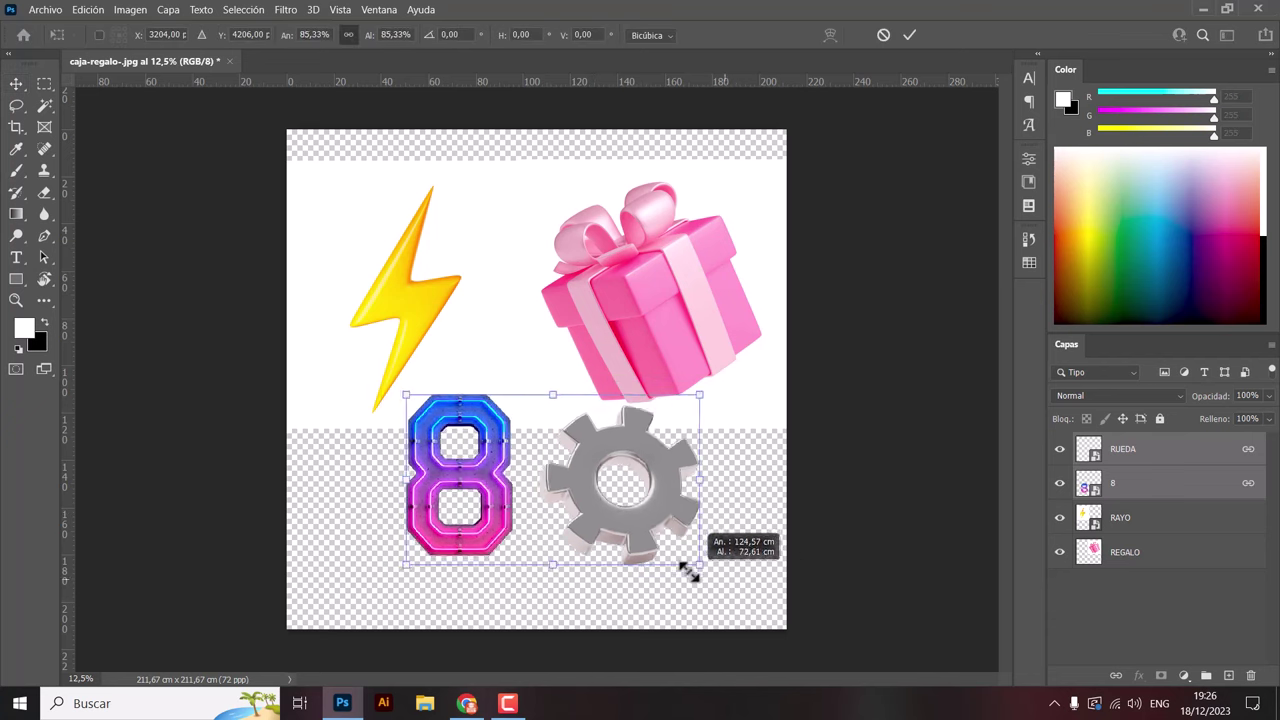
pyautogui.moveTo(722, 582); pyautogui.dragTo(708, 572)
pyautogui.moveTo(625, 565); pyautogui.dragTo(627, 578)
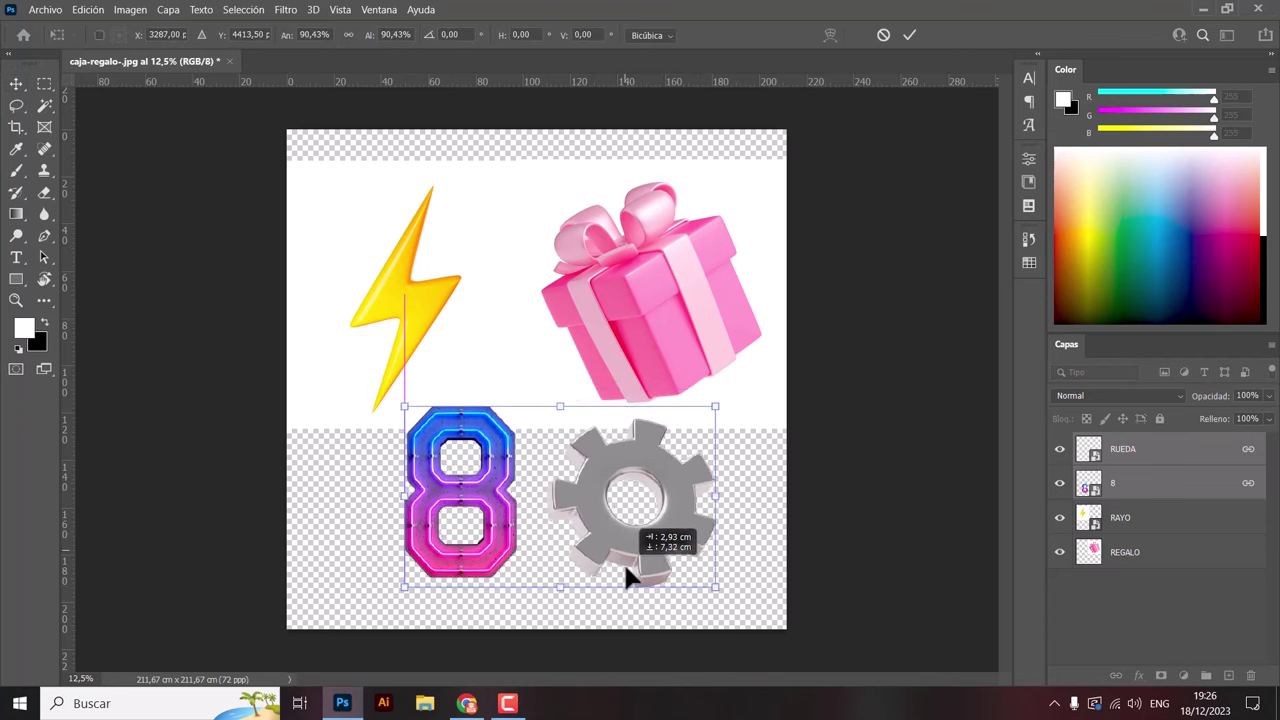
pyautogui.press('Return')
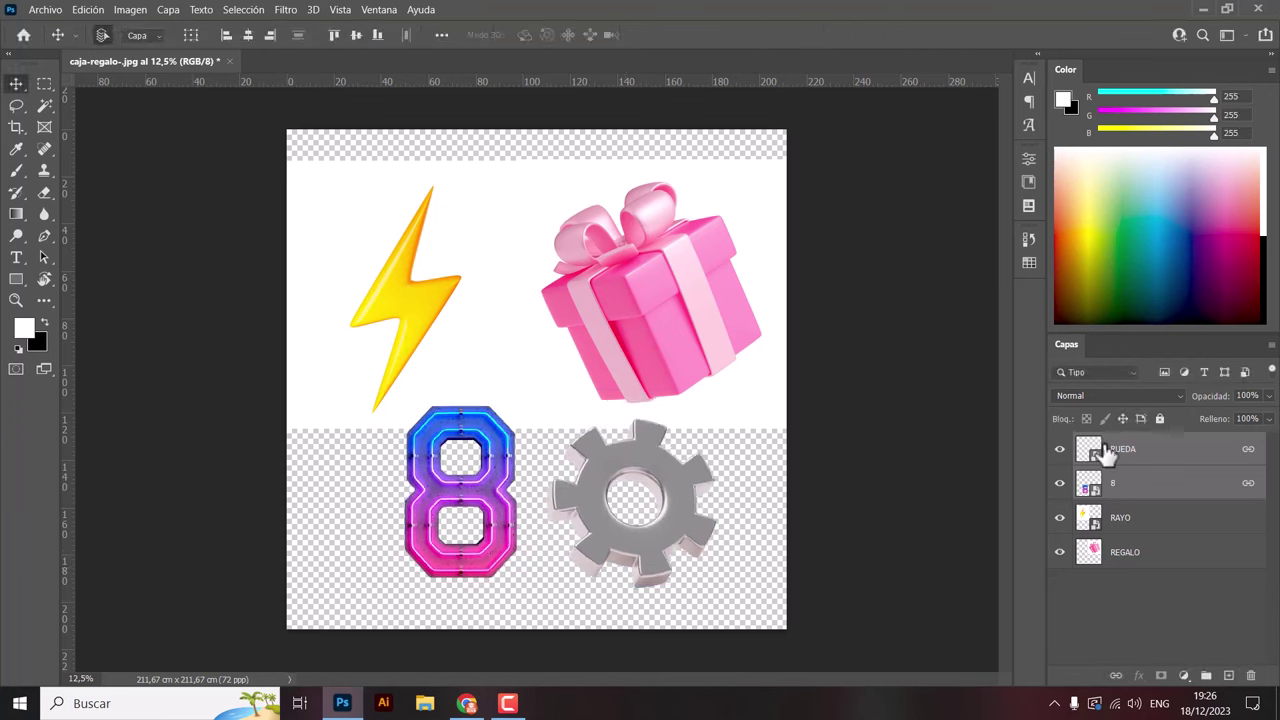
# Unlink the RUEDA and 8 layers with Desvincular capas, then select RUEDA.
pyautogui.rightClick(1203, 495)
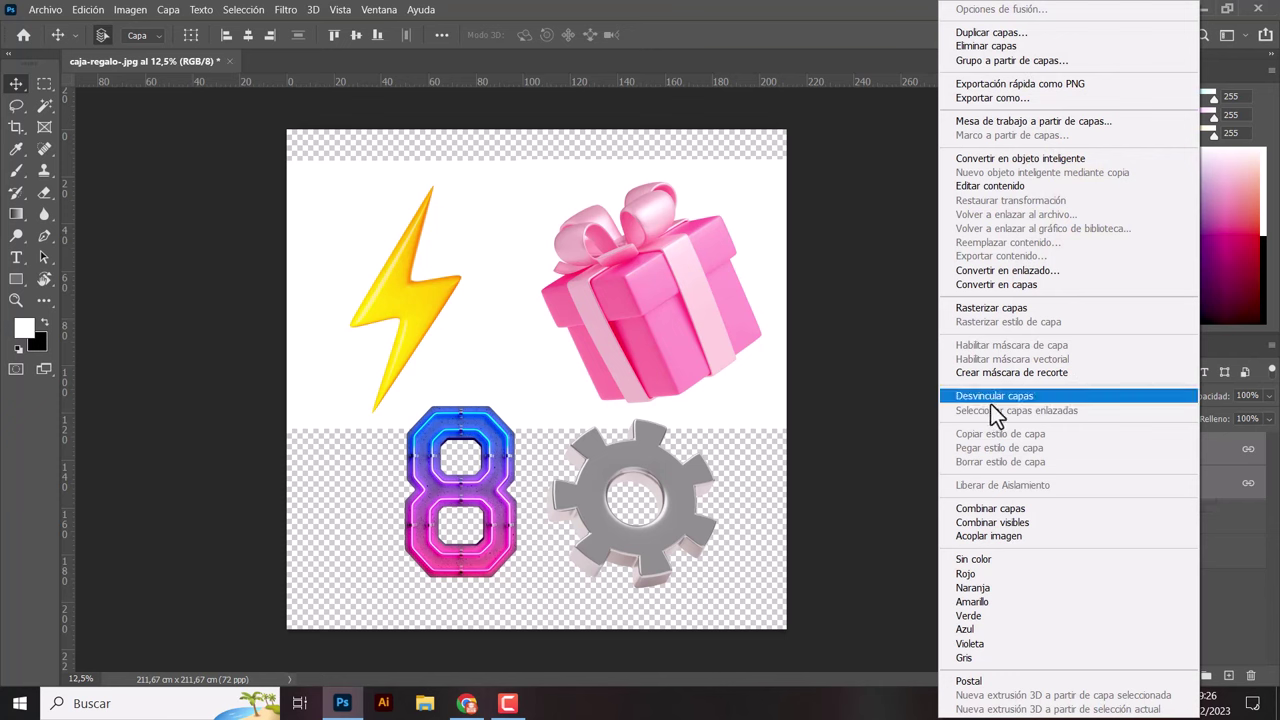
pyautogui.click(1025, 397)
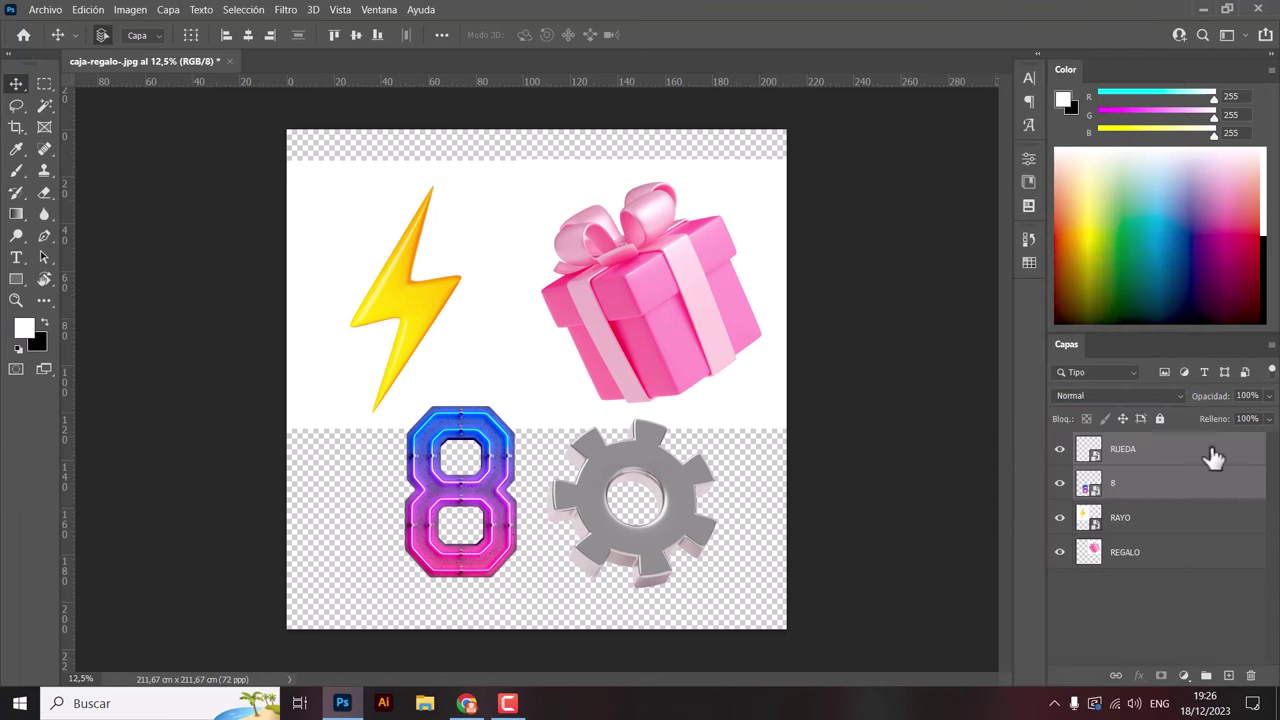
pyautogui.click(1147, 452)
pyautogui.click(1146, 488)
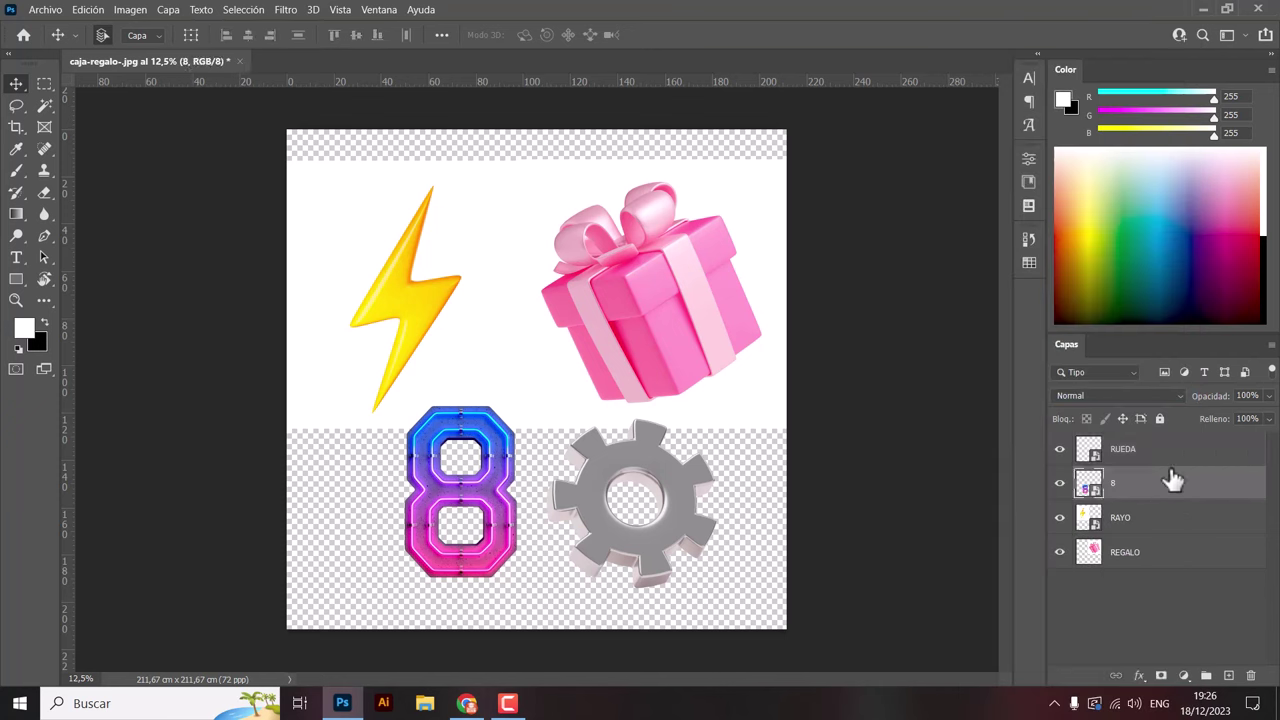
pyautogui.click(1170, 455)
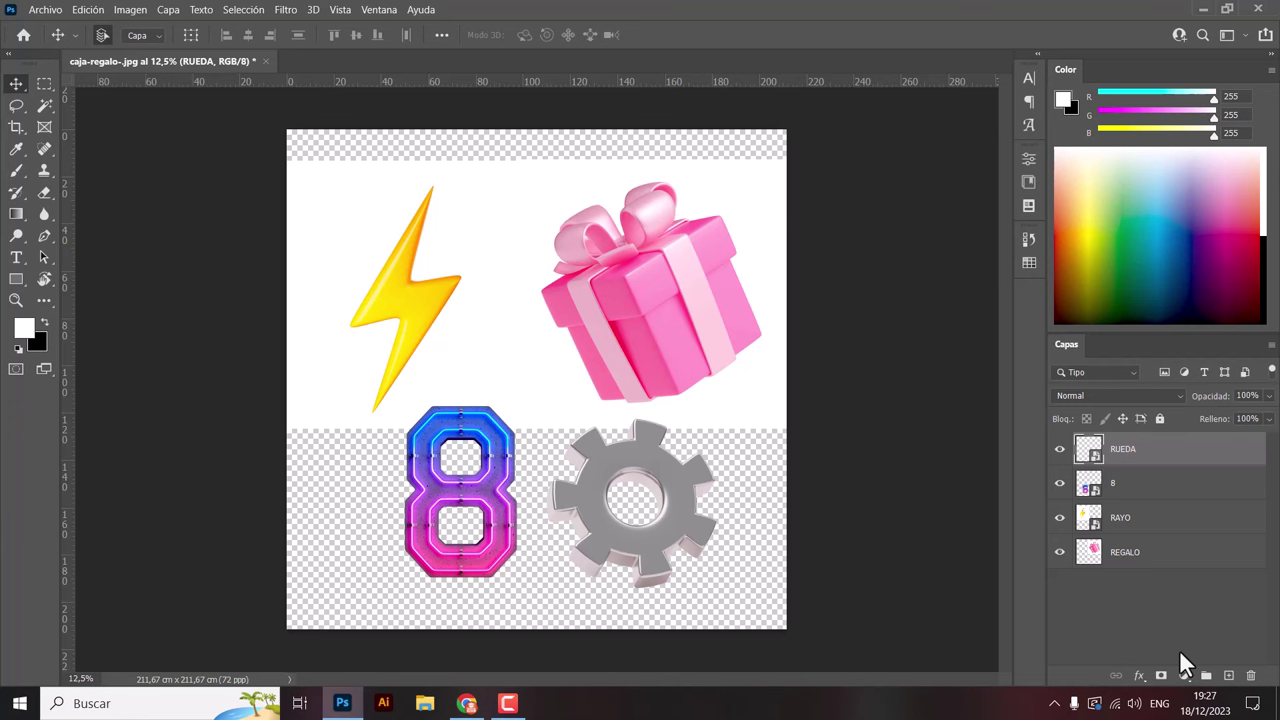
# Create an empty layer group, Grupo 1, and move the RAYO layer into it.
pyautogui.click(1116, 608)
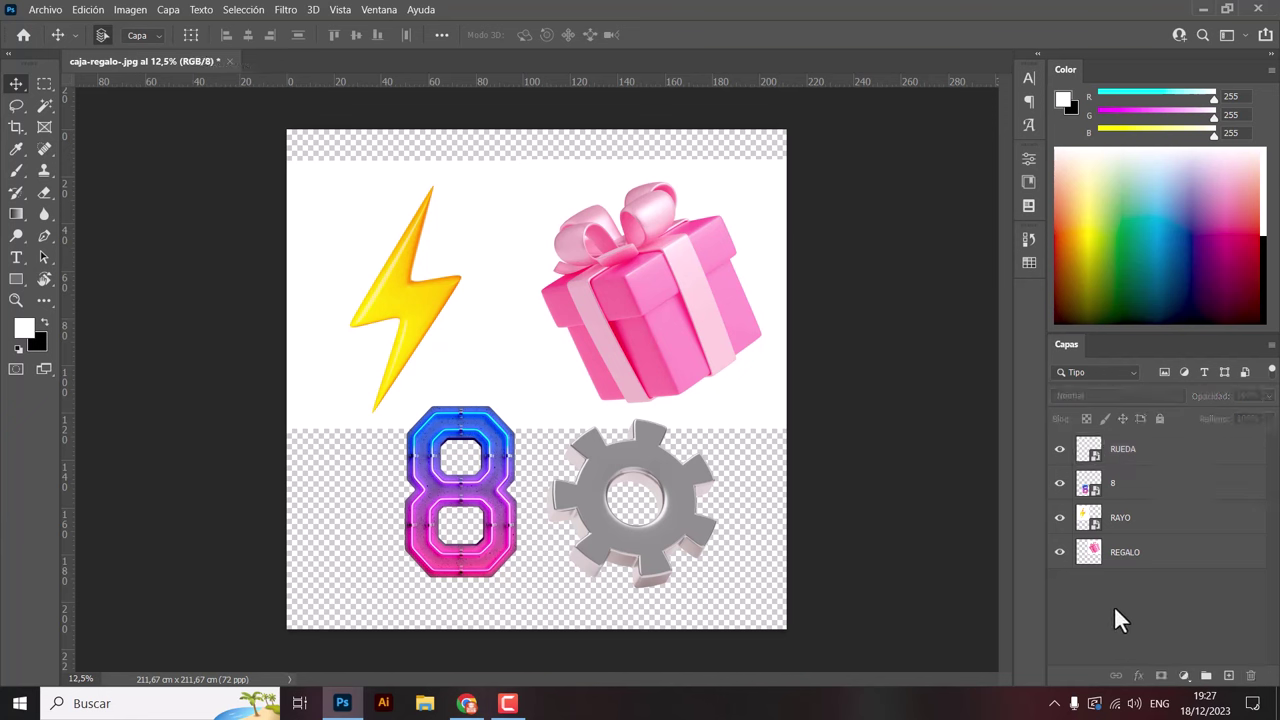
pyautogui.click(1205, 677)
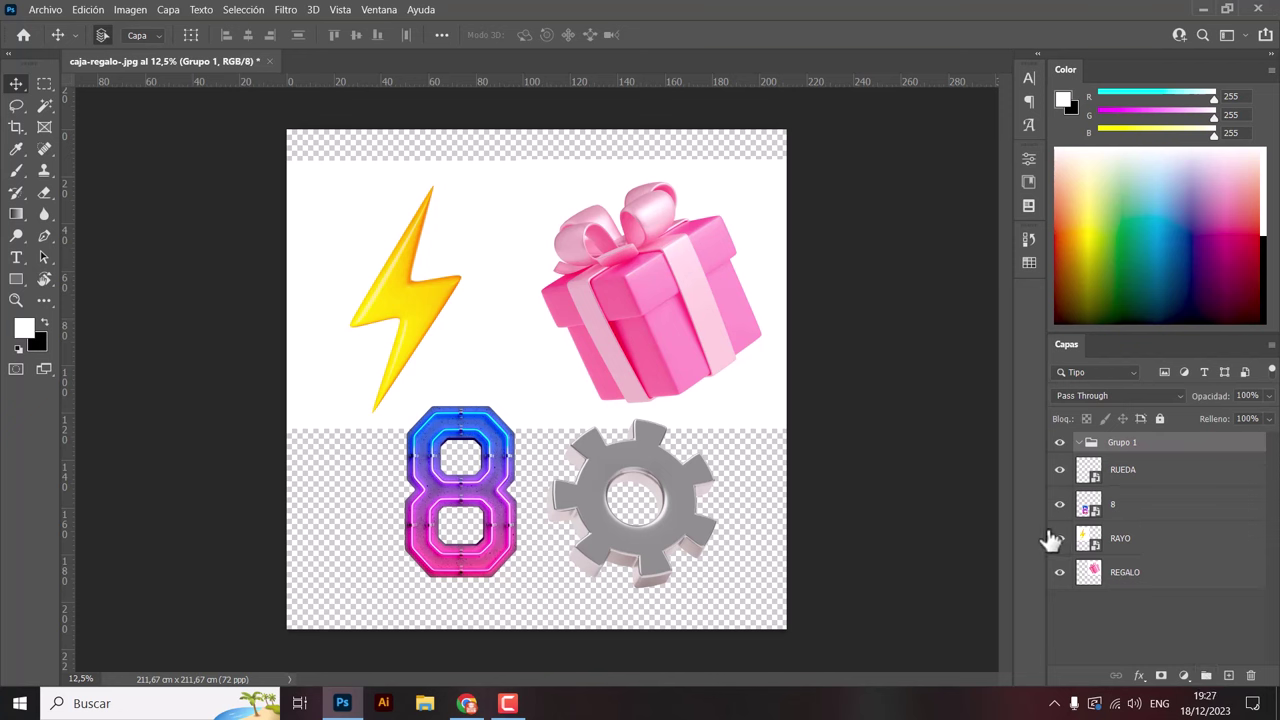
pyautogui.click(1112, 547)
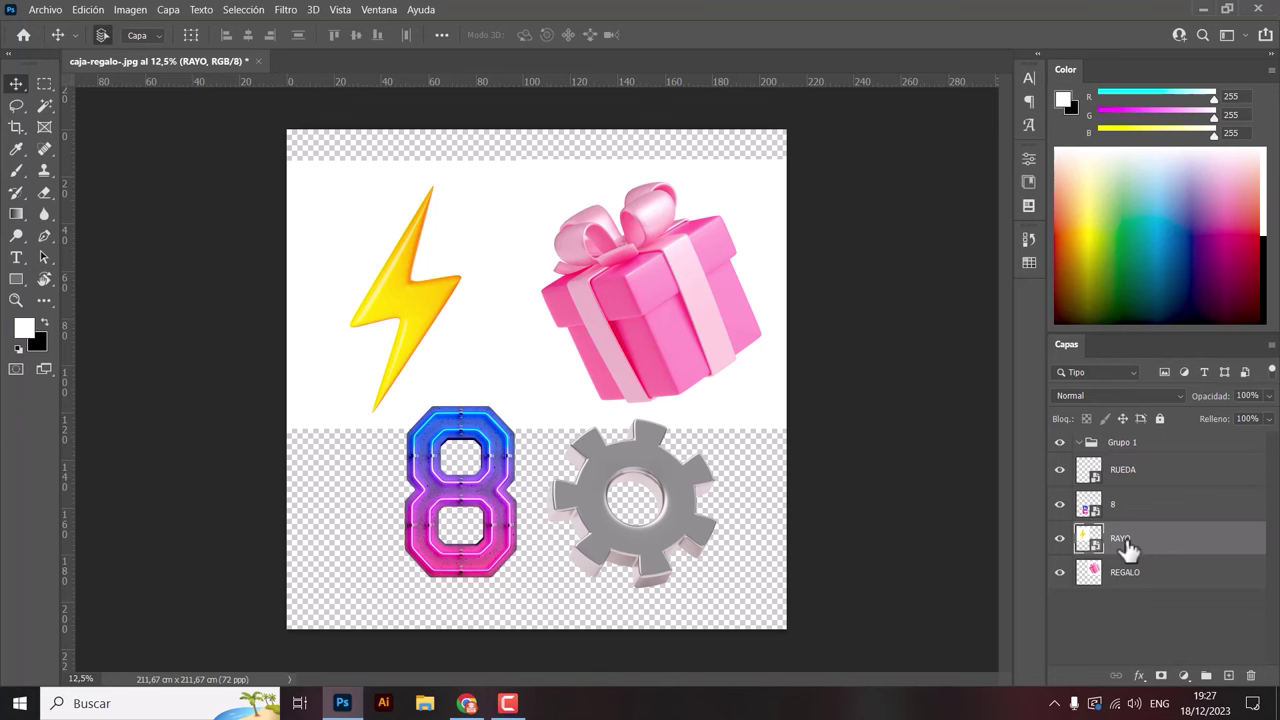
pyautogui.moveTo(1127, 545); pyautogui.dragTo(1128, 443)
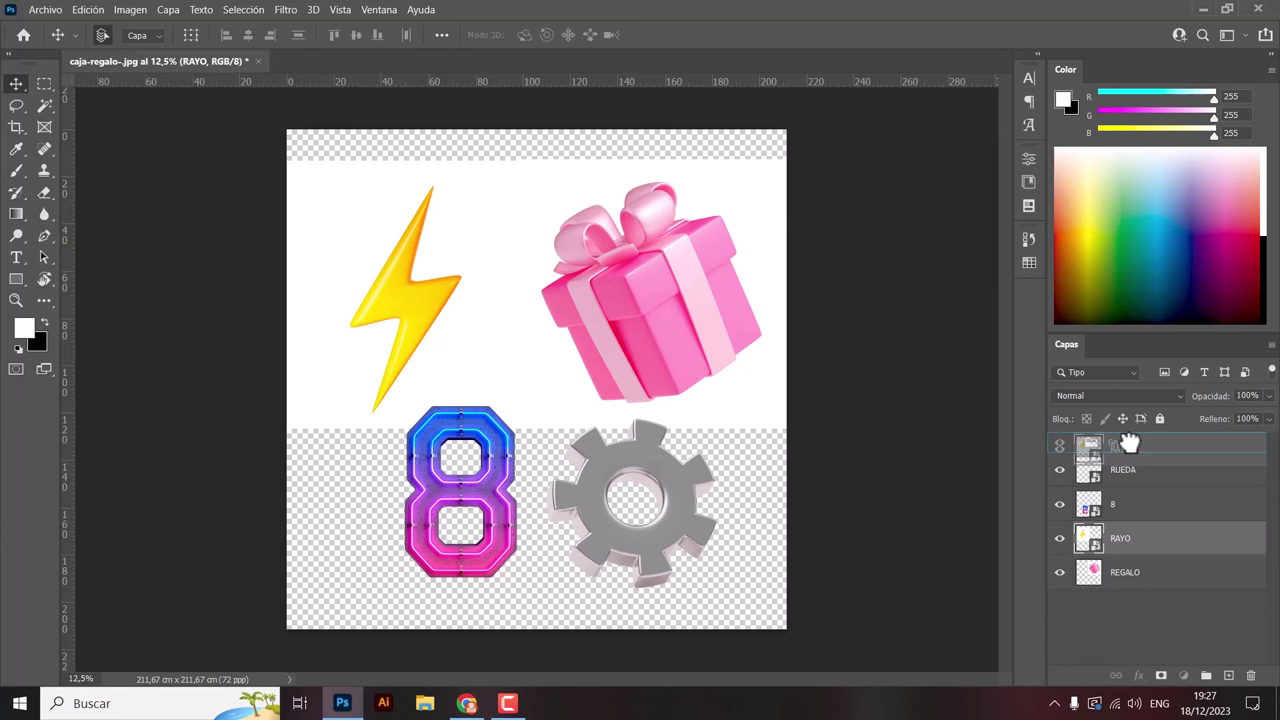
pyautogui.moveTo(1128, 443); pyautogui.dragTo(1129, 444)
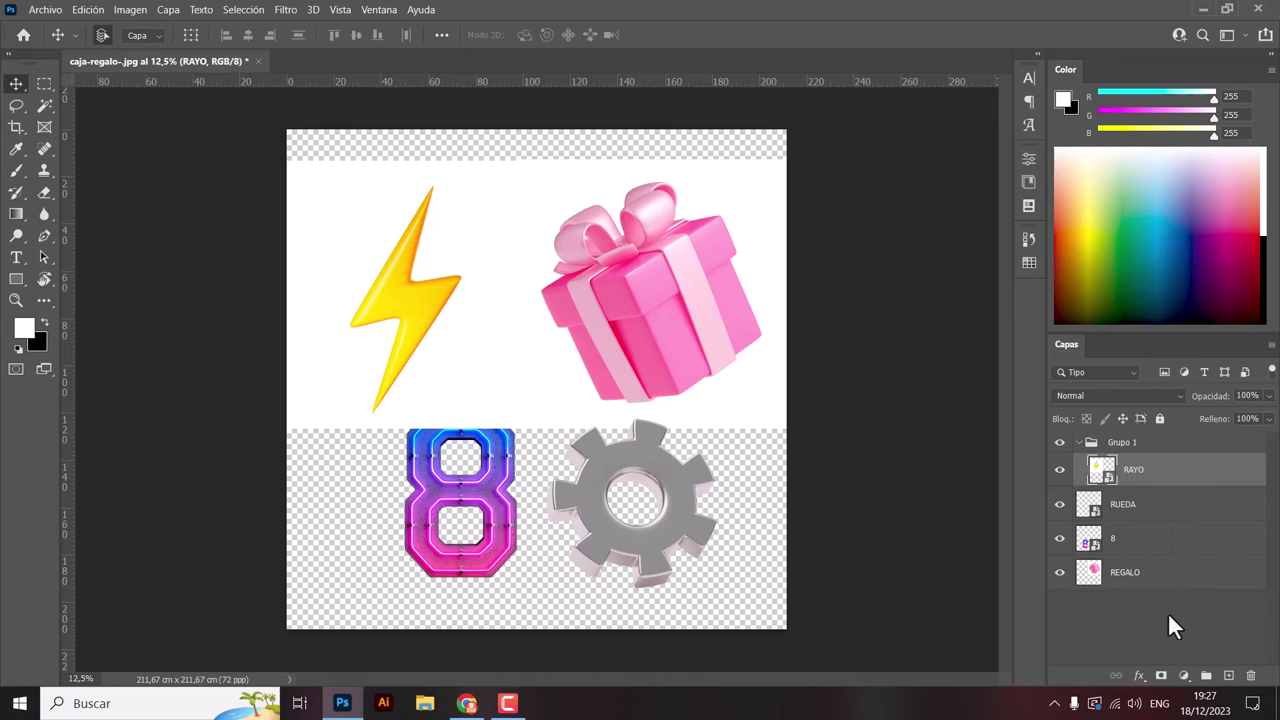
pyautogui.click(1082, 444)
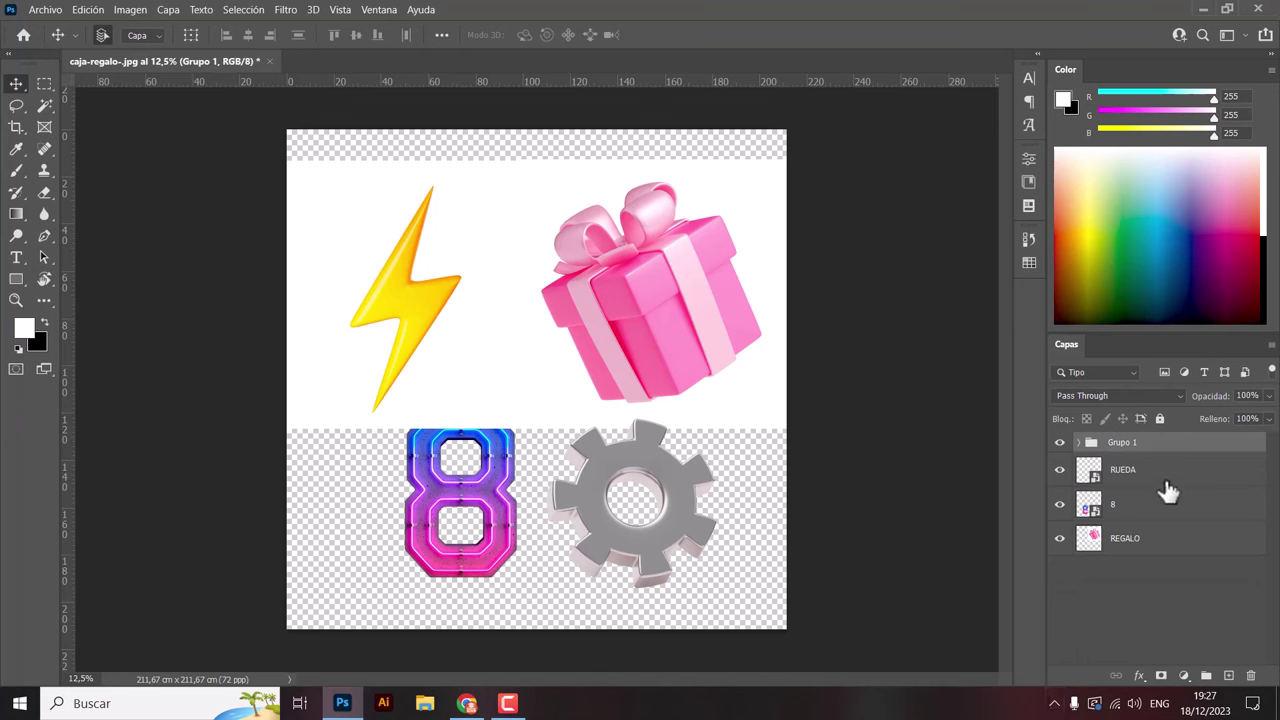
# Move the REGALO layer into Grupo 1 as well.
pyautogui.click(1137, 548)
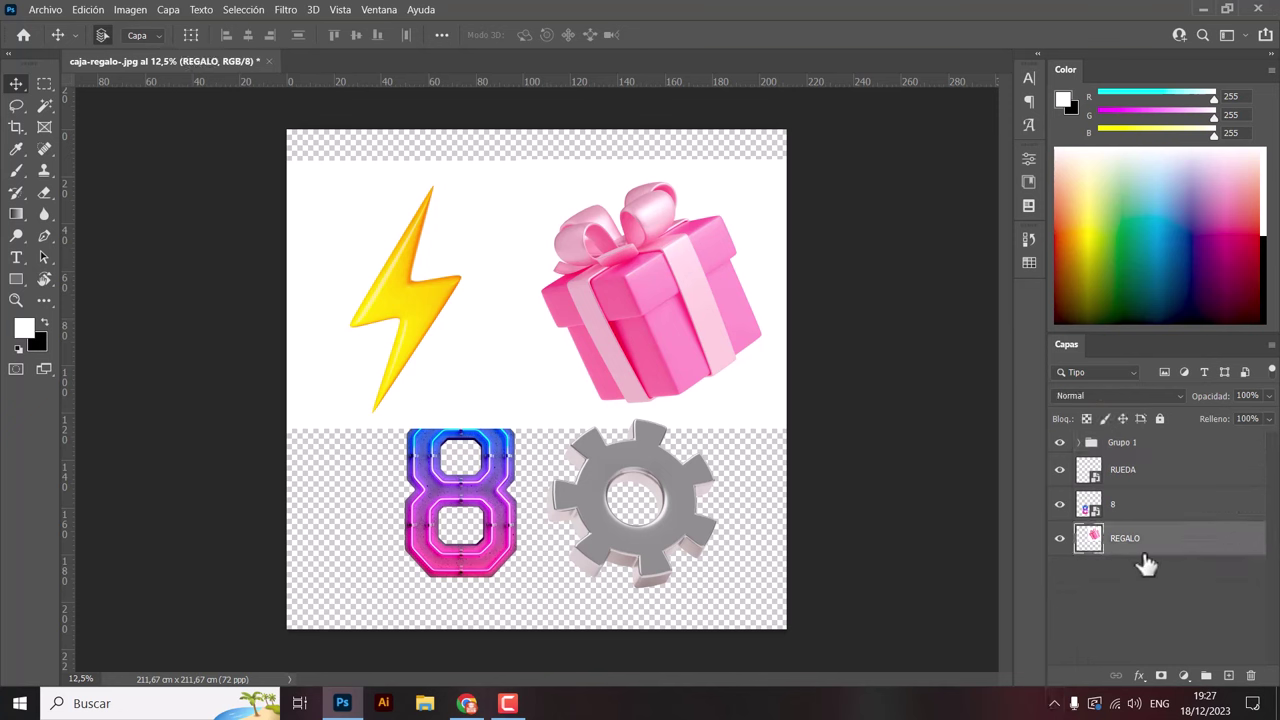
pyautogui.moveTo(1125, 555); pyautogui.dragTo(1113, 444)
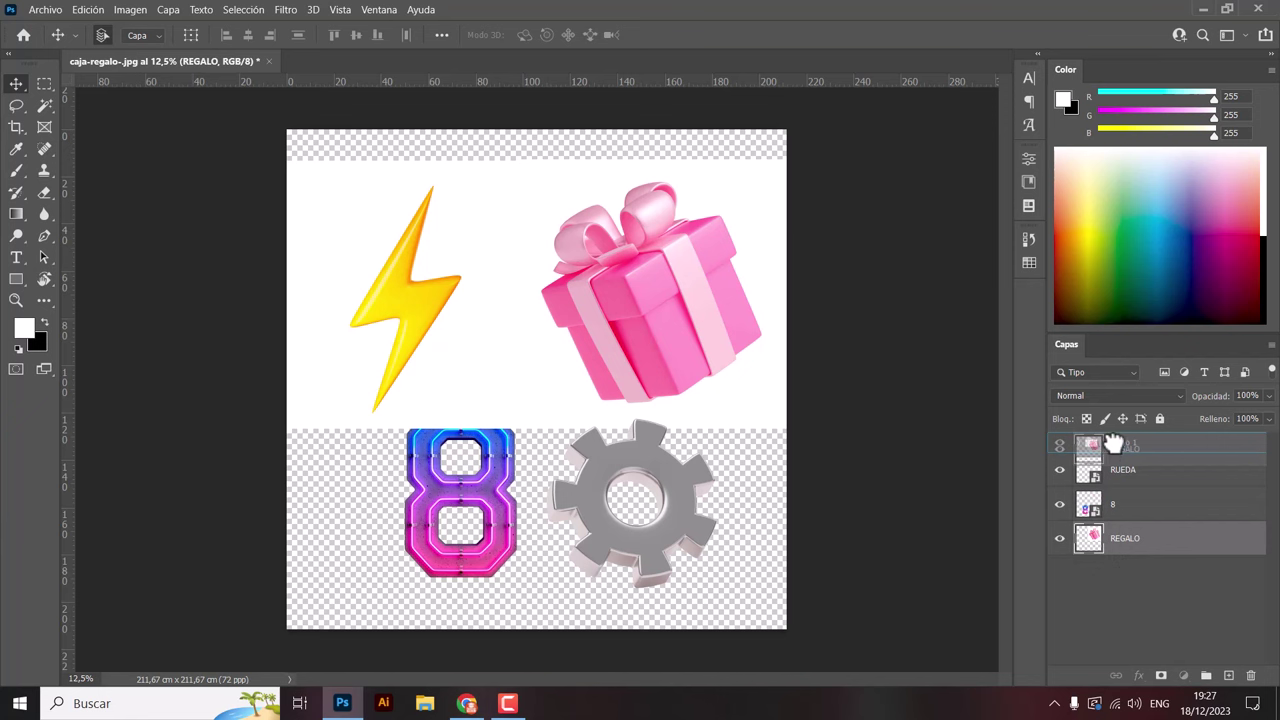
pyautogui.moveTo(1113, 444); pyautogui.dragTo(1113, 444)
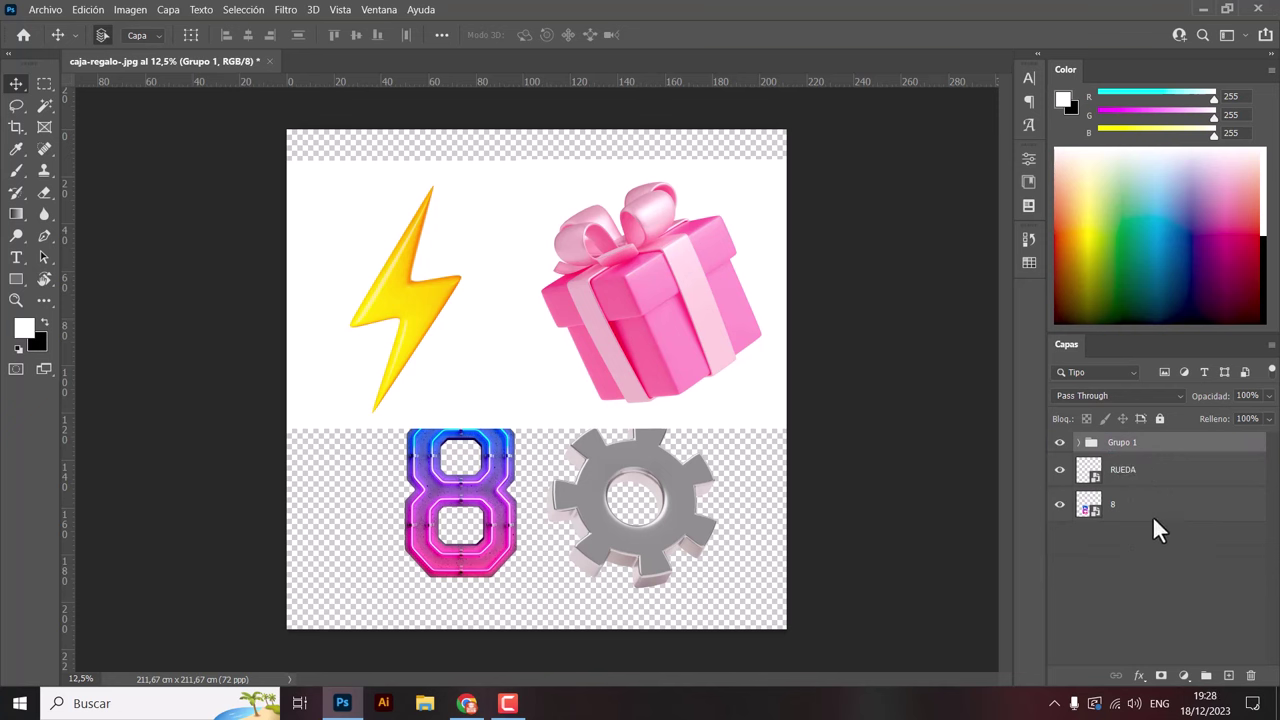
pyautogui.click(1079, 443)
pyautogui.click(1079, 443)
# Drag Grupo 1 below the RUEDA and 8 layers.
pyautogui.moveTo(1130, 448); pyautogui.dragTo(1120, 546)
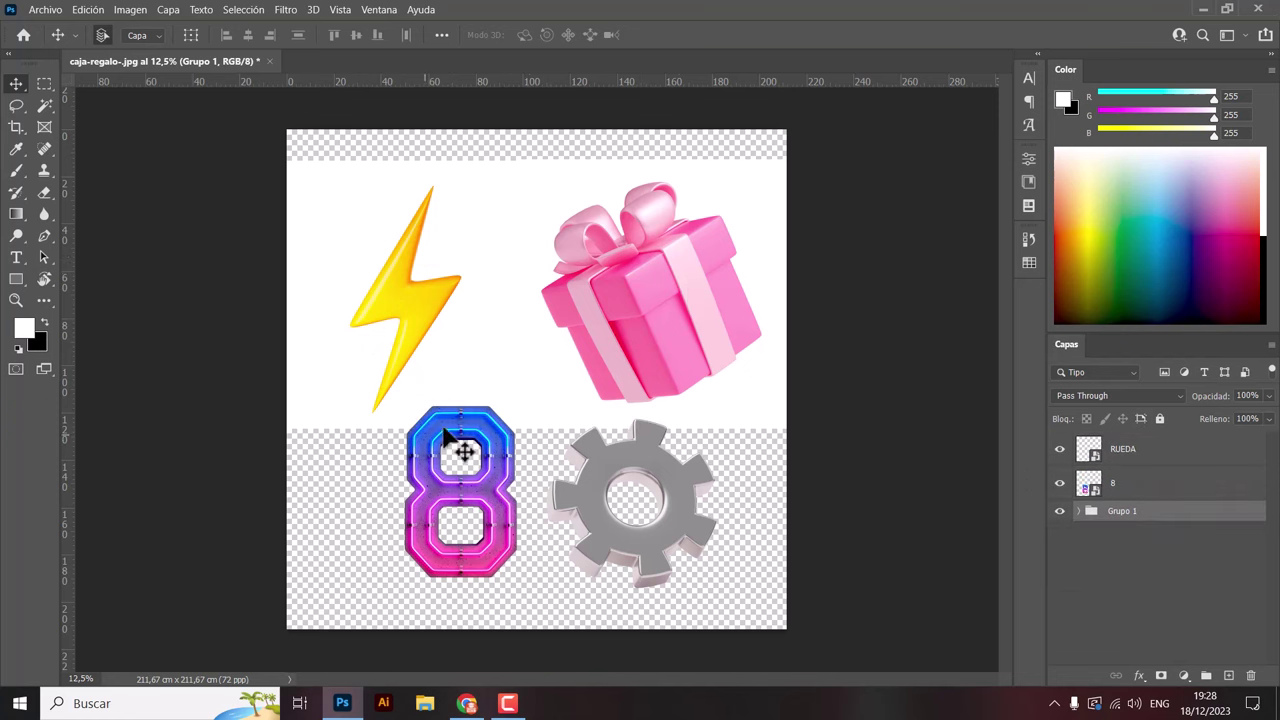
pyautogui.click(1131, 451)
pyautogui.keyDown('shift'); pyautogui.click(1137, 486); pyautogui.keyUp('shift')
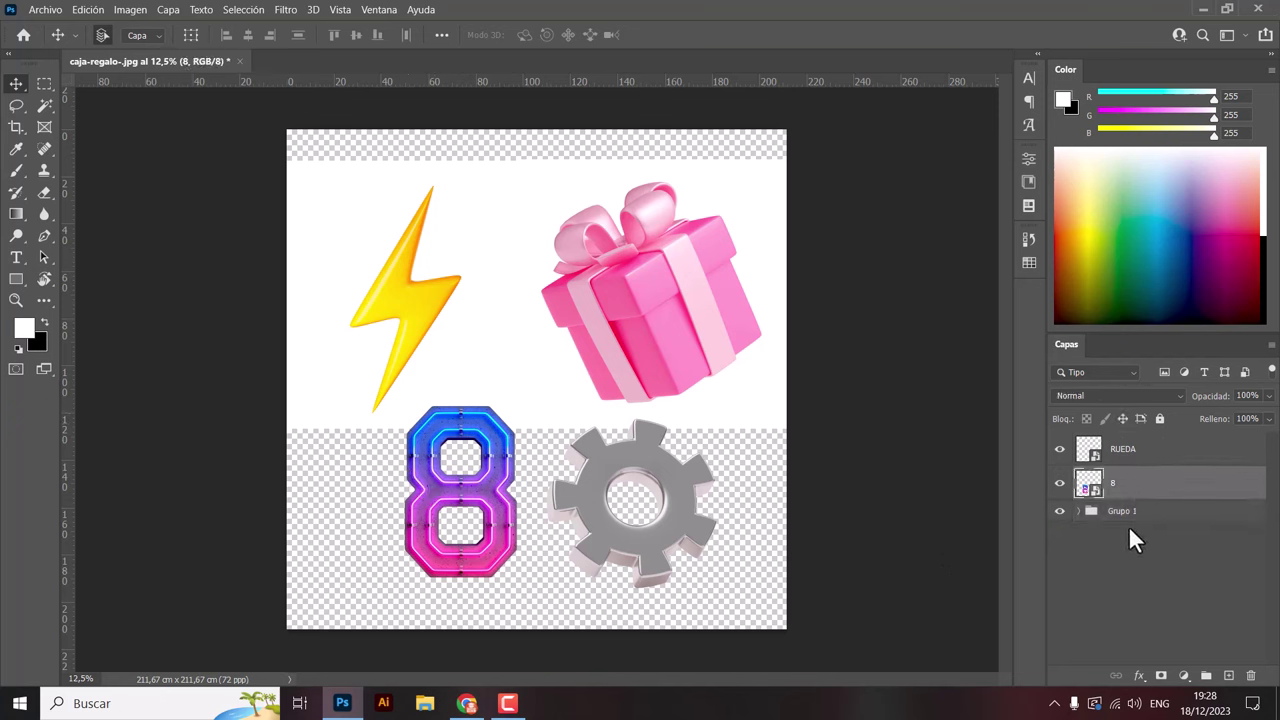
pyautogui.click(1124, 516)
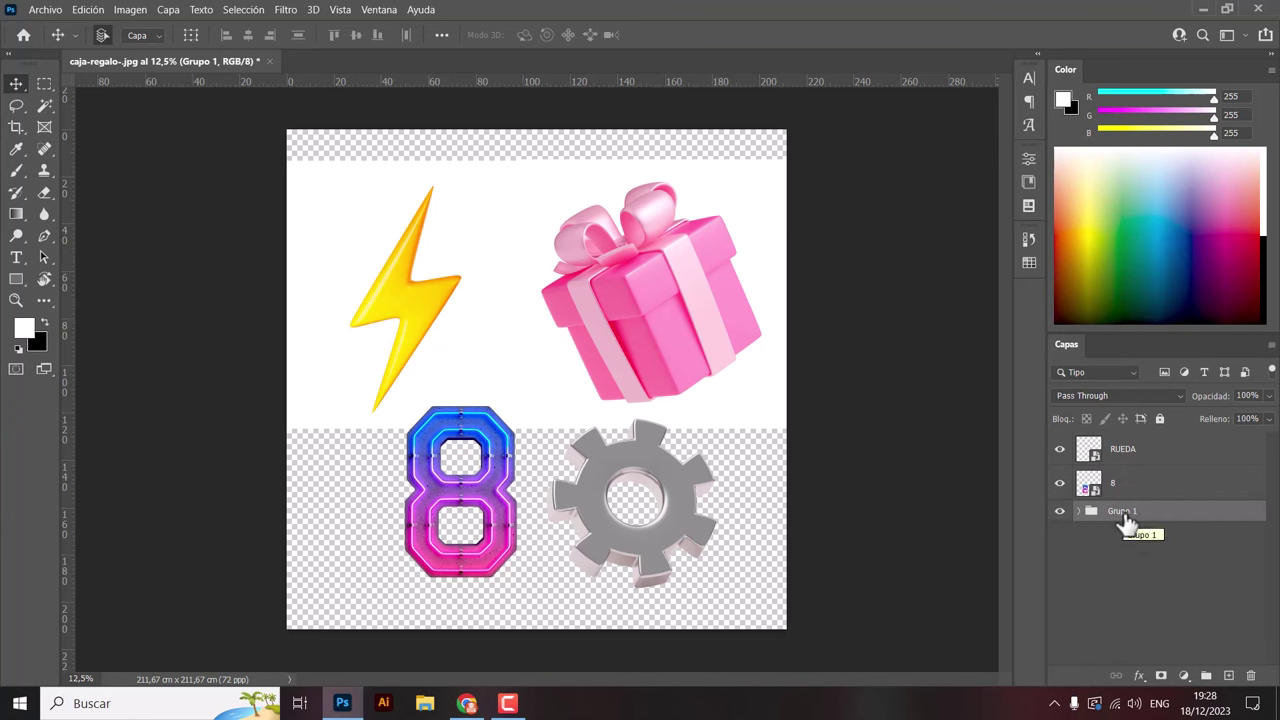
# Rename Grupo 1 to 'RAYO Y REGALO'.
pyautogui.doubleClick(1122, 512)
pyautogui.write('RA')
pyautogui.write('Y')
pyautogui.write('O Y REGALO')
pyautogui.press('Return')
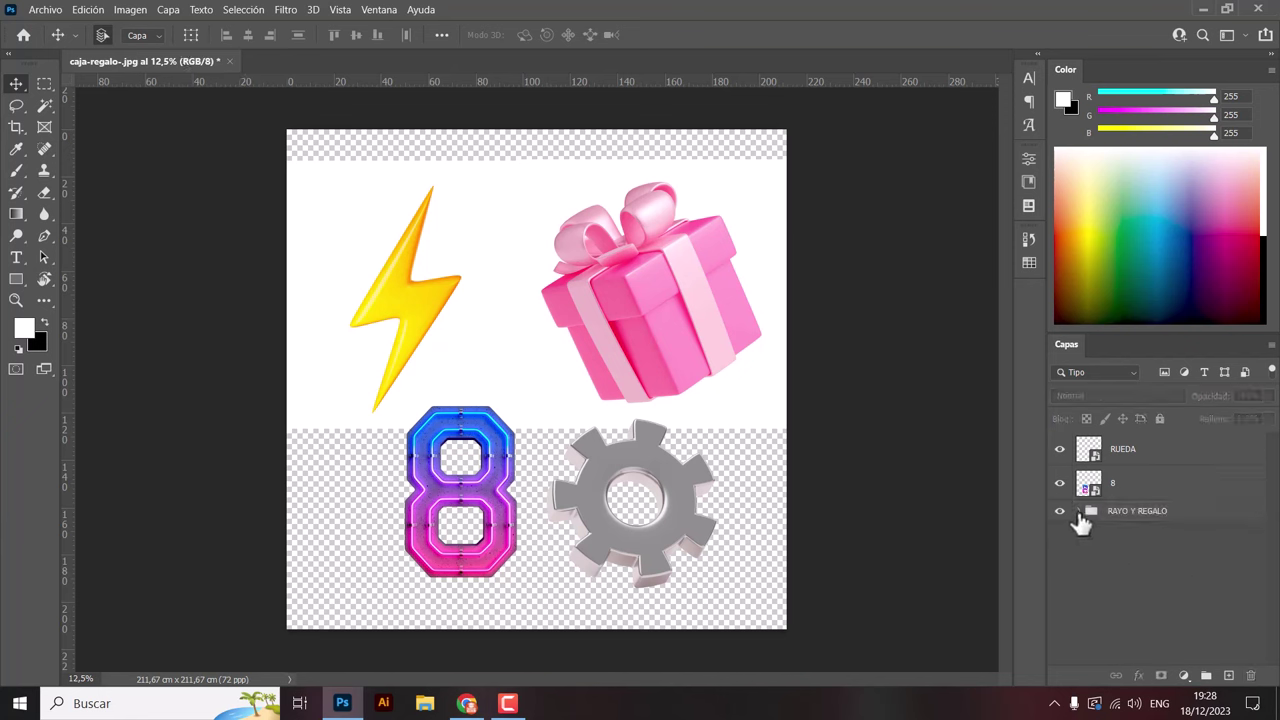
pyautogui.click(1079, 511)
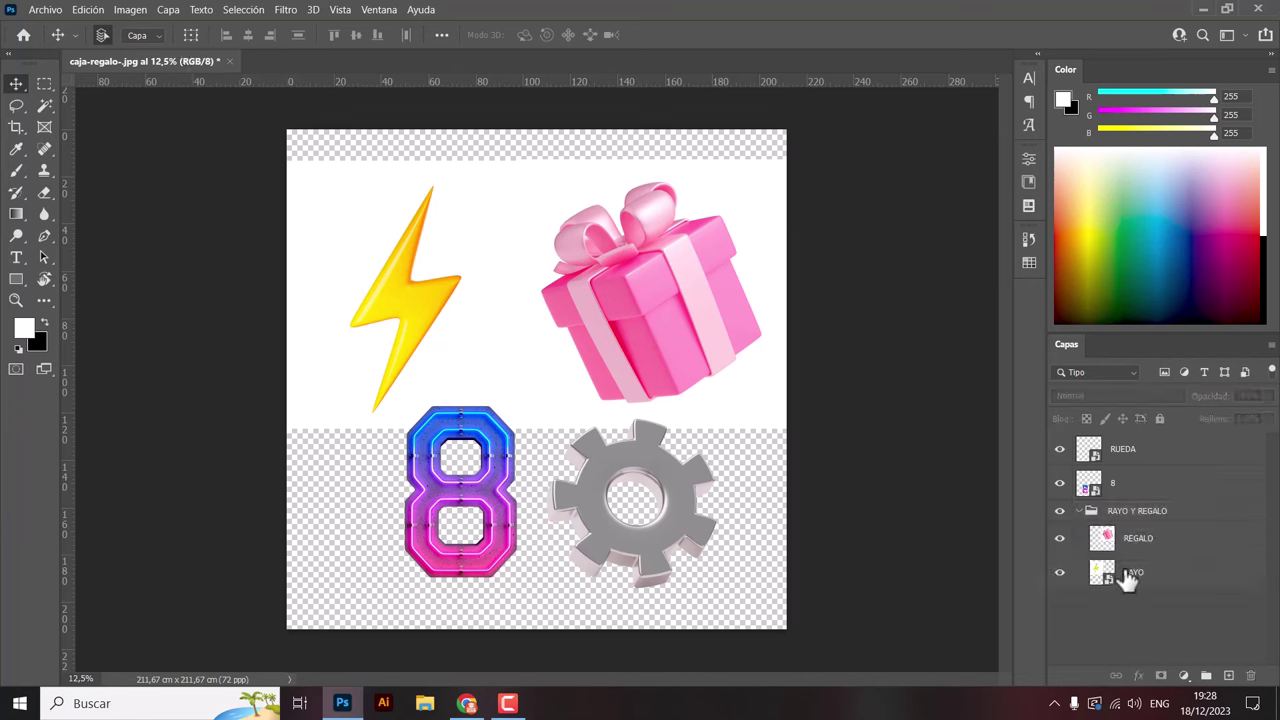
pyautogui.click(1079, 511)
pyautogui.click(1145, 488)
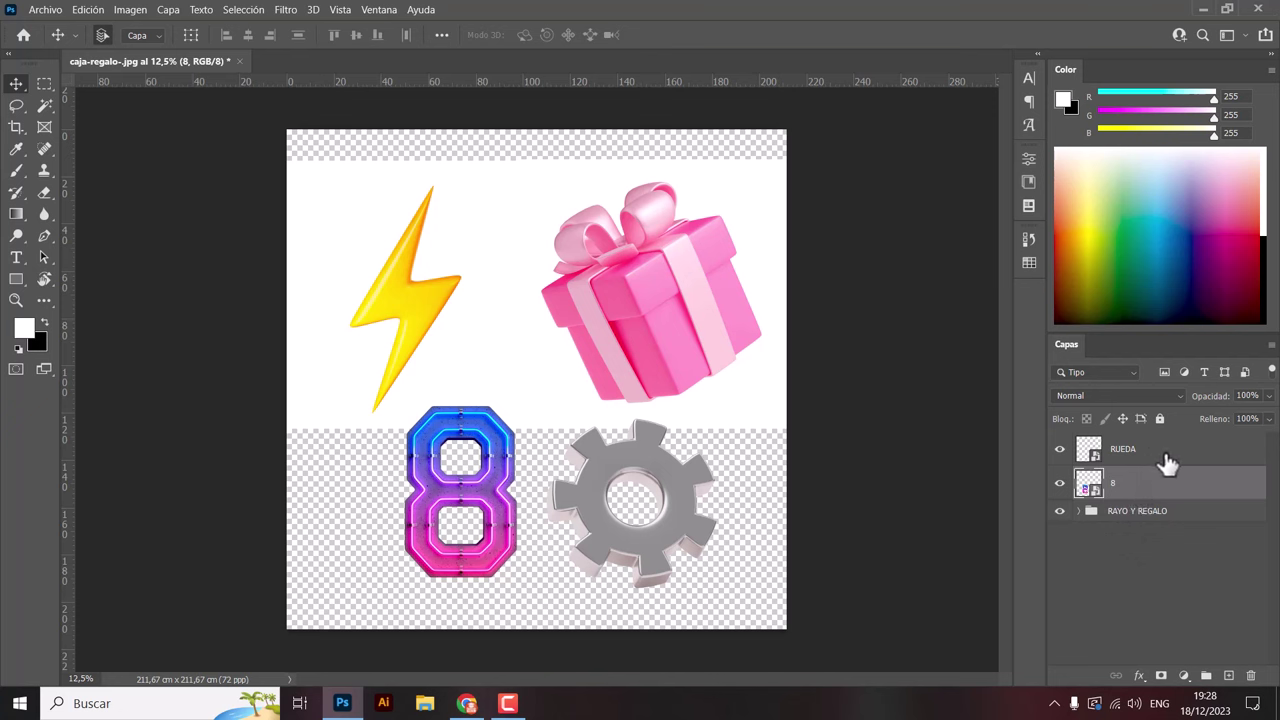
# Group the selected 8 and RUEDA layers, name the group 'RUEDA Y 8', and fold it.
pyautogui.keyDown('ctrl'); pyautogui.click(1165, 466); pyautogui.keyUp('ctrl')
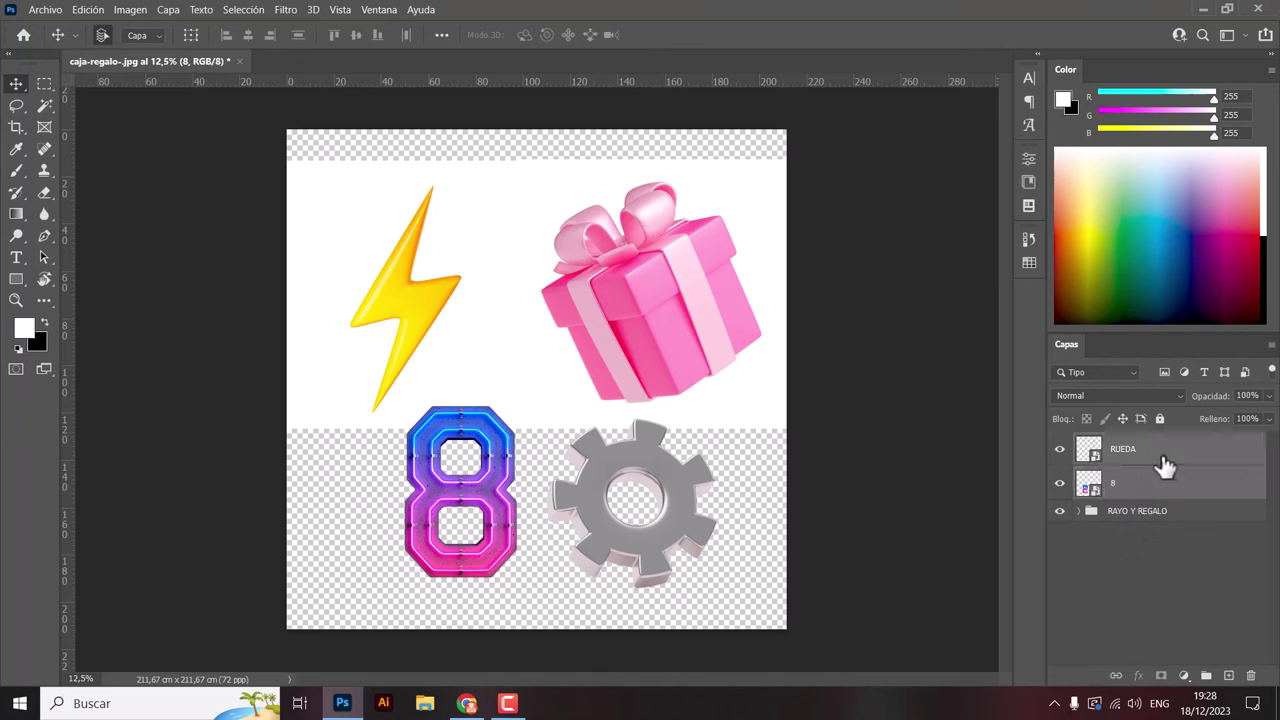
pyautogui.click(1206, 676)
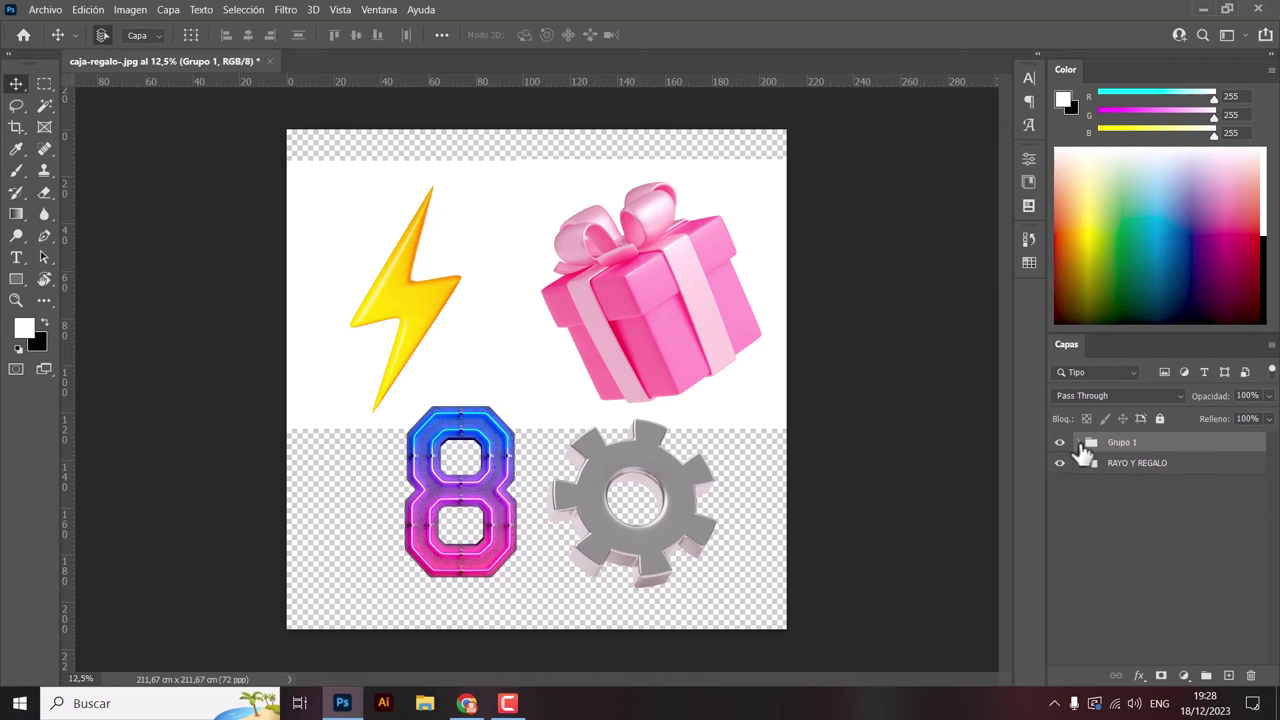
pyautogui.click(1079, 443)
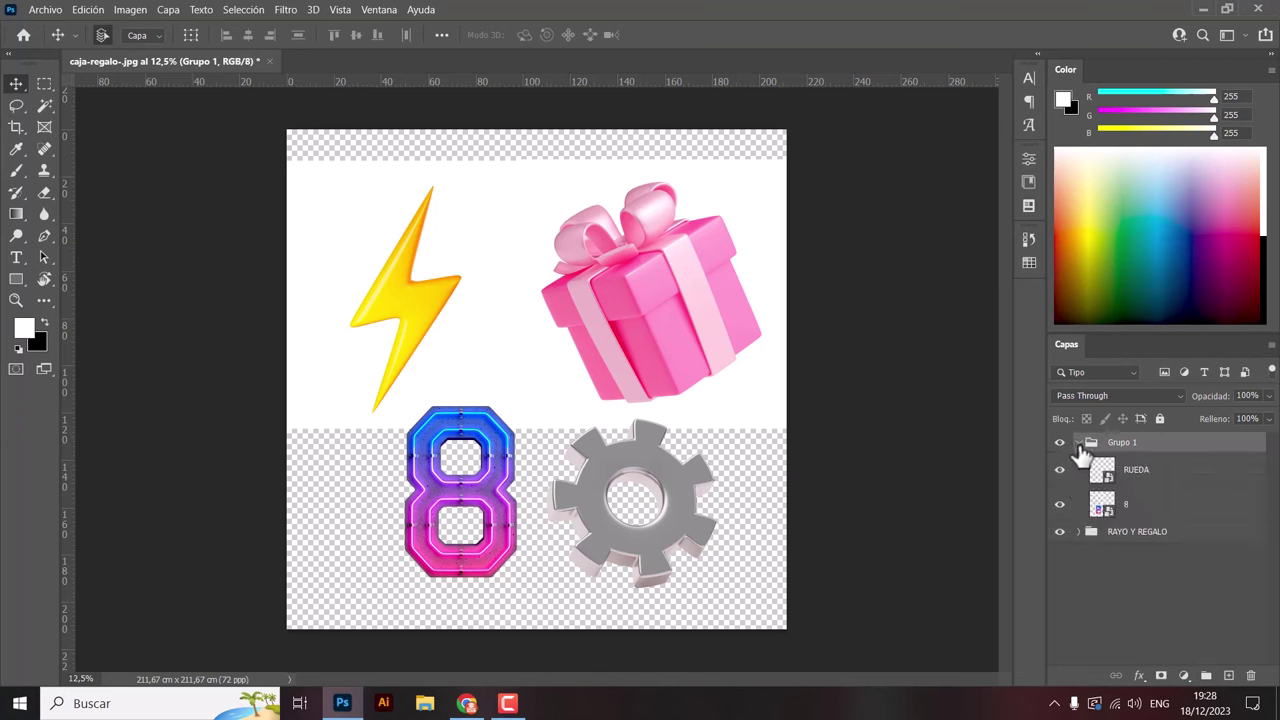
pyautogui.doubleClick(1124, 443)
pyautogui.write('R')
pyautogui.write('UEDA Y')
pyautogui.write(' 8')
pyautogui.press('Return')
pyautogui.click(1148, 586)
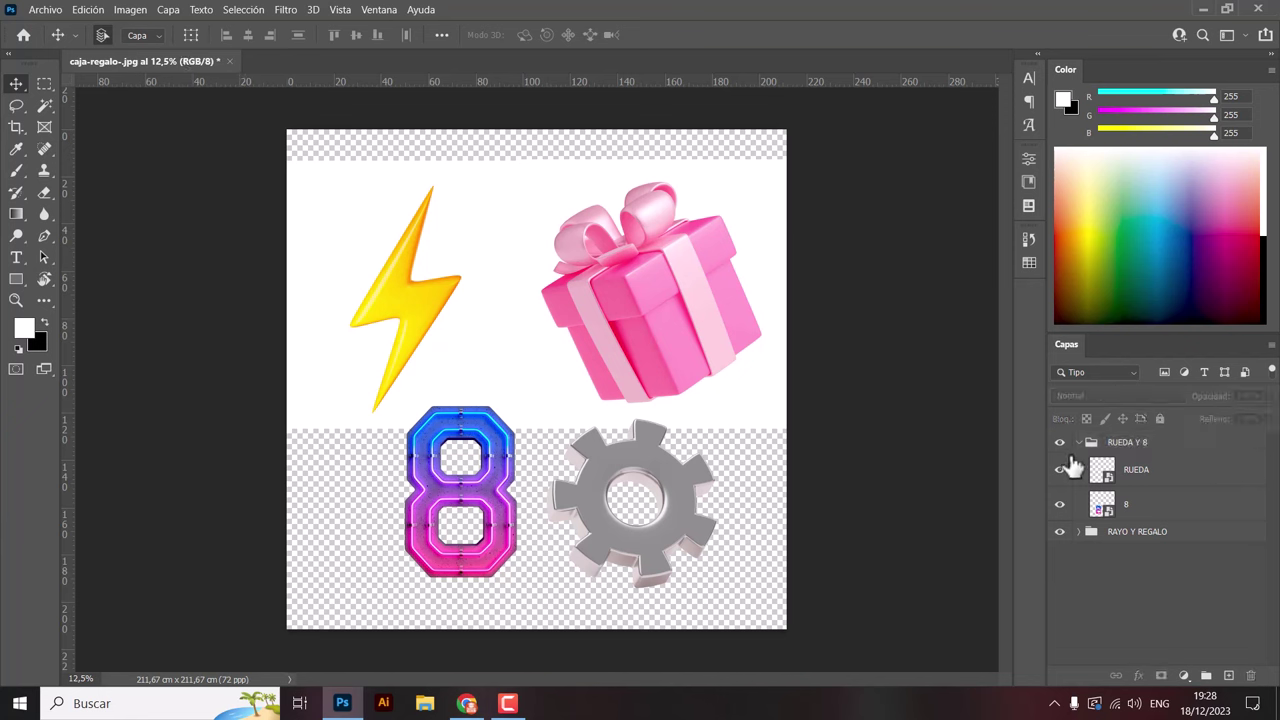
pyautogui.click(1078, 442)
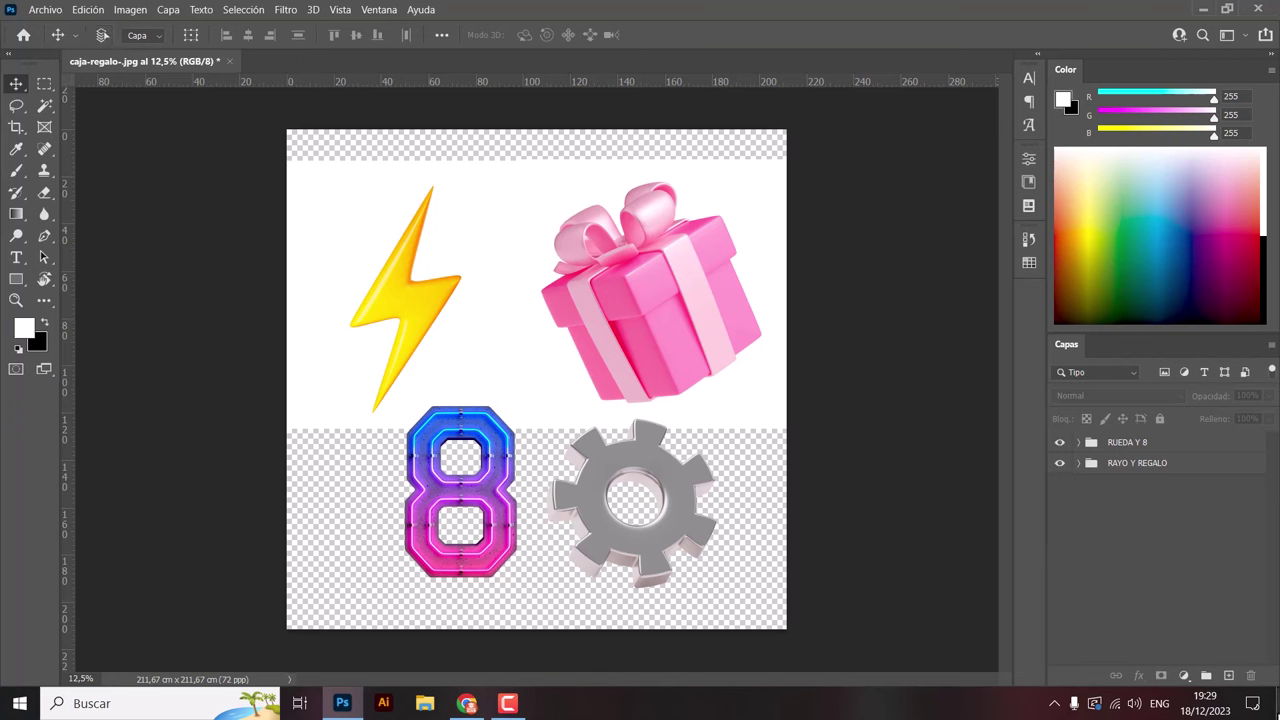
# Undo the last two layer-grouping steps with Ctrl+Z.
pyautogui.hotkey('ctrl', 'z')
pyautogui.hotkey('ctrl', 'z')
pyautogui.hotkey('ctrl', 'z')
pyautogui.hotkey('ctrl', 'z')
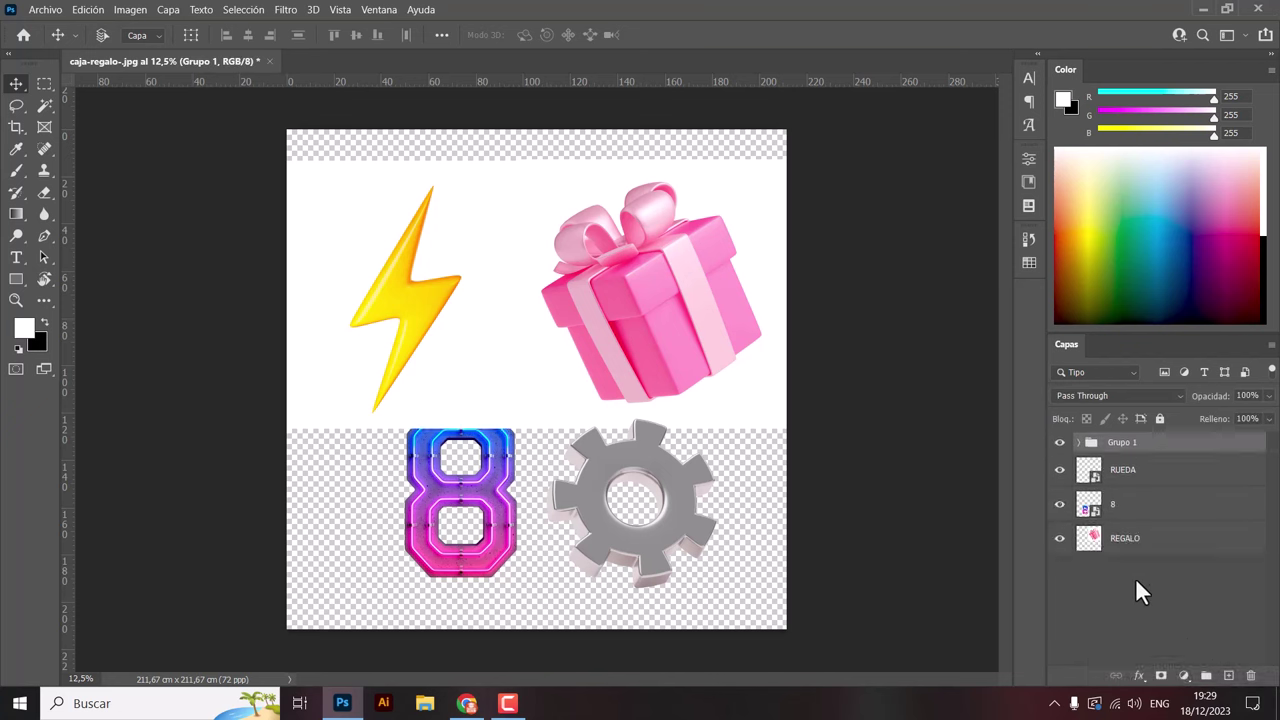
pyautogui.hotkey('ctrl', 'z')
pyautogui.hotkey('ctrl', 'z')
pyautogui.hotkey('ctrl', 'z')
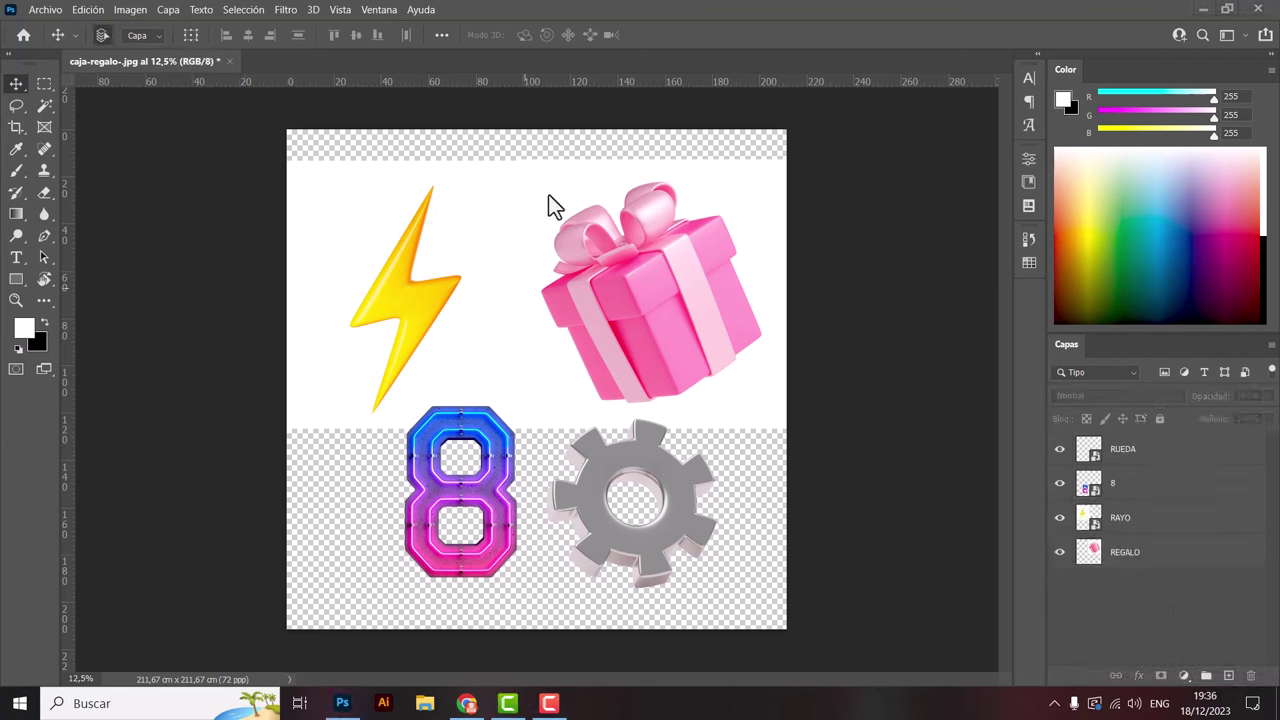